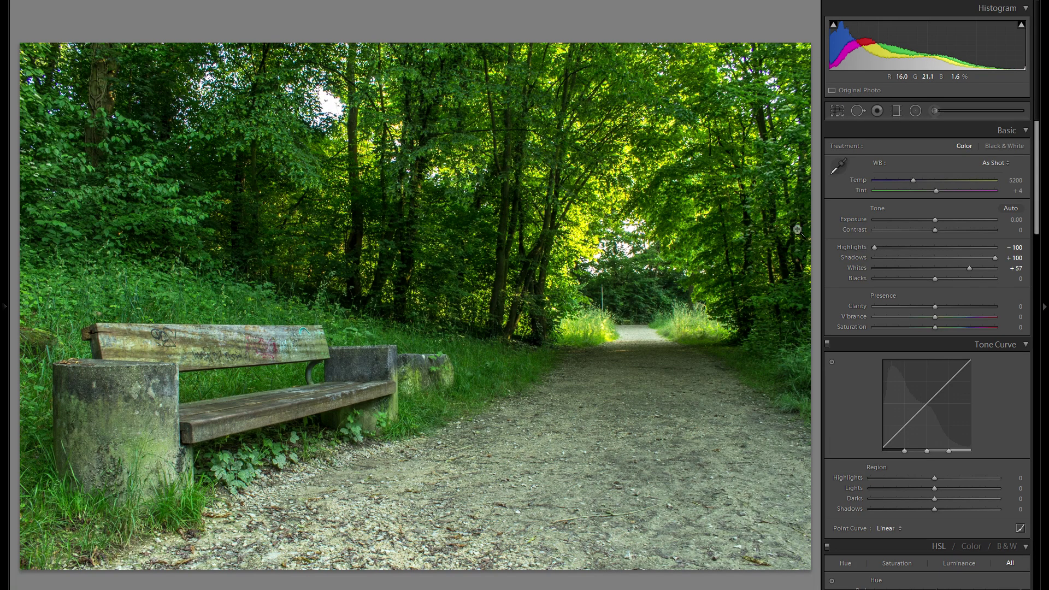
Try a stronger Contrast on the photo, reset it, and set Contrast to −65
left_click(970, 230)
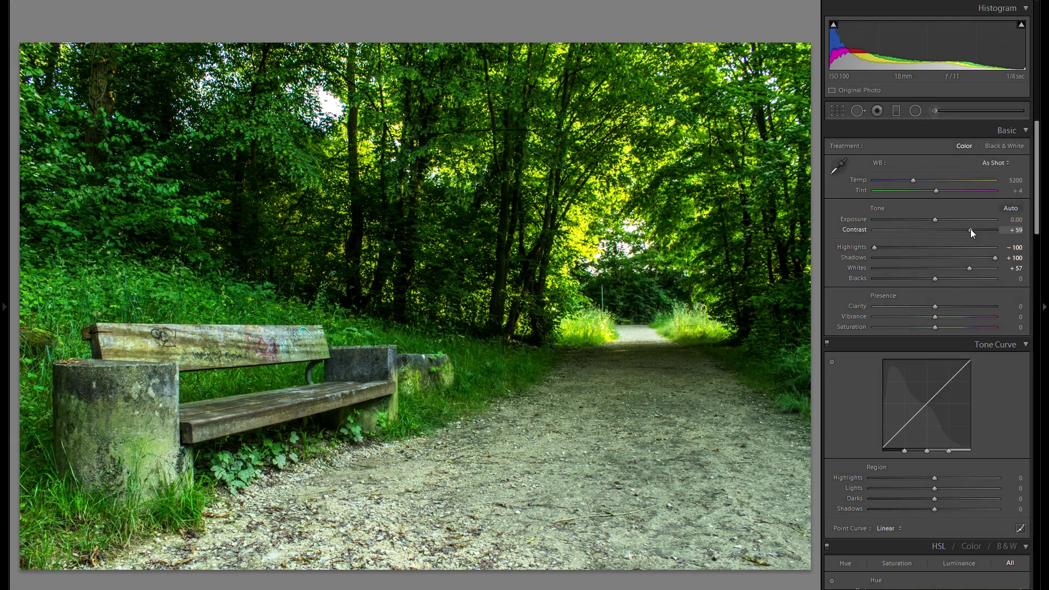
left_click_drag(971, 230, 900, 232)
double_click(854, 232)
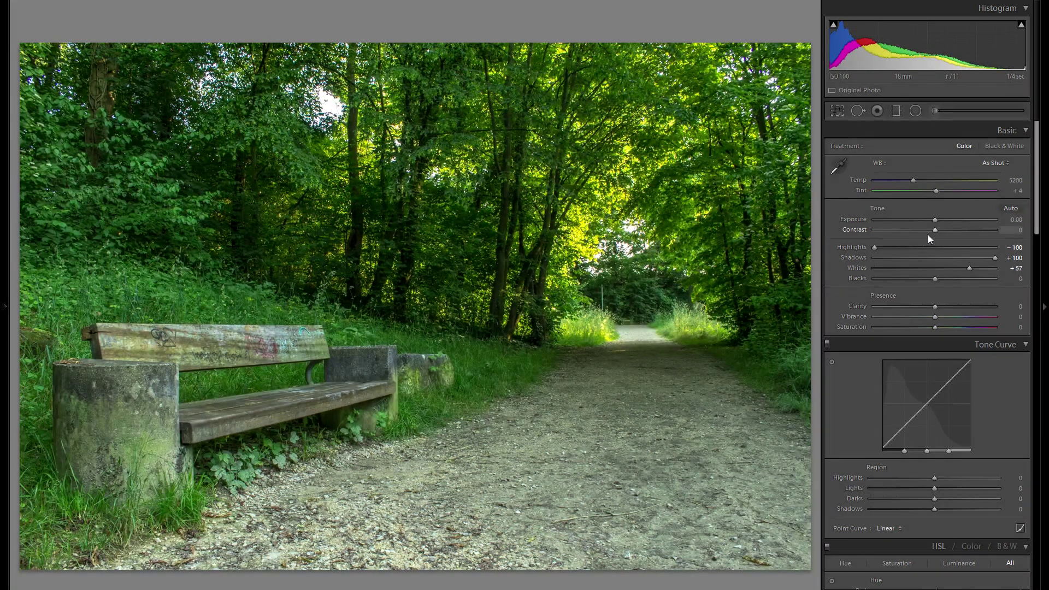
left_click(897, 232)
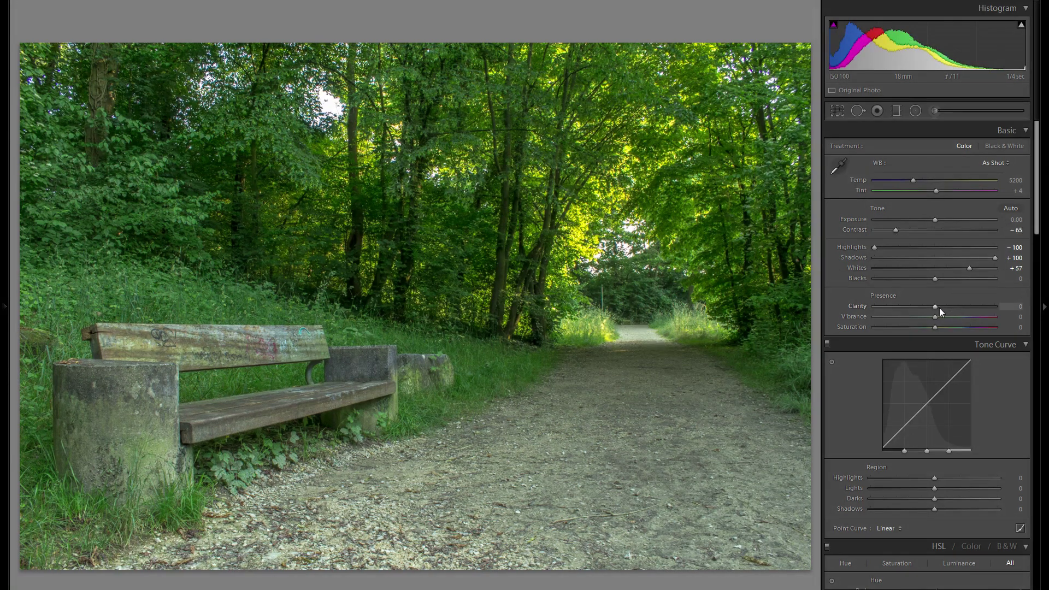
Set the Presence values to Clarity −20, Vibrance +19 and Saturation +7
left_click_drag(936, 307, 1028, 309)
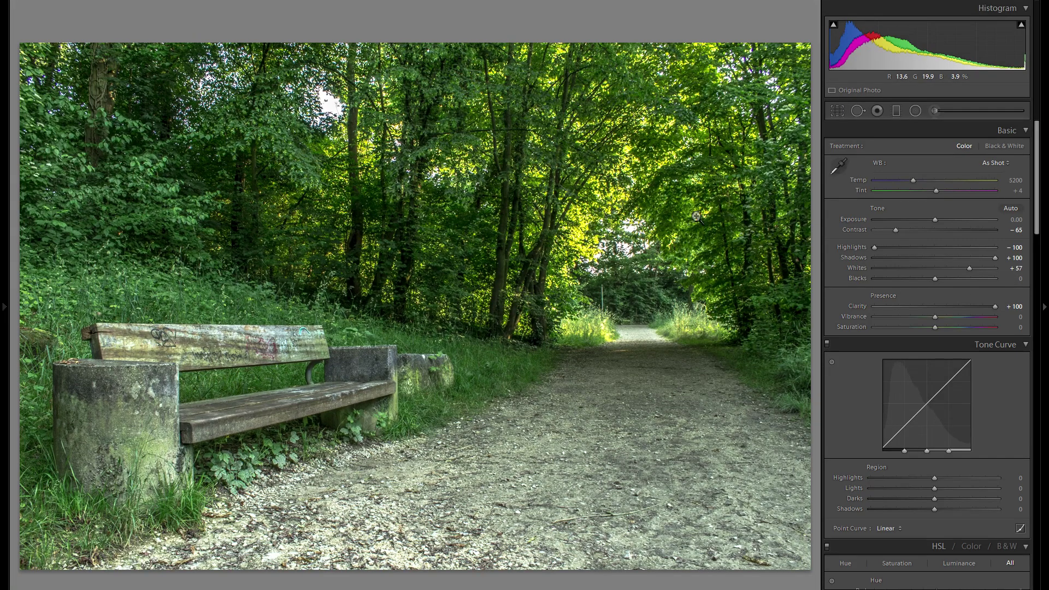
double_click(934, 306)
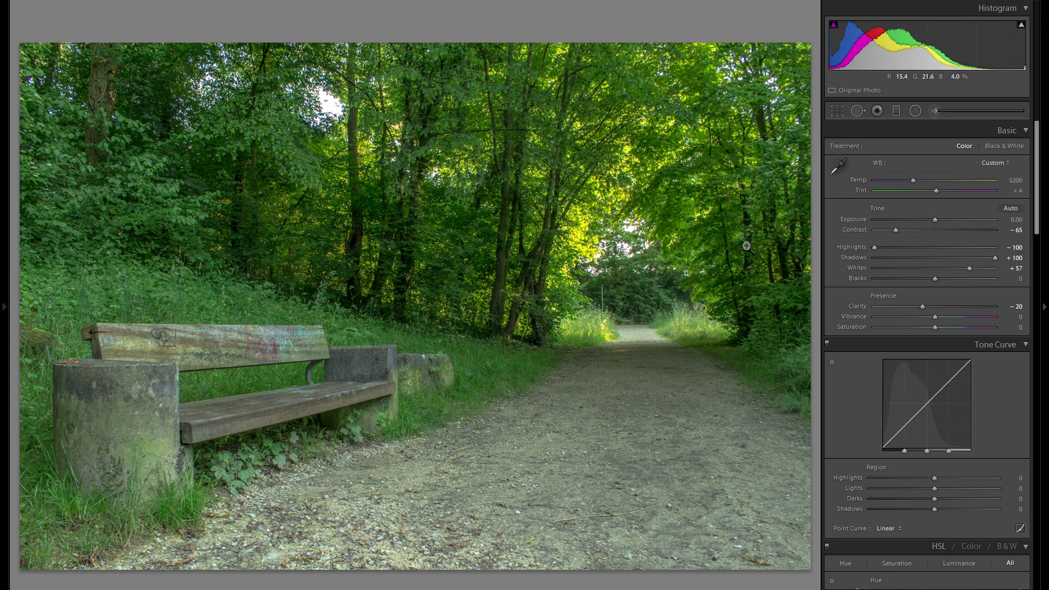
left_click(947, 317)
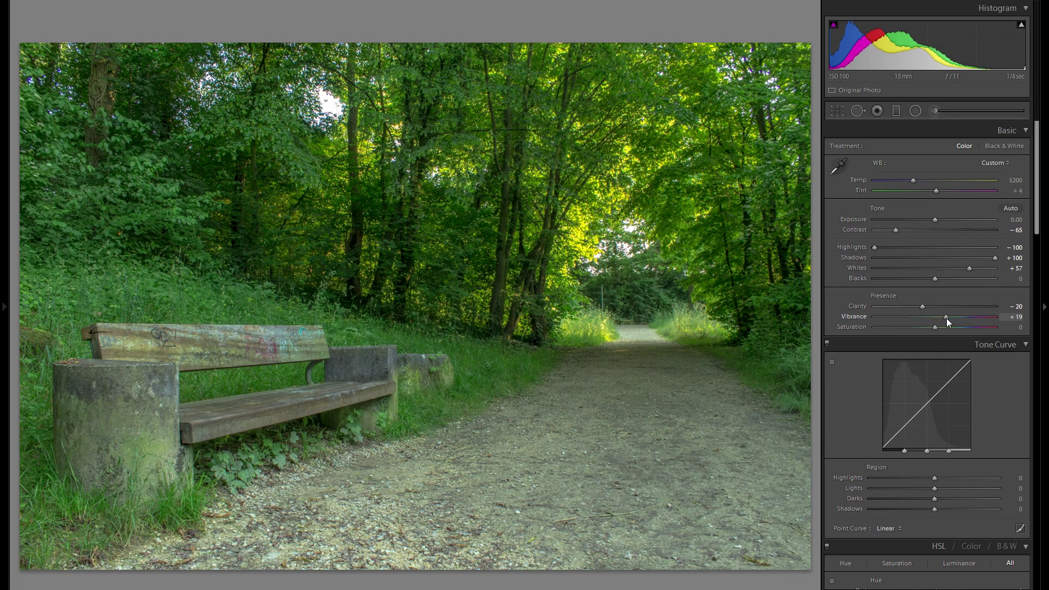
left_click_drag(940, 326, 943, 326)
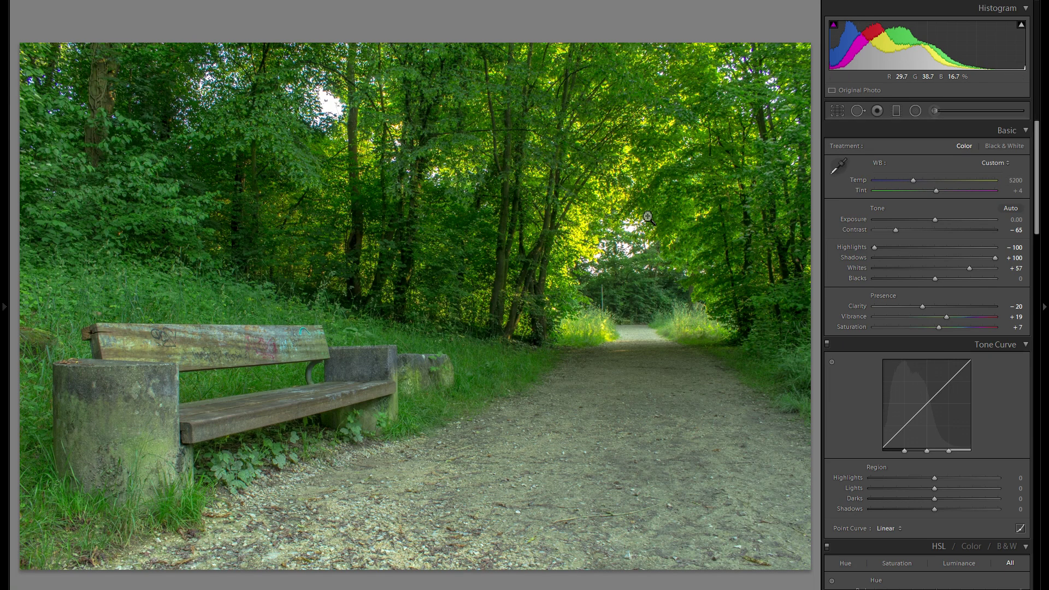
Cool the white balance to a Temp of 4805 and set the Tint to +10
left_click_drag(916, 180, 929, 179)
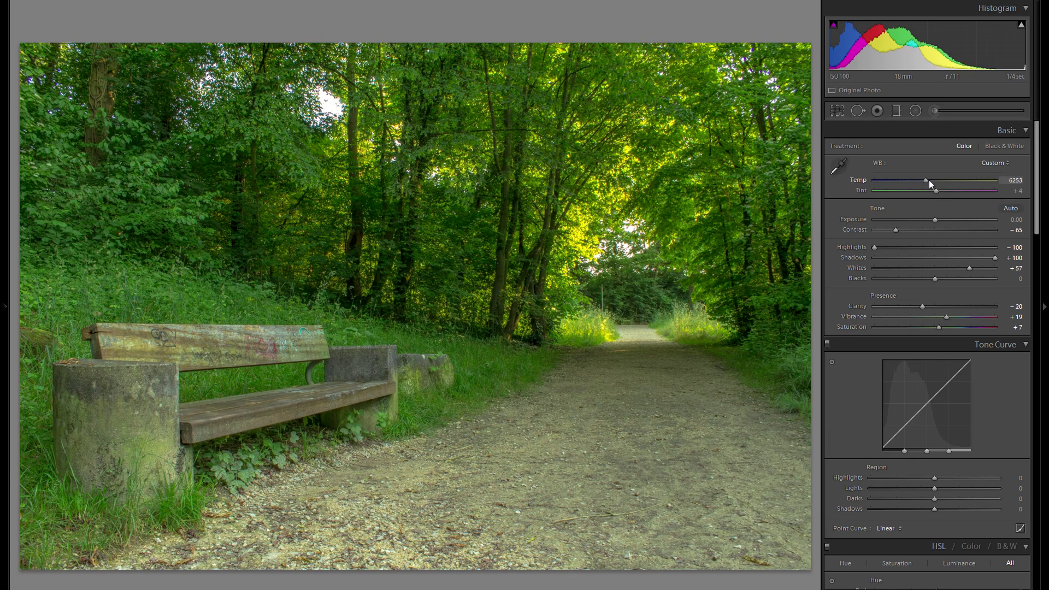
left_click(915, 180)
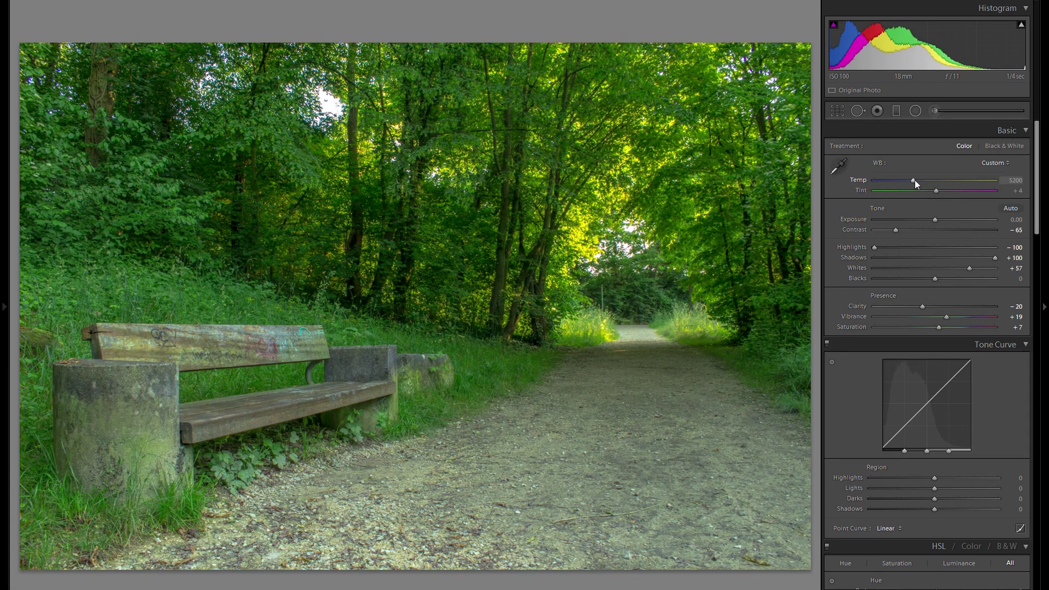
left_click_drag(915, 181, 910, 181)
left_click_drag(936, 191, 939, 191)
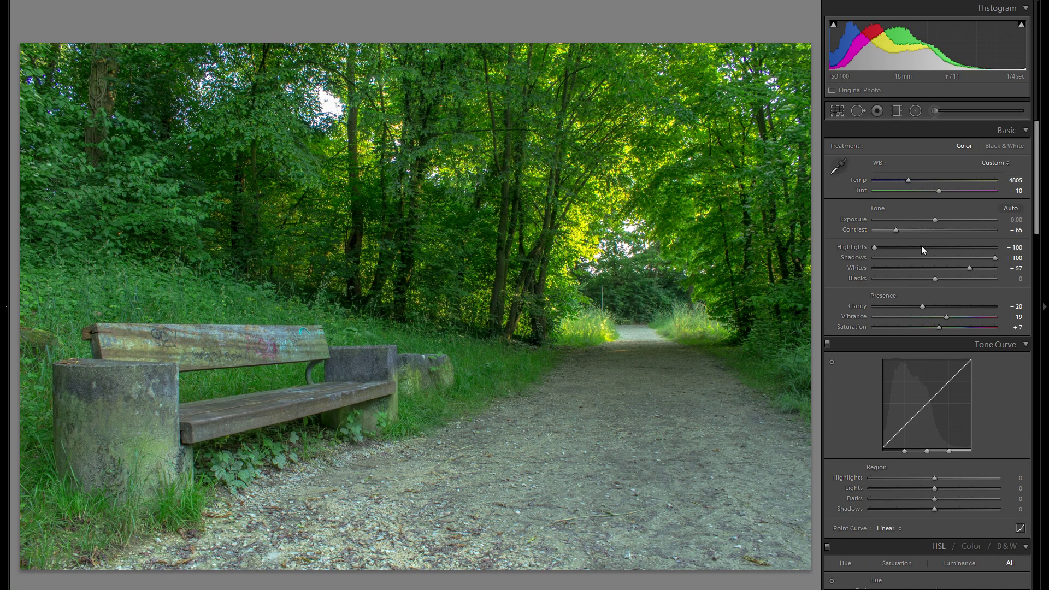
Tint the Split Toning highlights a warm yellow with Hue 47 and Saturation 46
scroll(911, 255, "down", 10)
scroll(910, 255, "down", 3)
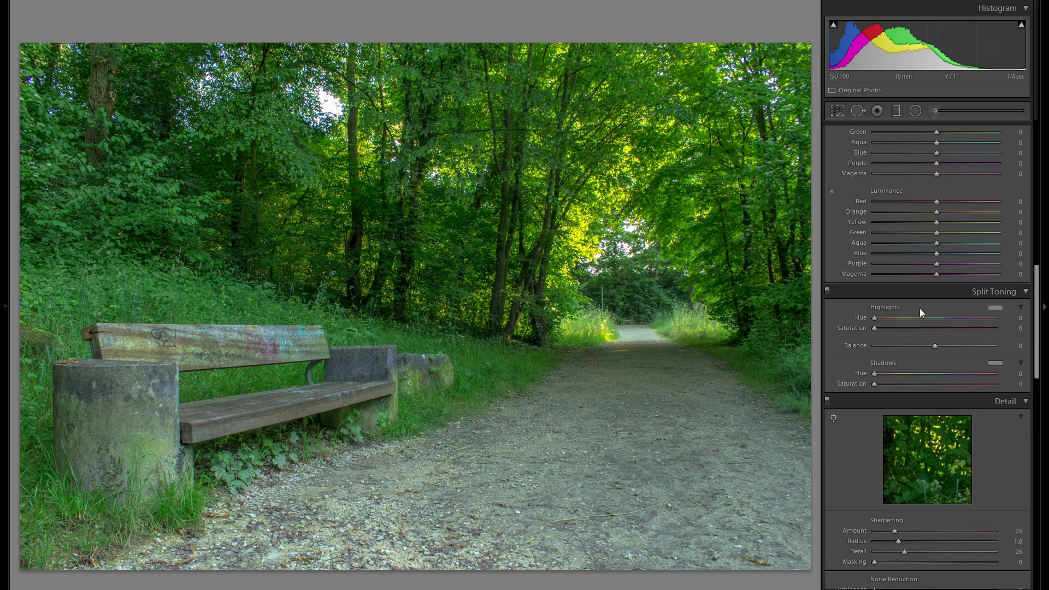
left_click(995, 308)
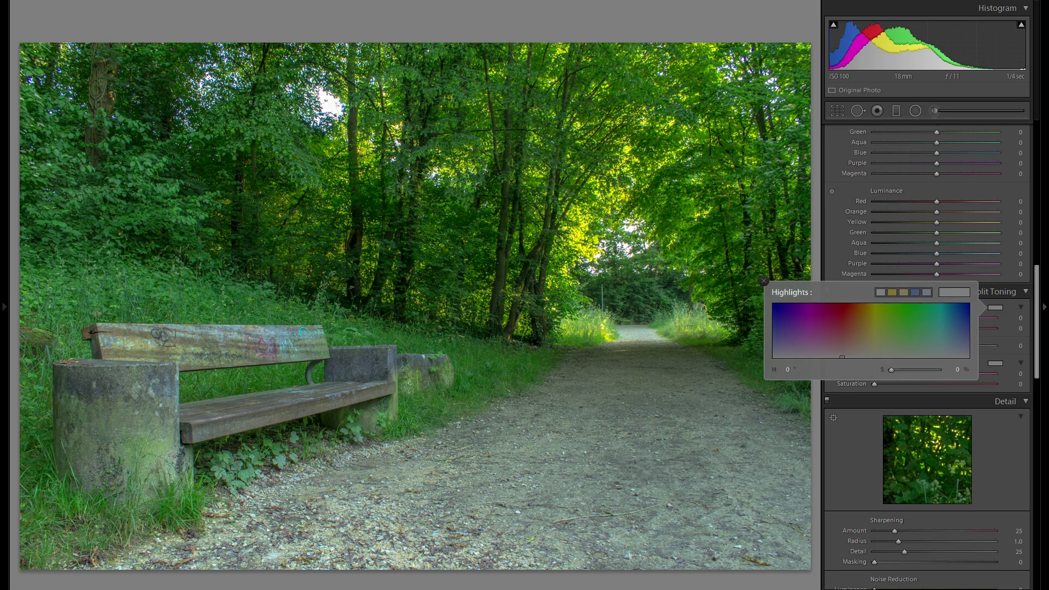
left_click(868, 336)
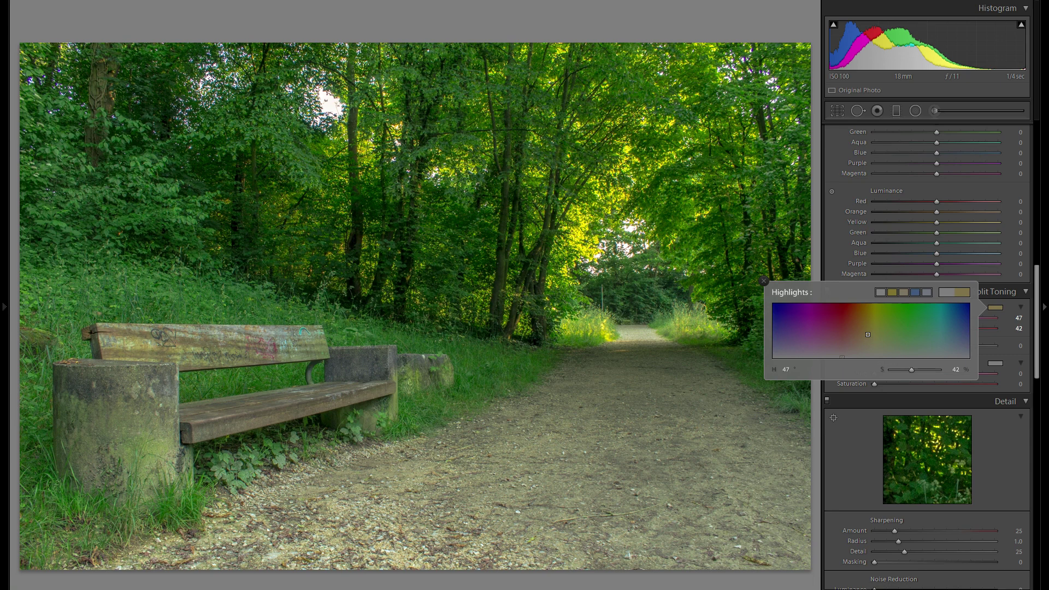
left_click_drag(868, 335, 868, 332)
left_click(764, 281)
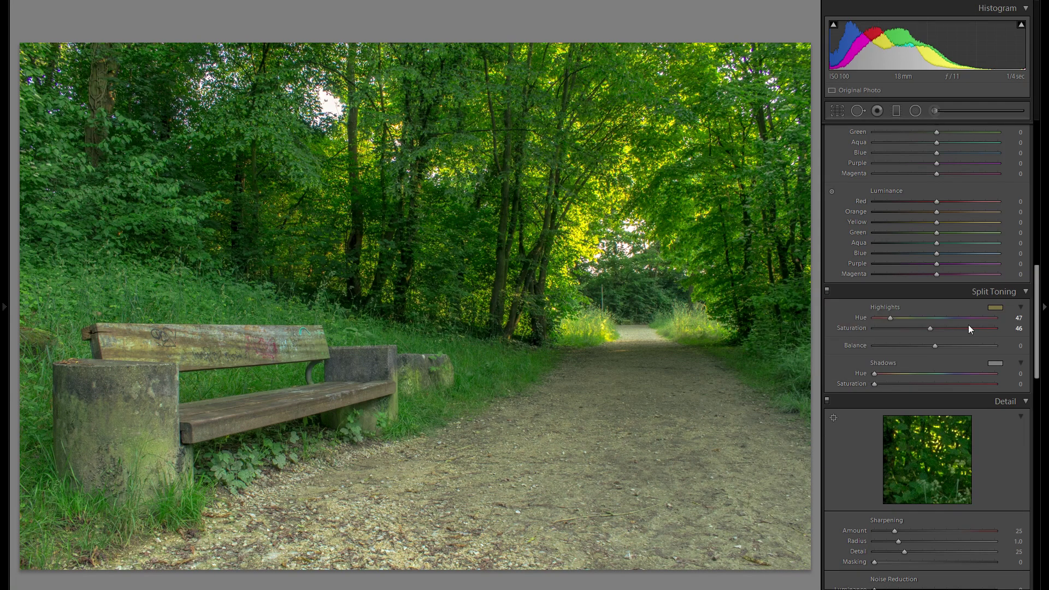
Tint the Split Toning shadows a subtle blue with Hue 233 and Saturation 12
left_click(993, 364)
left_click_drag(908, 403, 969, 406)
left_click(764, 335)
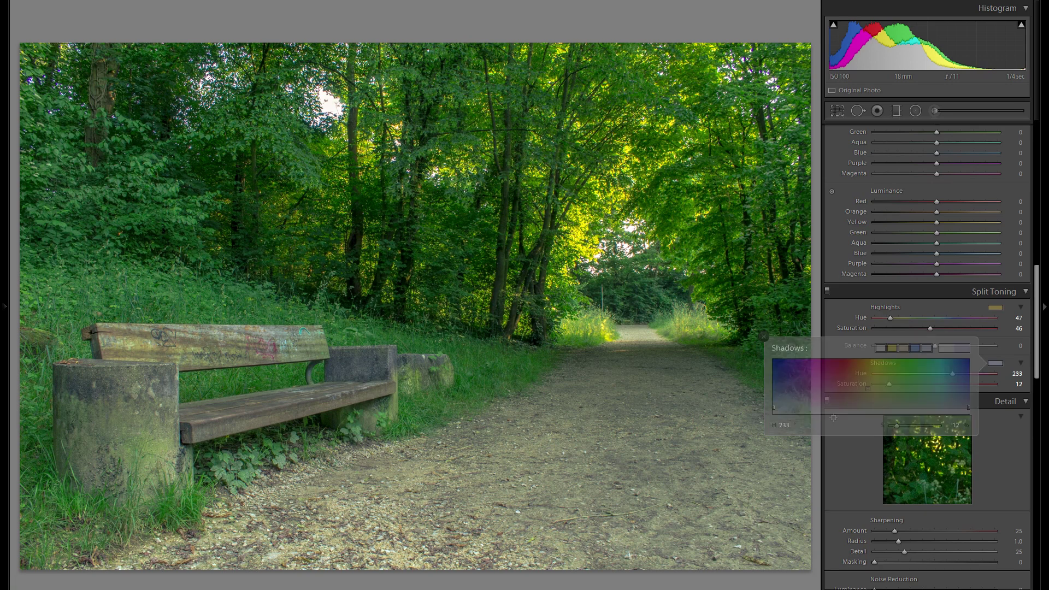
Compare the photo with and without Split Toning, both in full view and zoomed in on the sunlit trees
left_click(827, 291)
left_click(827, 291)
left_click(827, 291)
left_click(827, 291)
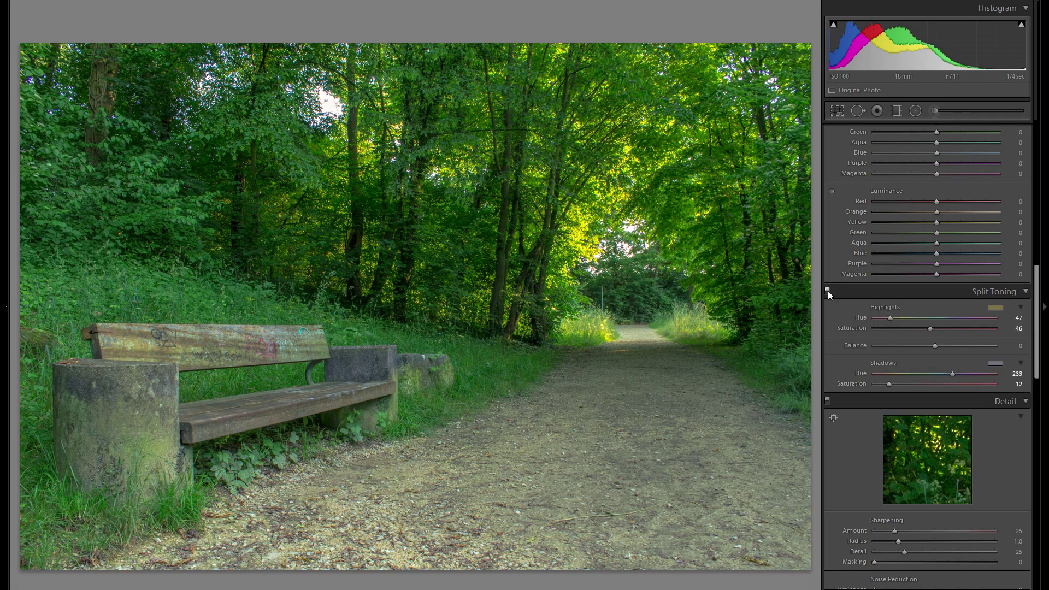
left_click(827, 291)
left_click(827, 291)
left_click(567, 197)
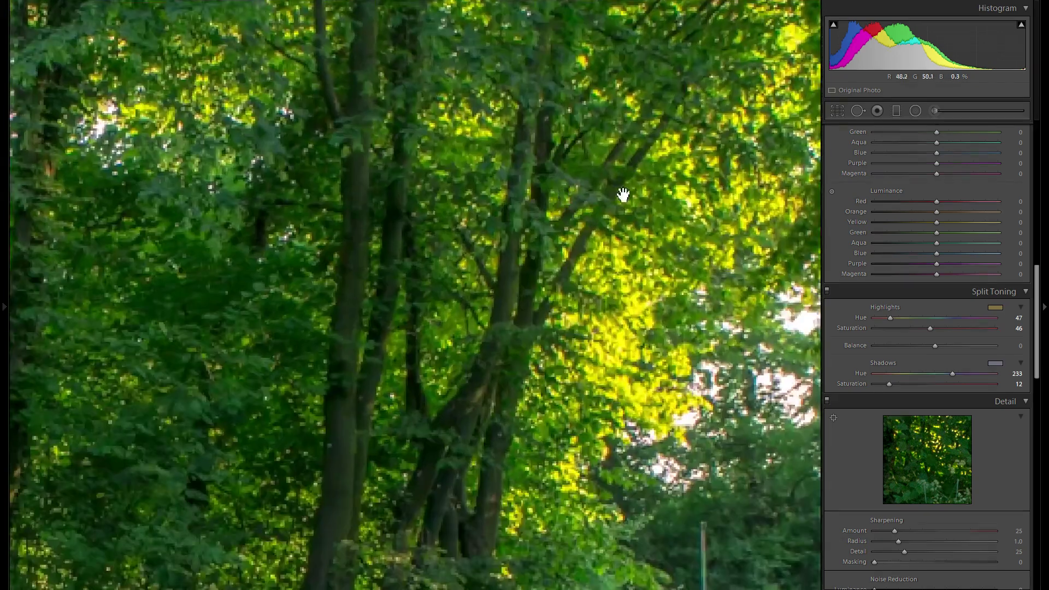
left_click_drag(662, 266, 567, 218)
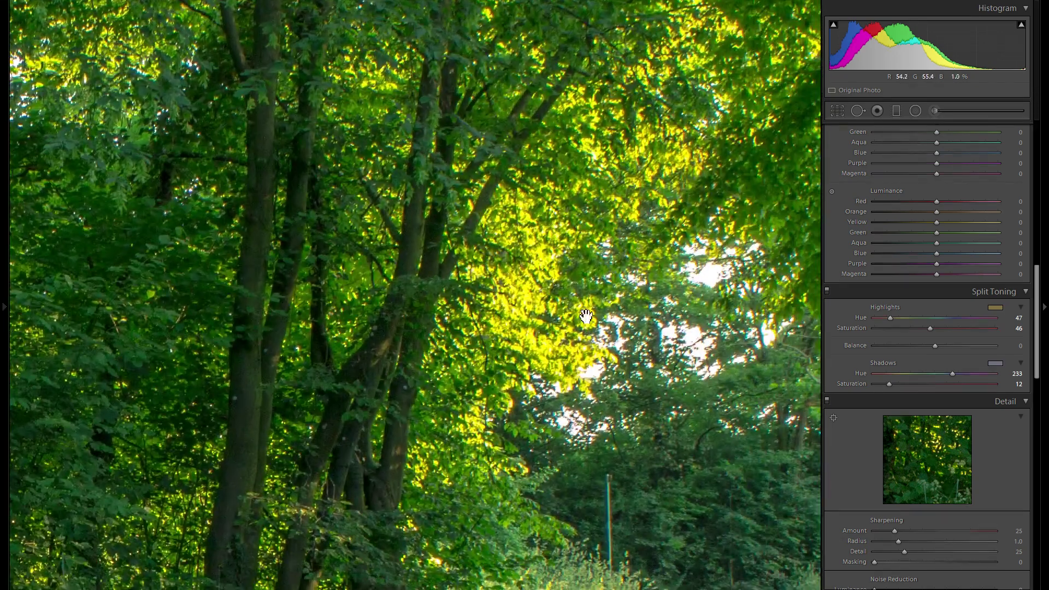
left_click(827, 291)
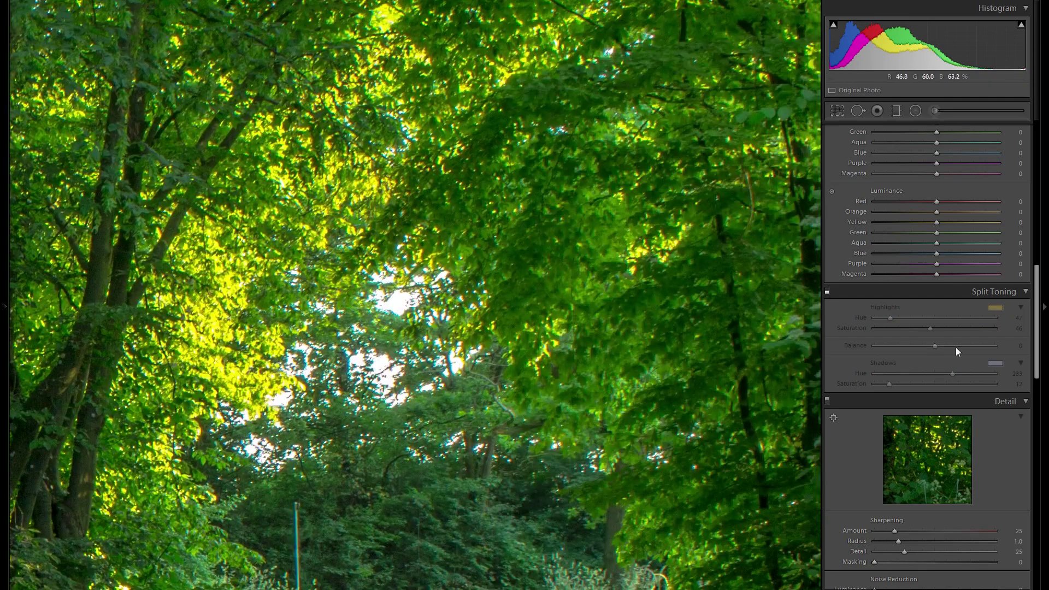
left_click(828, 291)
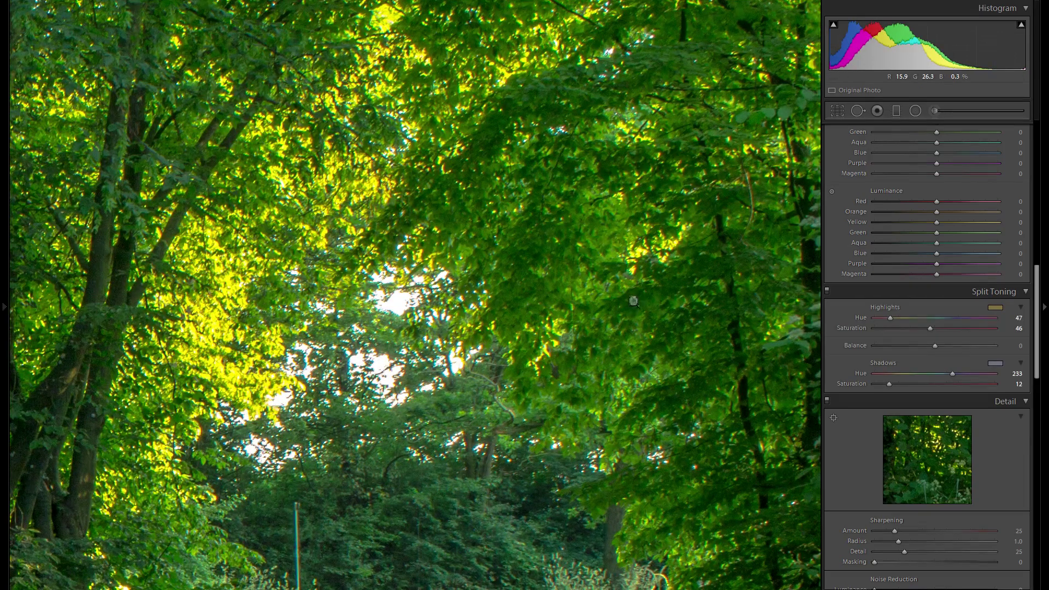
left_click(689, 322)
Set the Tone Curve regions to Highlights −15, Lights +21, Darks +9 and Shadows −14, and compare the photo with and without the curve
scroll(890, 378, "down", 2)
scroll(896, 363, "up", 8)
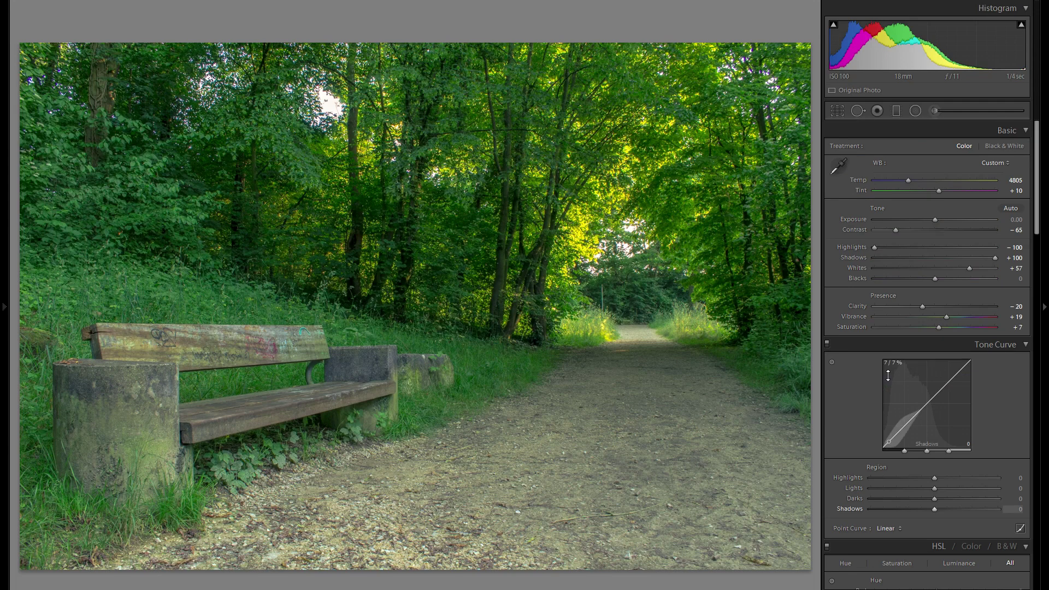
scroll(916, 352, "up", 2)
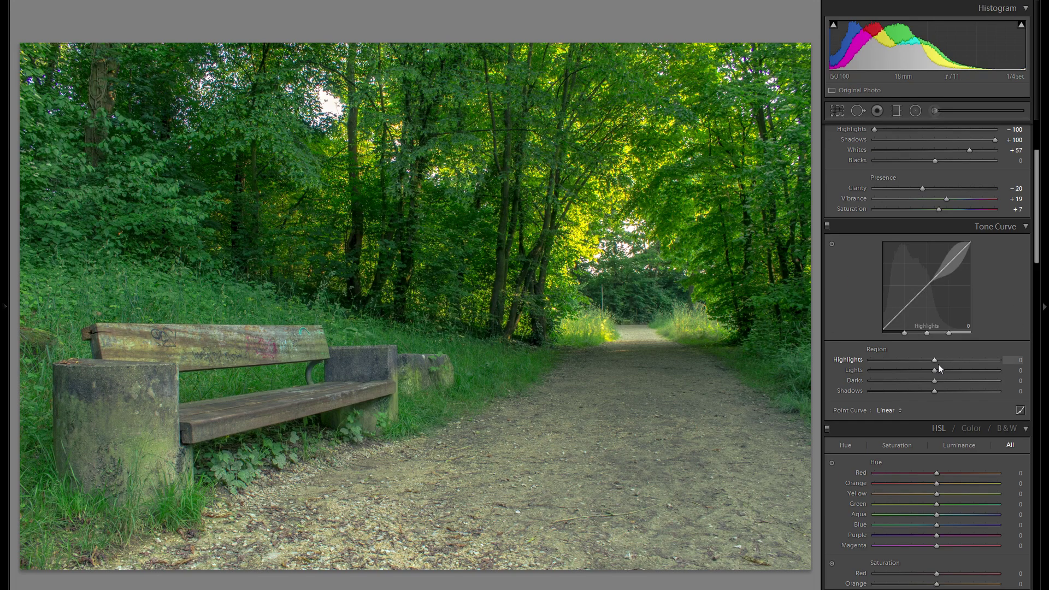
left_click_drag(933, 359, 927, 390)
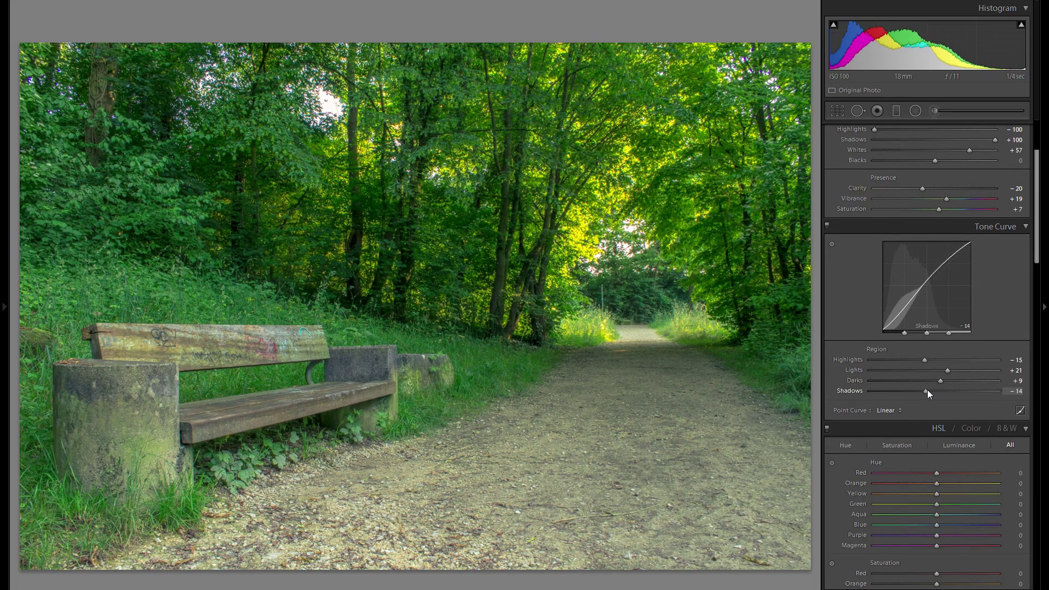
left_click(827, 226)
left_click(828, 226)
left_click(828, 226)
left_click(828, 226)
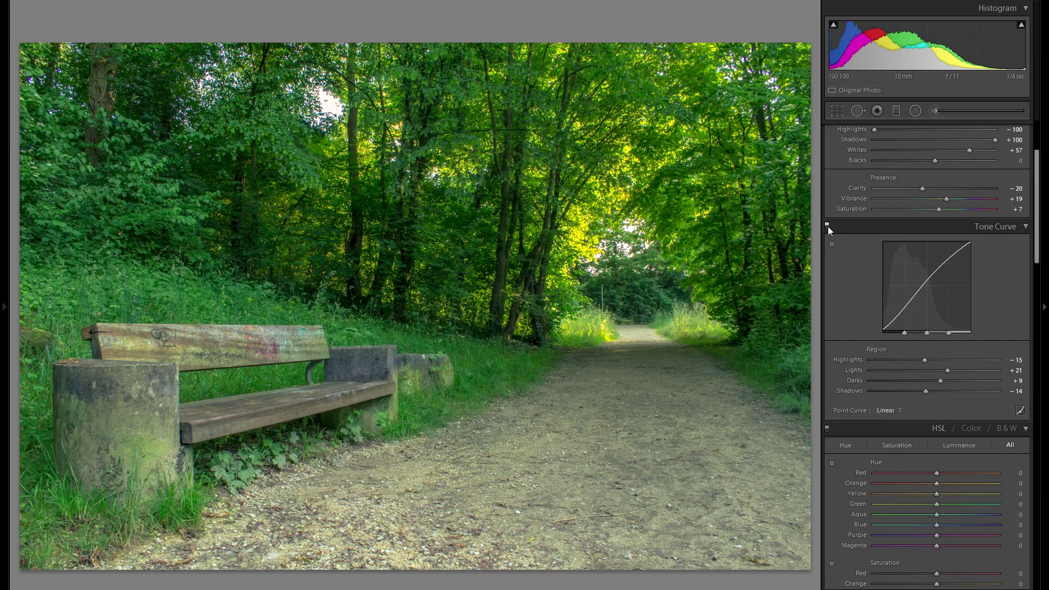
Shift the foliage hue with targeted adjustment on the grass above the bench to Green −6 and Aqua −1
scroll(867, 362, "down", 2)
scroll(868, 362, "down", 2)
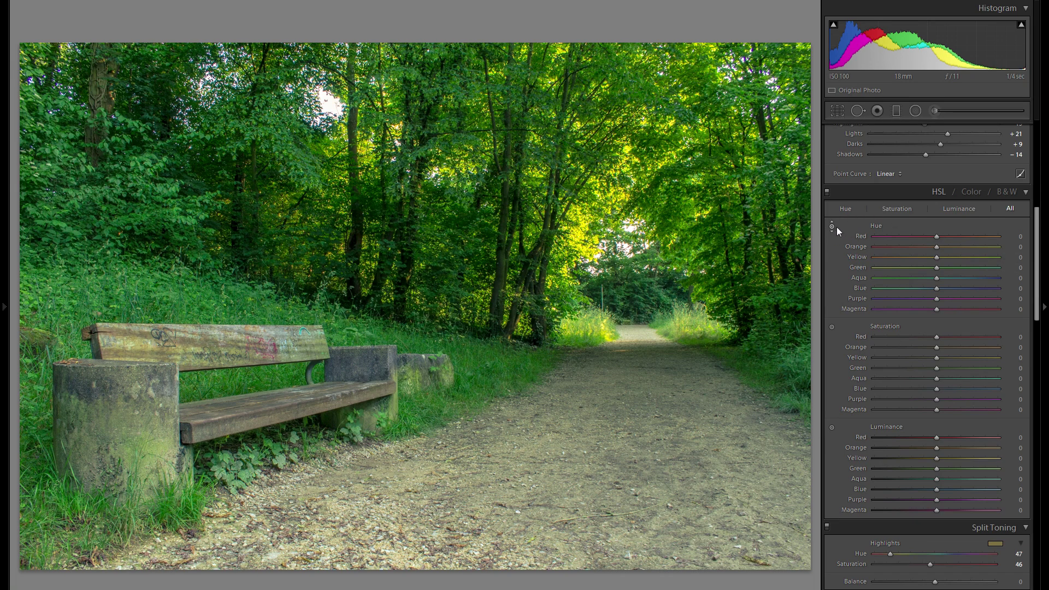
left_click(833, 226)
left_click_drag(256, 306, 257, 317)
Turn on Remove Chromatic Aberration and compare its effect zoomed in on the bright sky gap between the trees
scroll(929, 236, "down", 3)
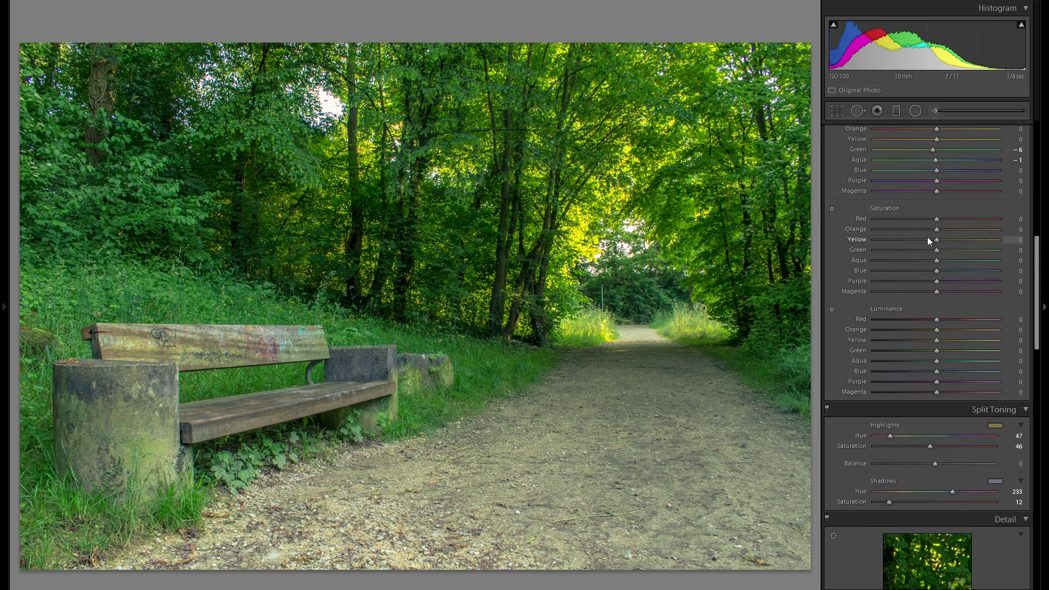
scroll(891, 221, "down", 3)
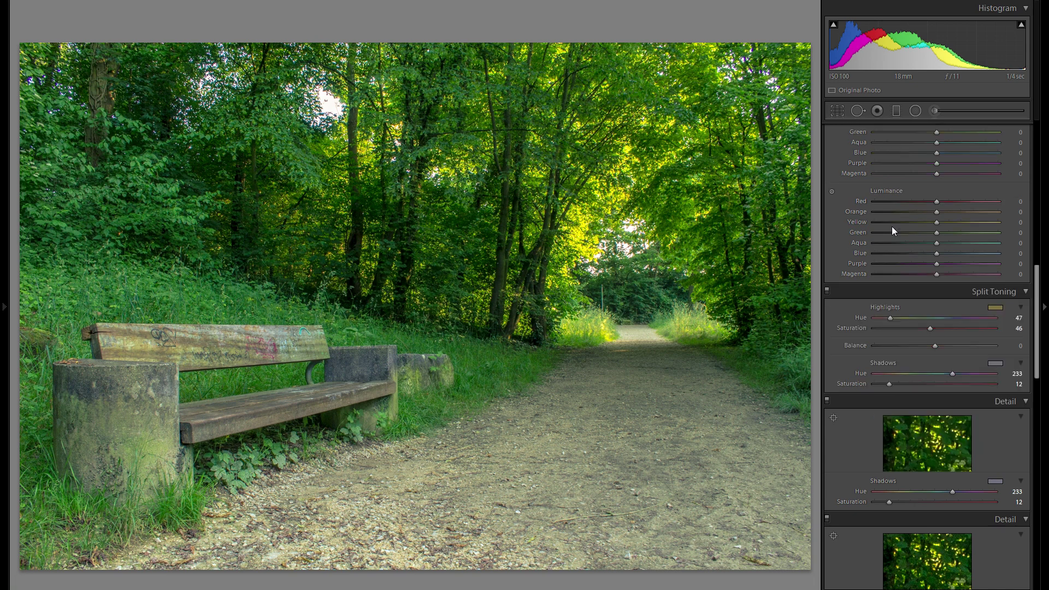
scroll(891, 227, "down", 6)
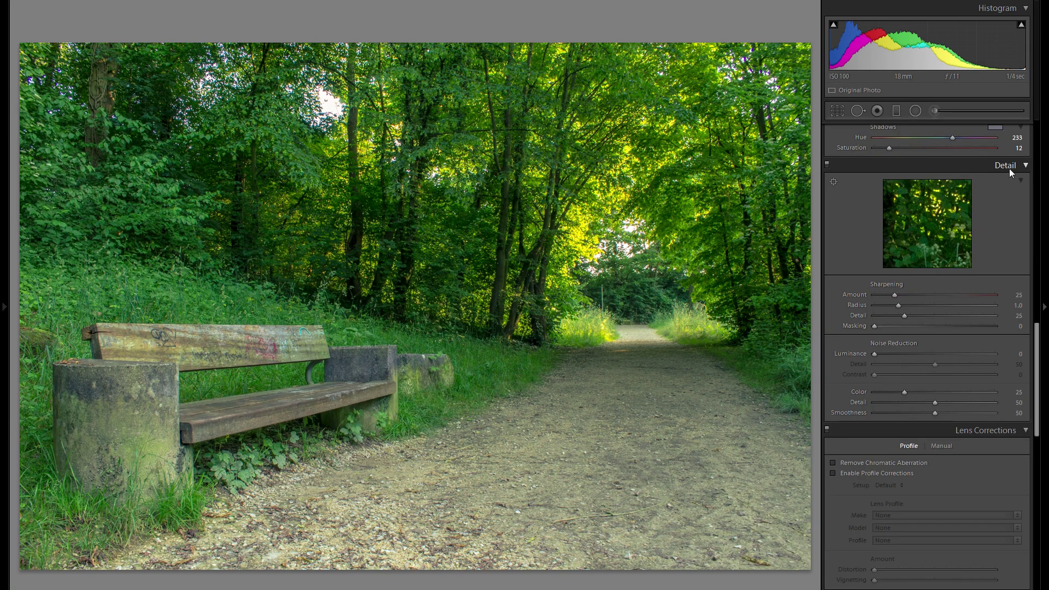
scroll(972, 264, "down", 3)
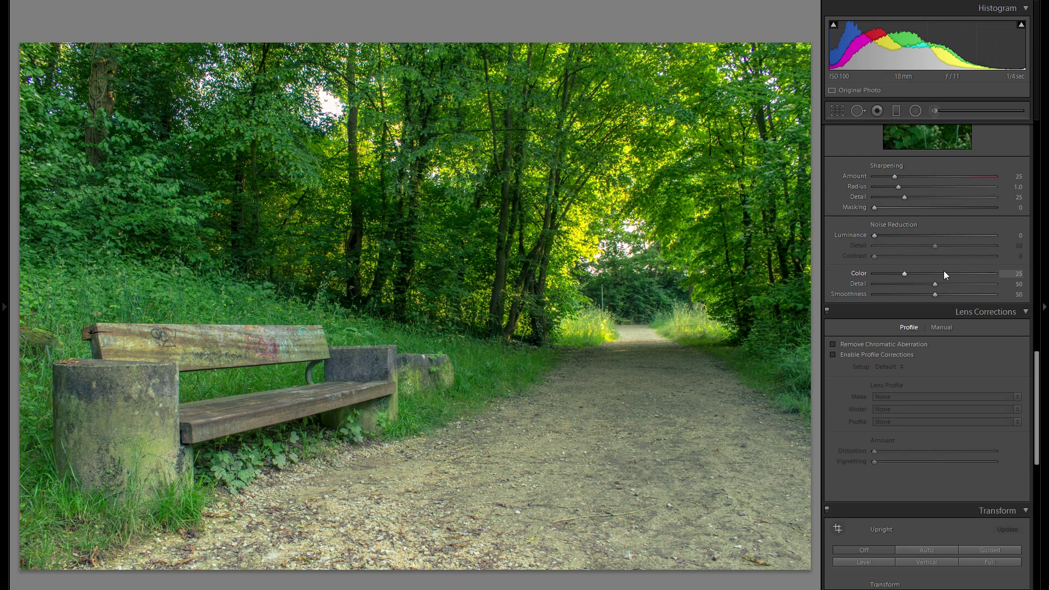
scroll(943, 270, "up", 3)
scroll(953, 277, "down", 6)
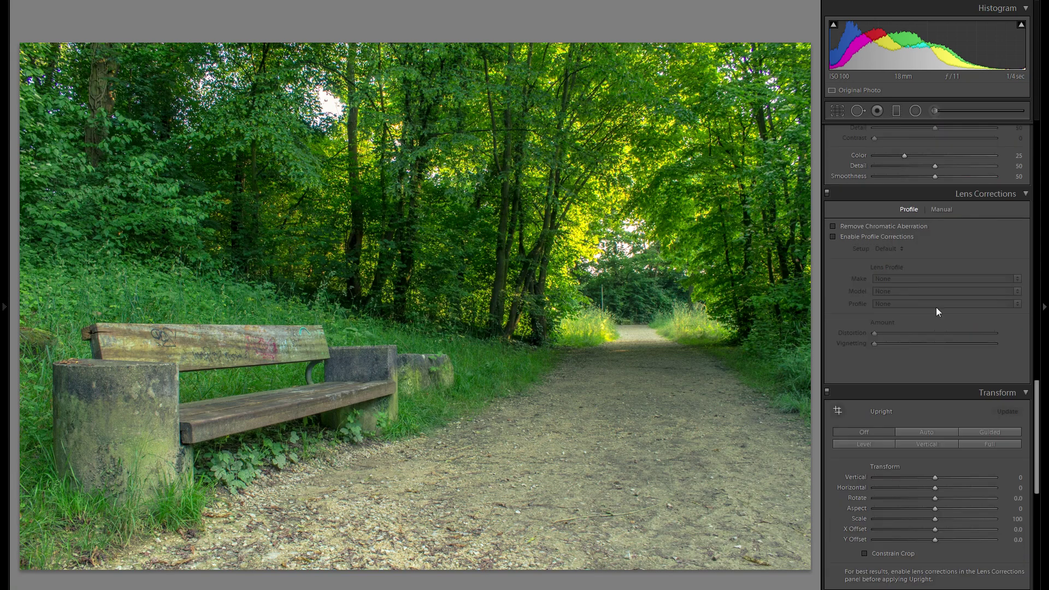
left_click(876, 228)
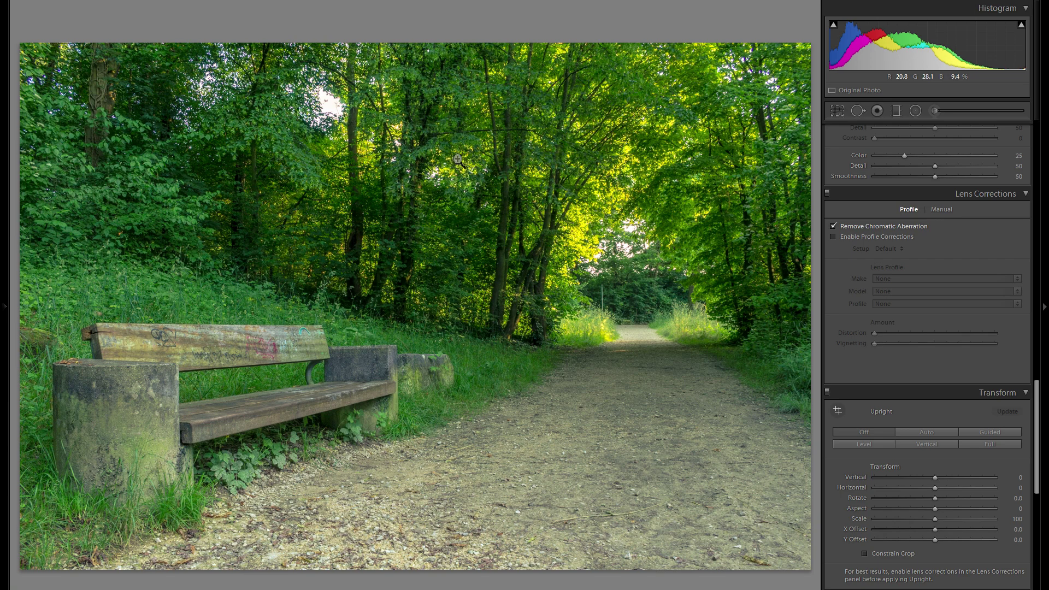
left_click(324, 127)
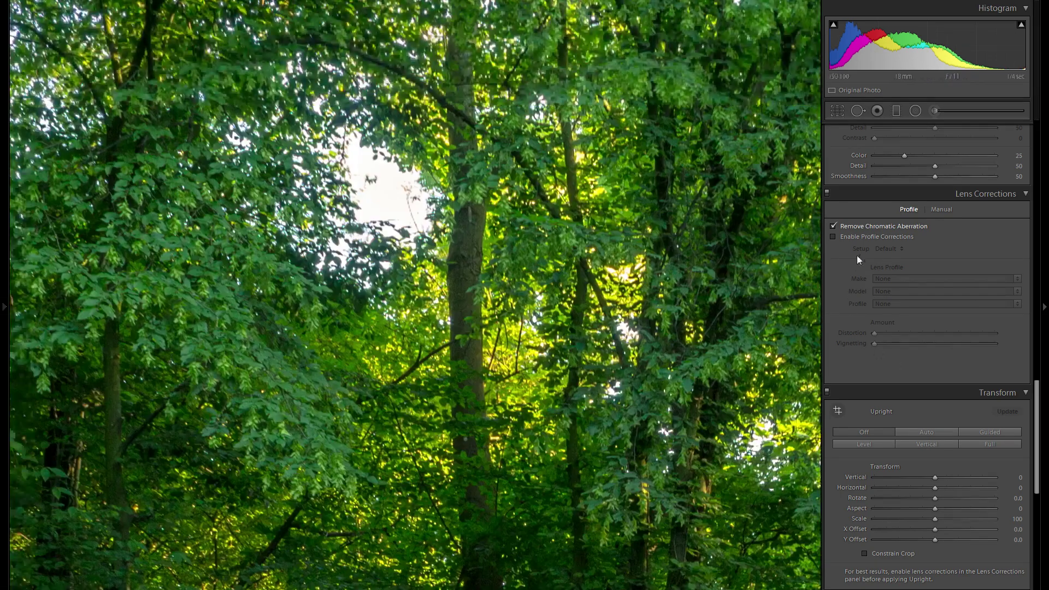
left_click(868, 228)
left_click(868, 227)
key("z")
Enable lens profile corrections with the make set to Canon, and compare the photo with and without them
left_click(884, 238)
left_click(911, 283)
left_click(910, 278)
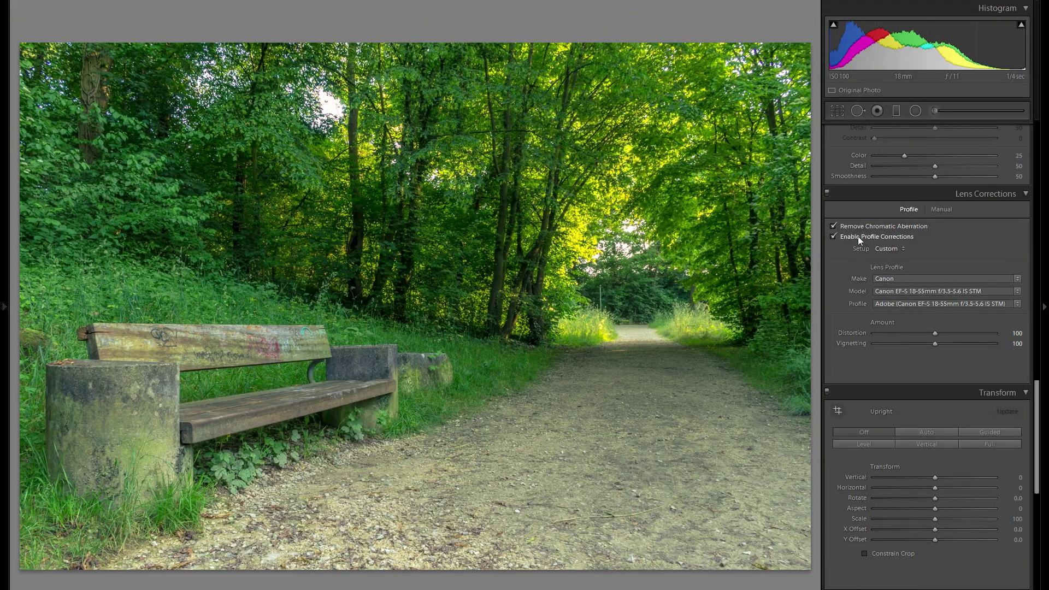
left_click(858, 236)
left_click(858, 236)
scroll(963, 310, "down", 3)
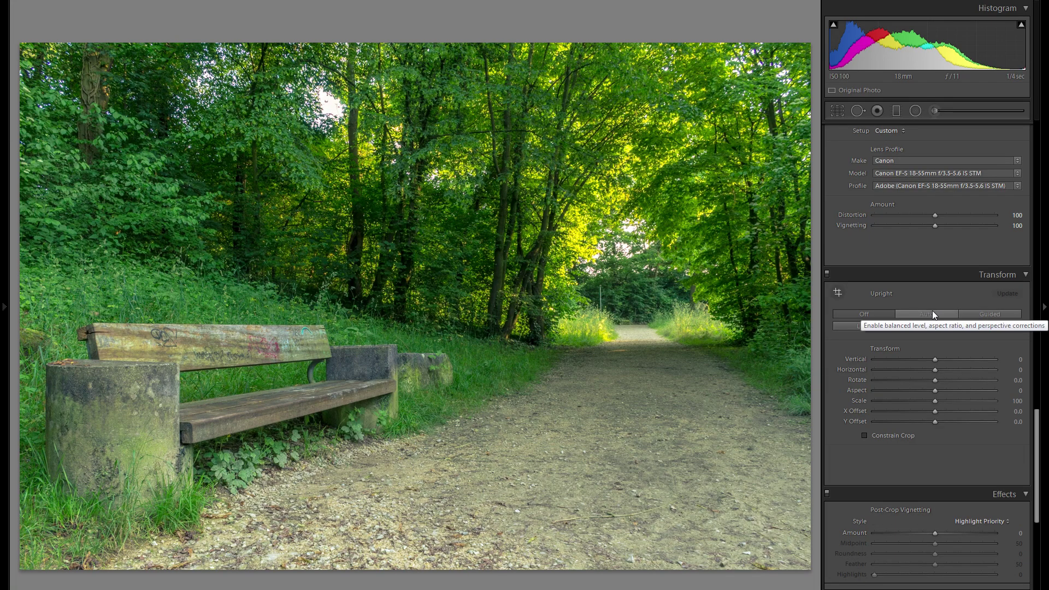
scroll(934, 310, "down", 3)
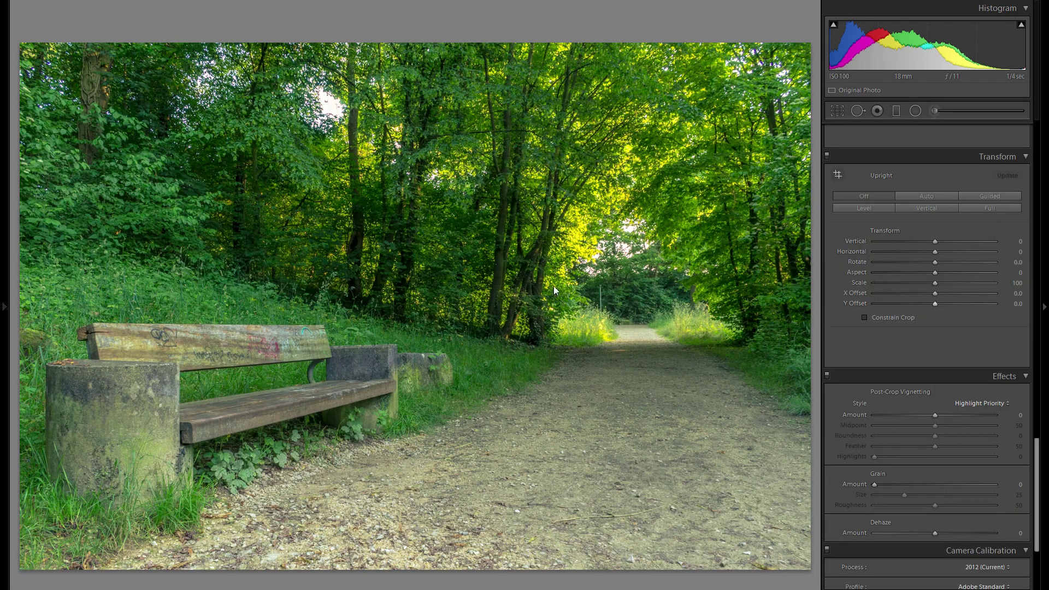
Set the Post-Crop Vignetting Amount to −28 and compare the photo with and without the vignette
scroll(904, 250, "down", 4)
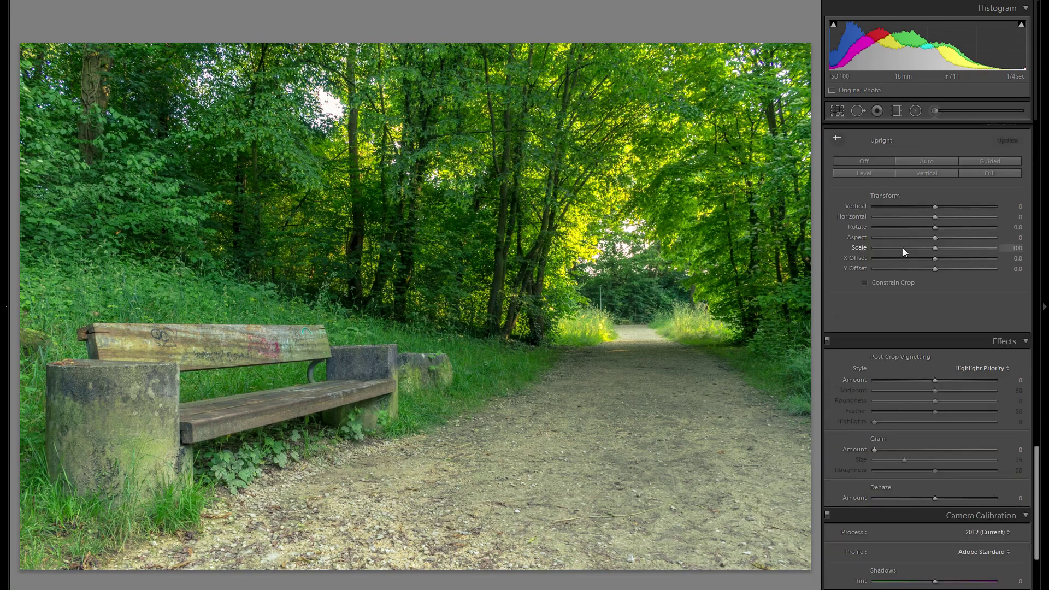
left_click_drag(937, 262, 768, 253)
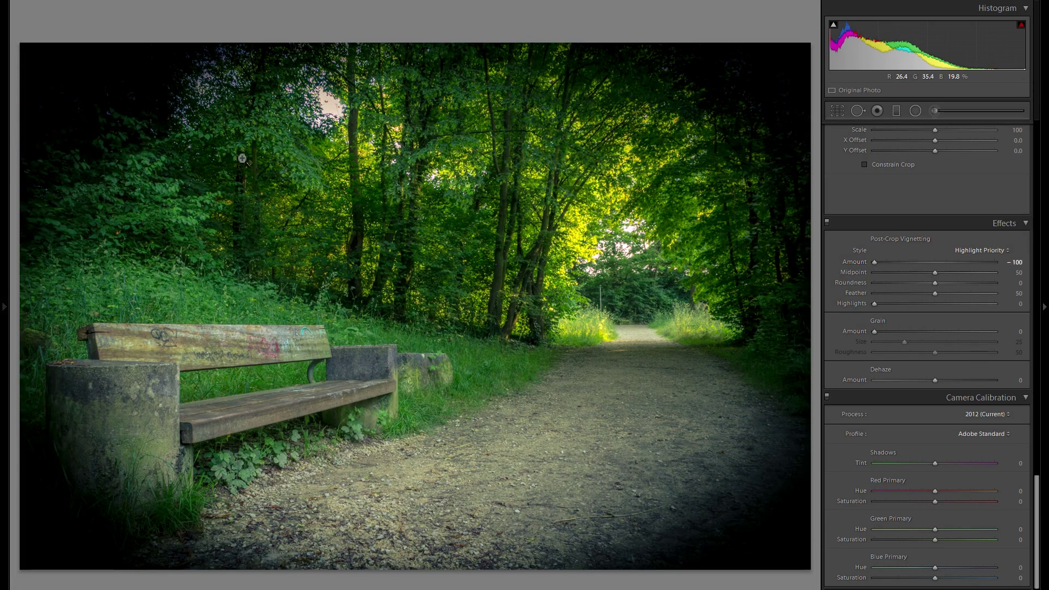
left_click_drag(901, 263, 918, 262)
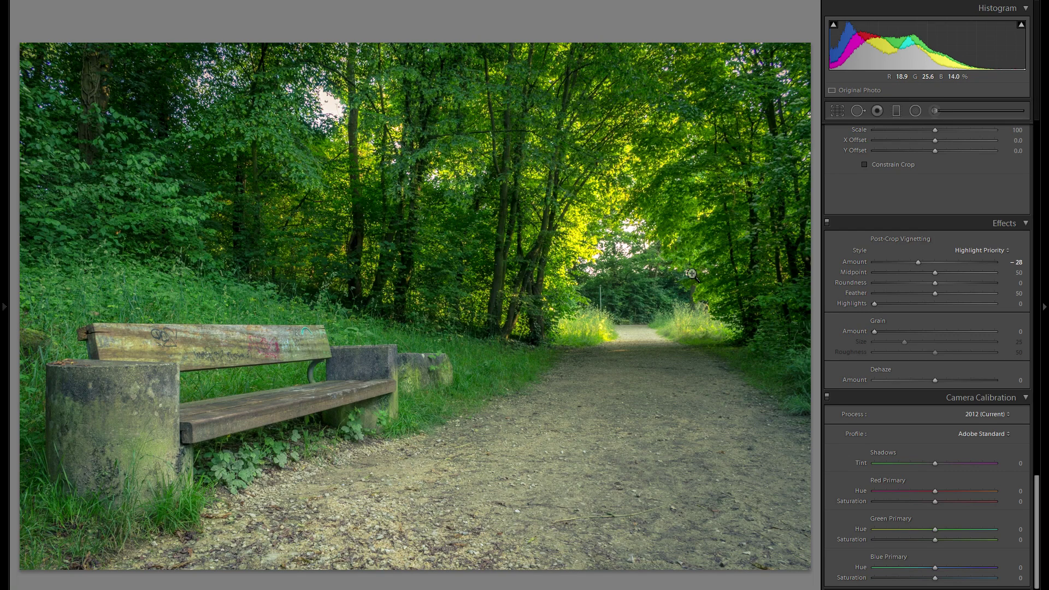
left_click(828, 223)
left_click(827, 222)
left_click(827, 222)
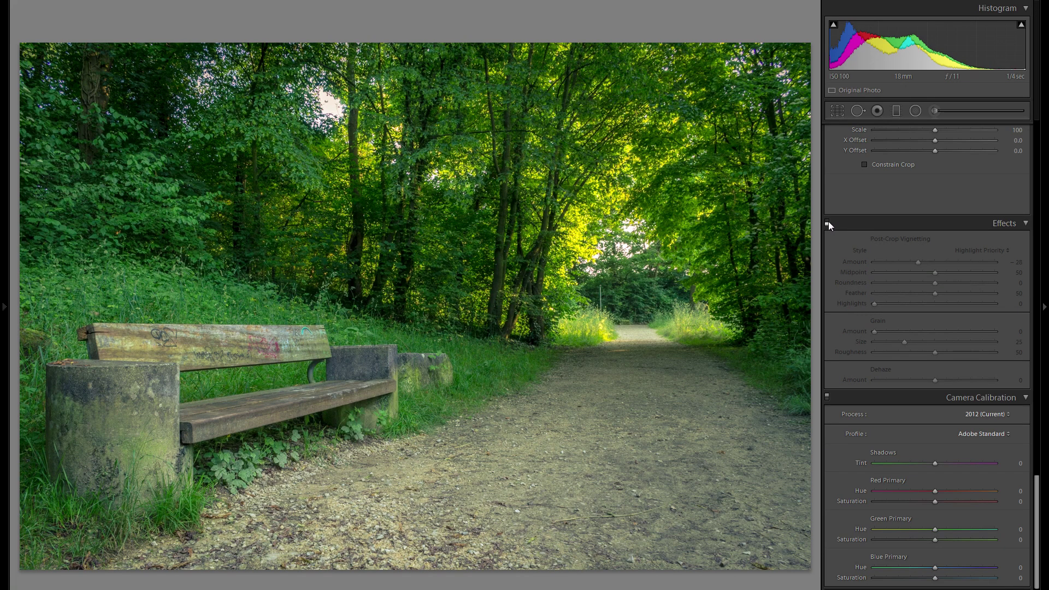
left_click(827, 221)
Soften the vignette with Midpoint 30 and Feather 73, and compare the photo with and without it
mouse_move(900, 271)
left_mouse_down()
mouse_move(890, 270)
mouse_move(910, 273)
left_mouse_up()
left_click(963, 294)
left_click_drag(965, 295, 962, 295)
left_click(827, 222)
left_click(827, 222)
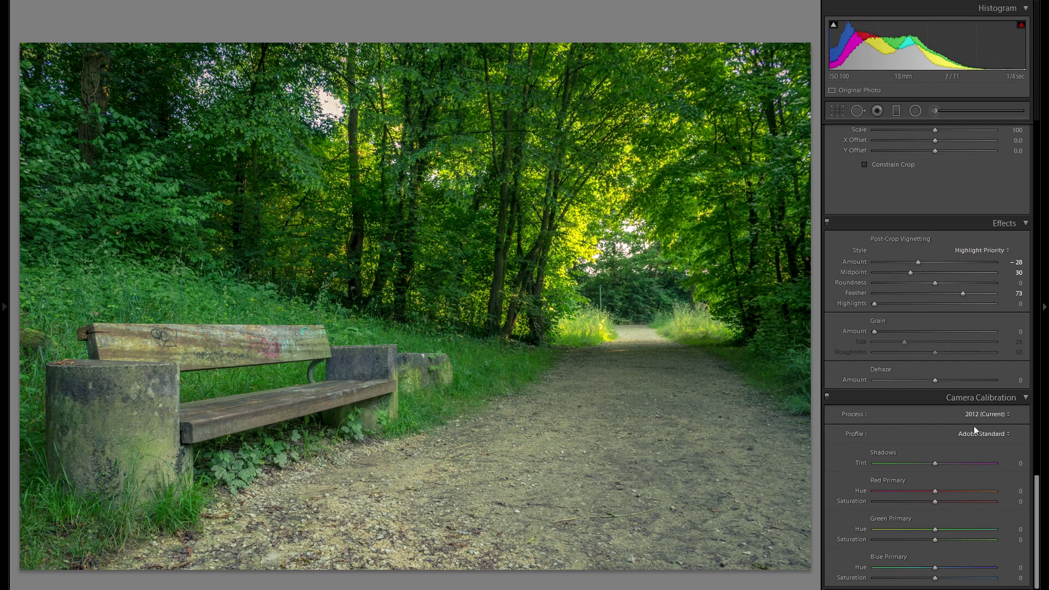
Try the Camera Faithful, Landscape, Neutral, Portrait and Standard calibration profiles on the photo, and return to Adobe Standard
left_click(869, 434)
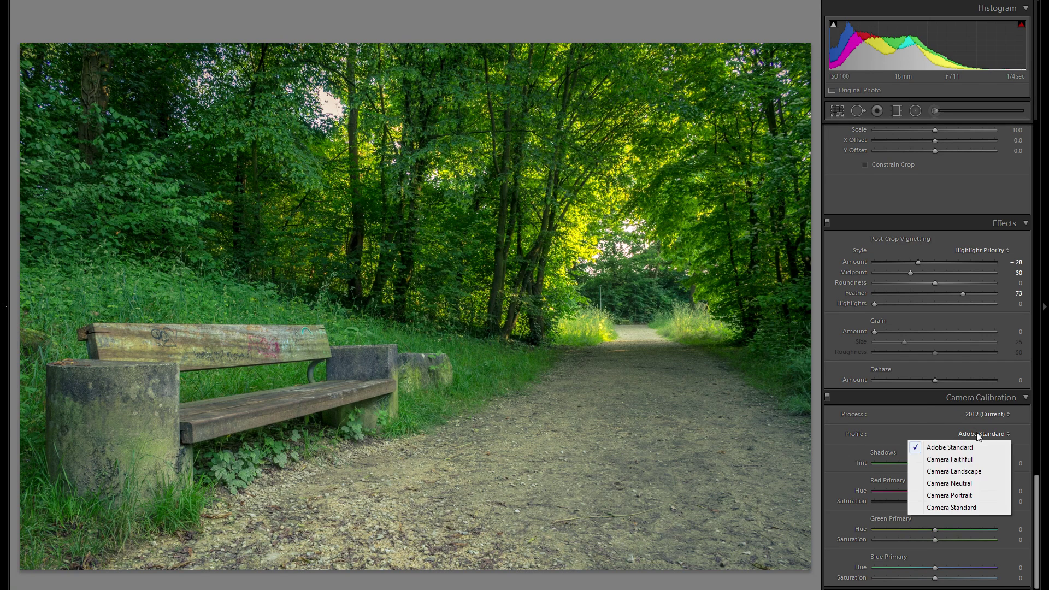
left_click(982, 458)
left_click(982, 434)
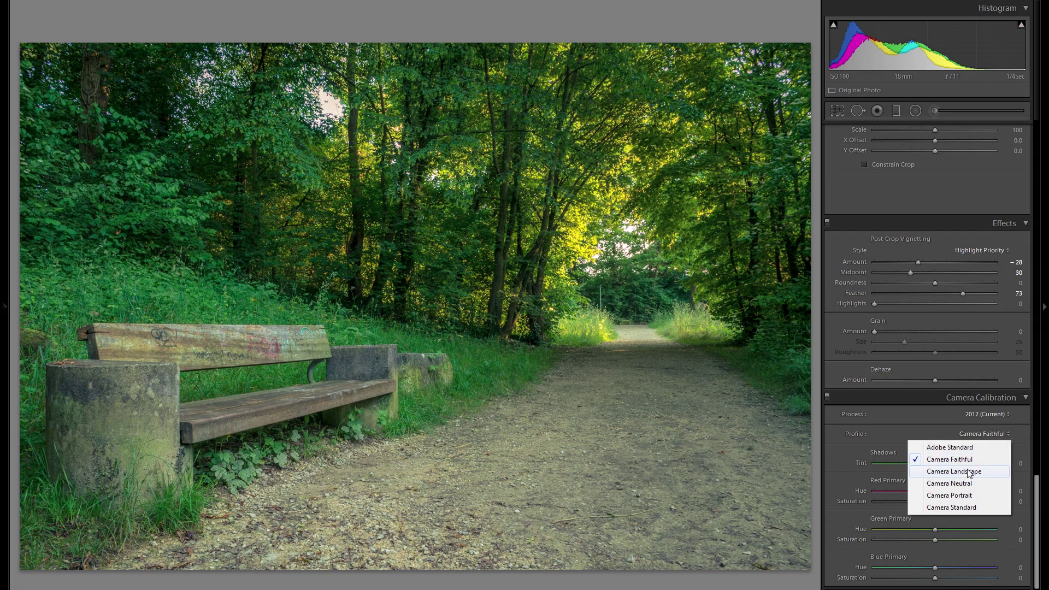
left_click(968, 471)
left_click(973, 437)
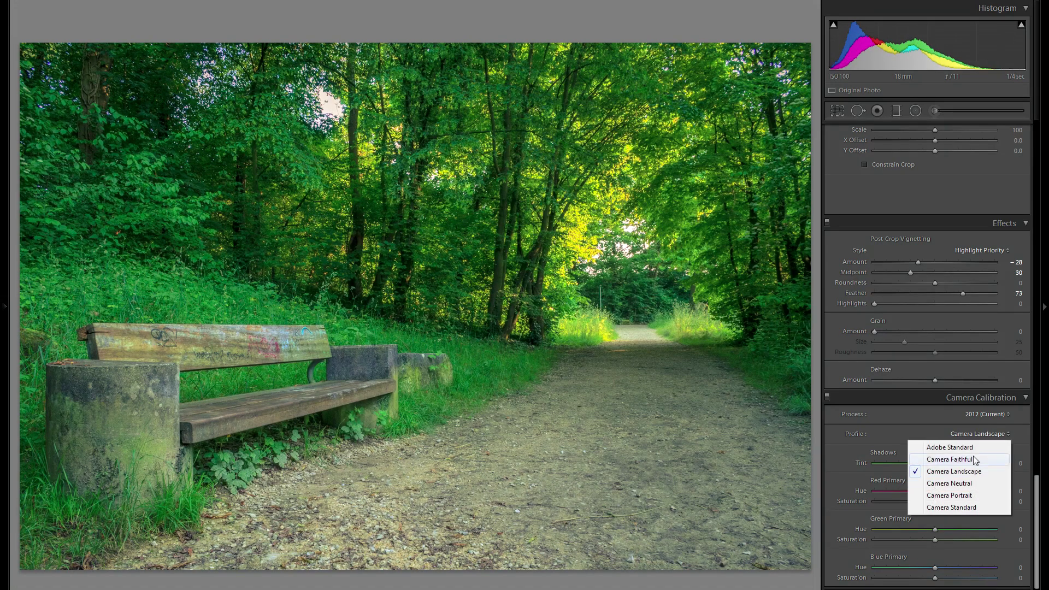
left_click(952, 484)
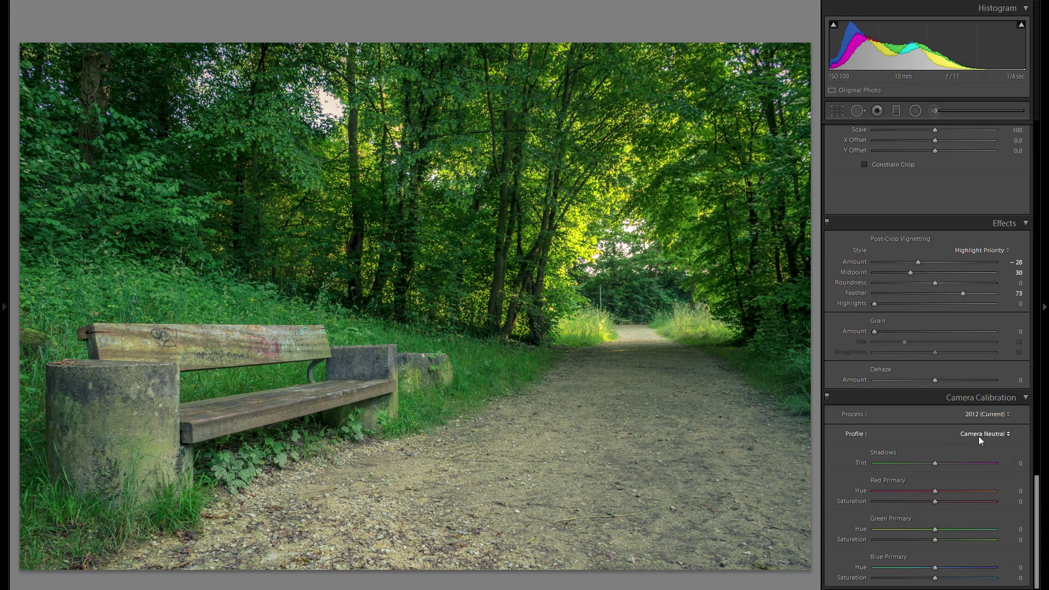
left_click(979, 436)
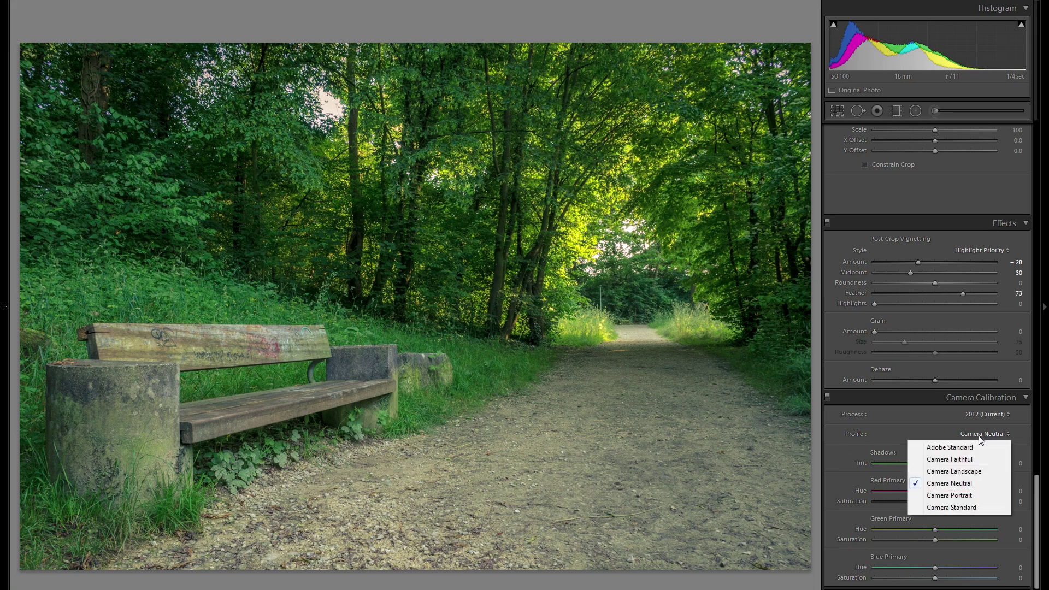
left_click(970, 497)
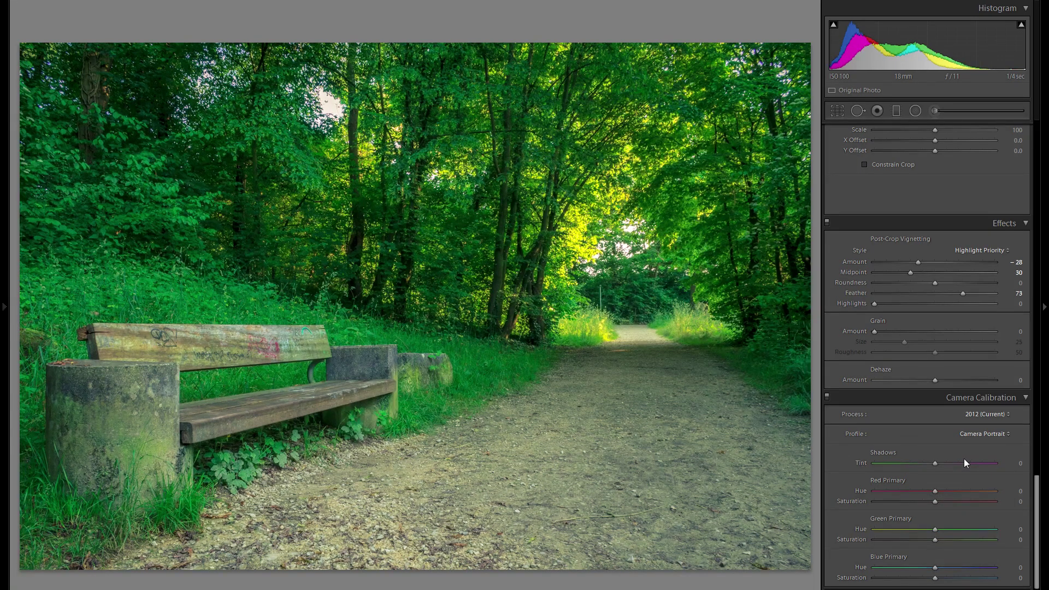
left_click(981, 435)
left_click(954, 507)
left_click(980, 436)
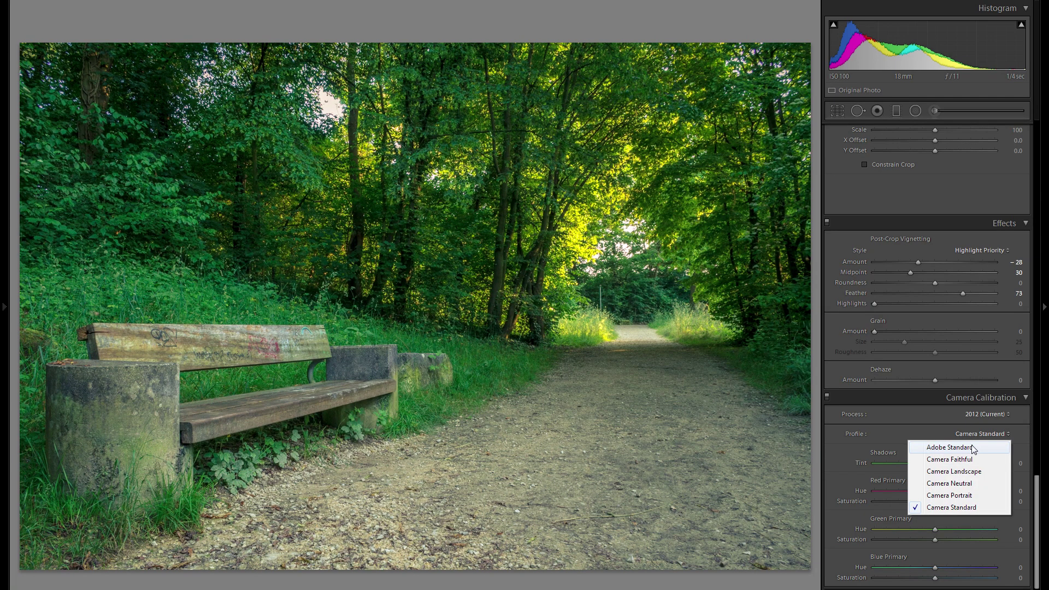
left_click(974, 448)
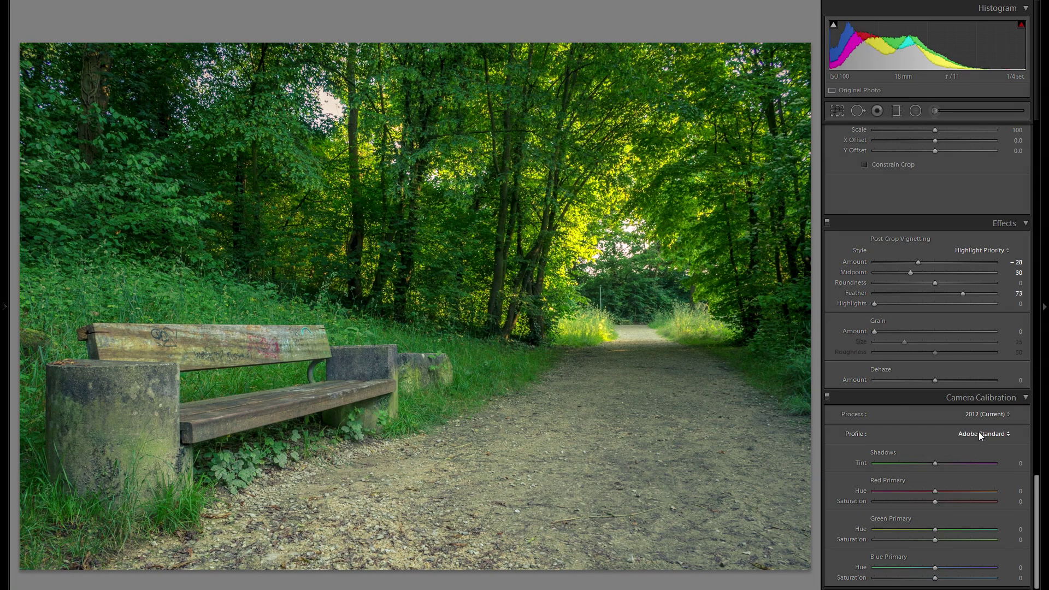
Compare the Adobe Standard and Camera Neutral calibration profiles by switching between them, and settle on Camera Neutral
left_click(981, 433)
left_click(976, 484)
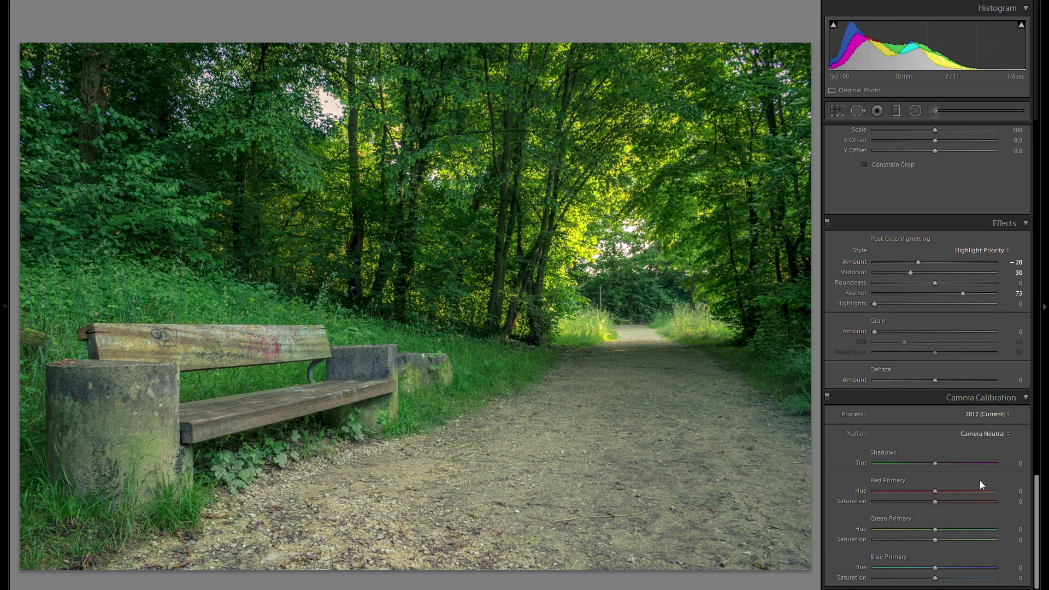
left_click(969, 437)
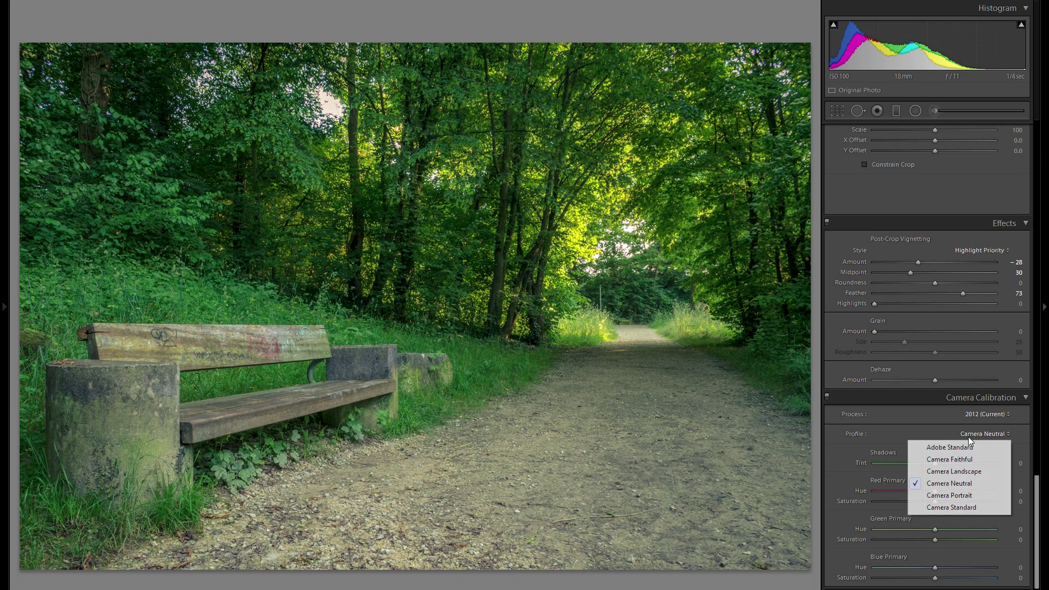
left_click(975, 434)
left_click(975, 435)
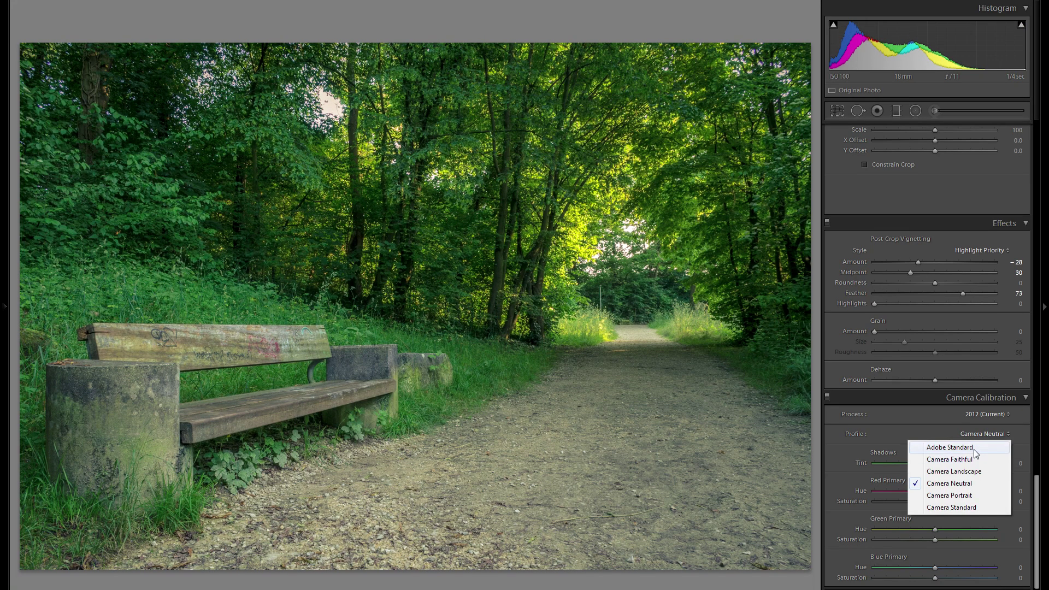
left_click(973, 450)
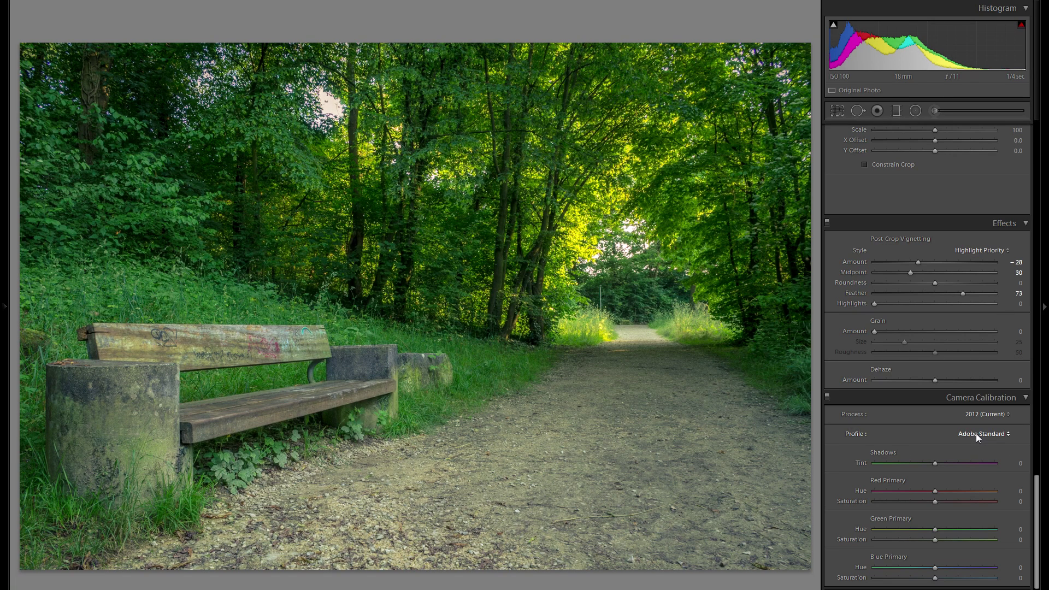
left_click(976, 434)
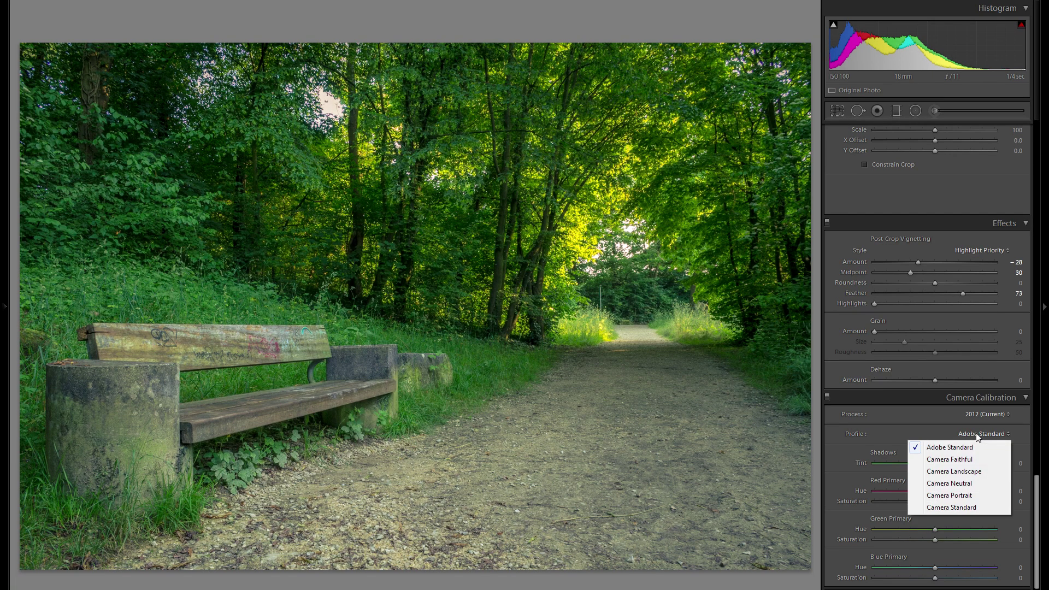
left_click(971, 486)
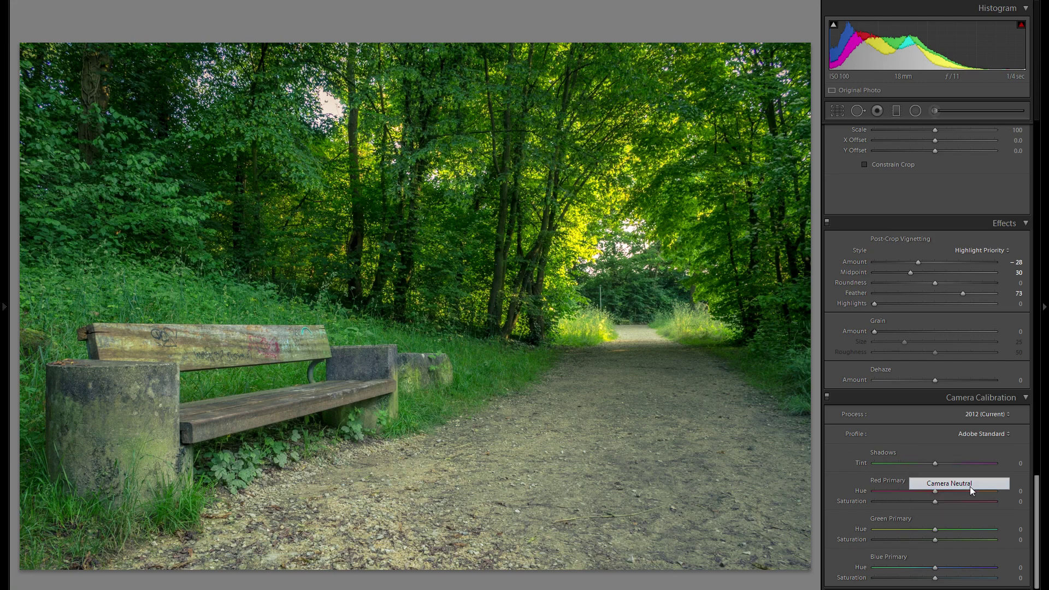
left_click(980, 434)
left_click(975, 448)
left_click(979, 436)
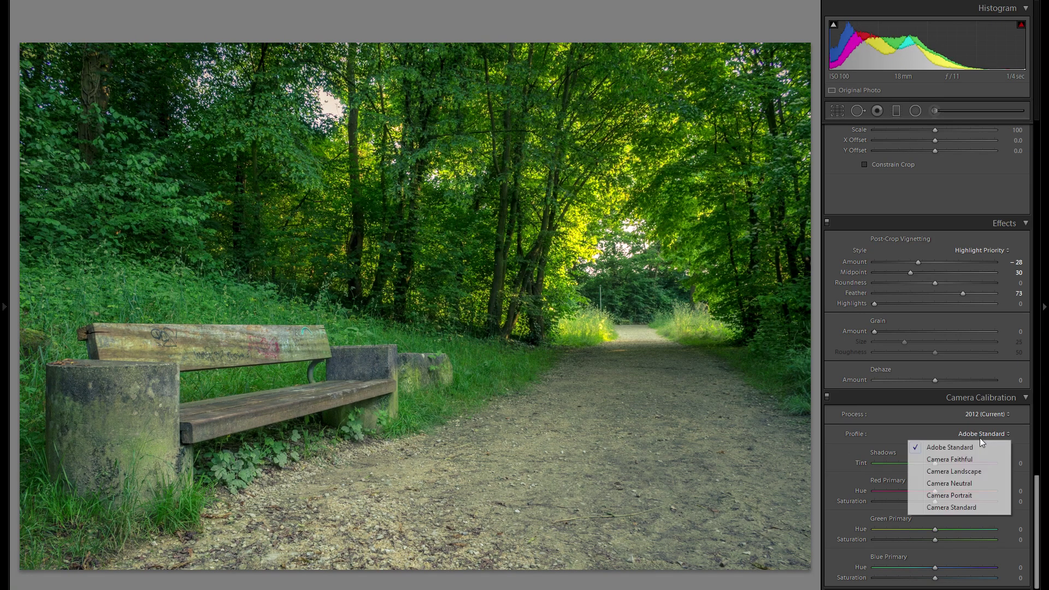
left_click(970, 484)
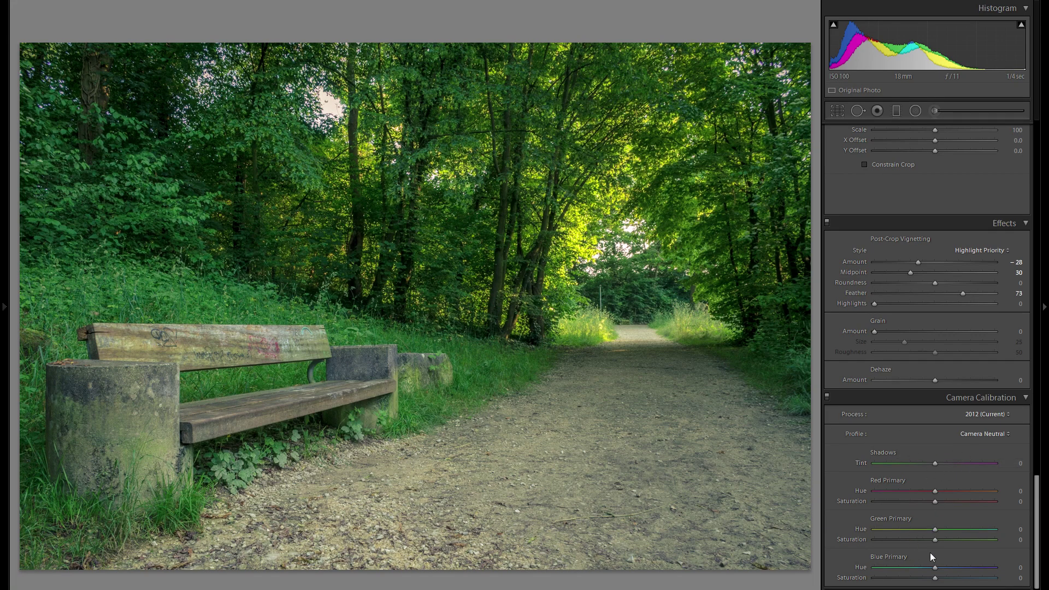
Set the Camera Calibration primaries to Red Hue +22, Saturation −20; Green Hue −21, Saturation −3; and Blue Hue −10, Saturation +8
left_click(890, 568)
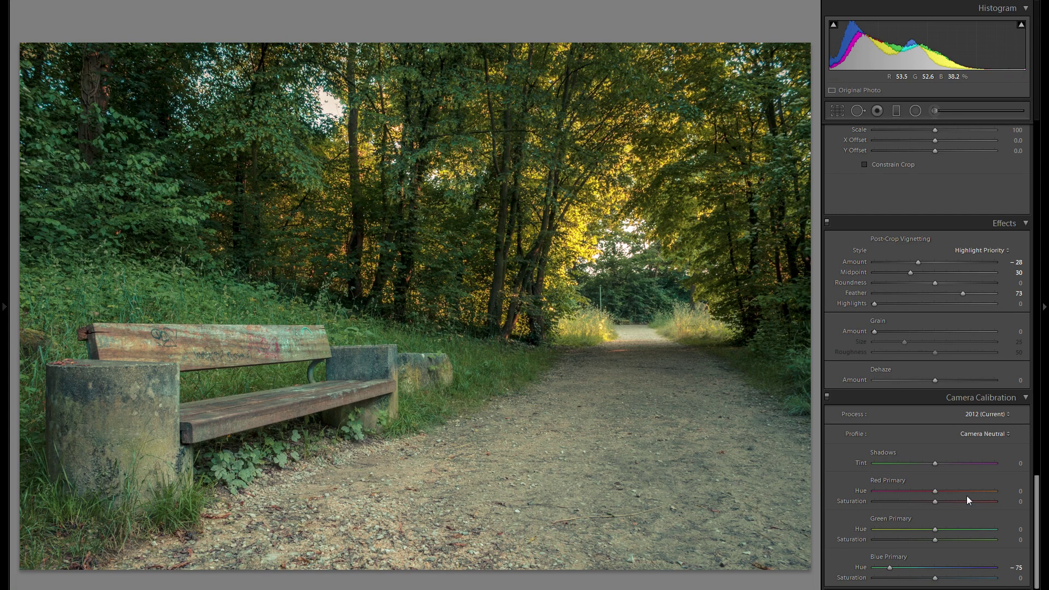
double_click(863, 568)
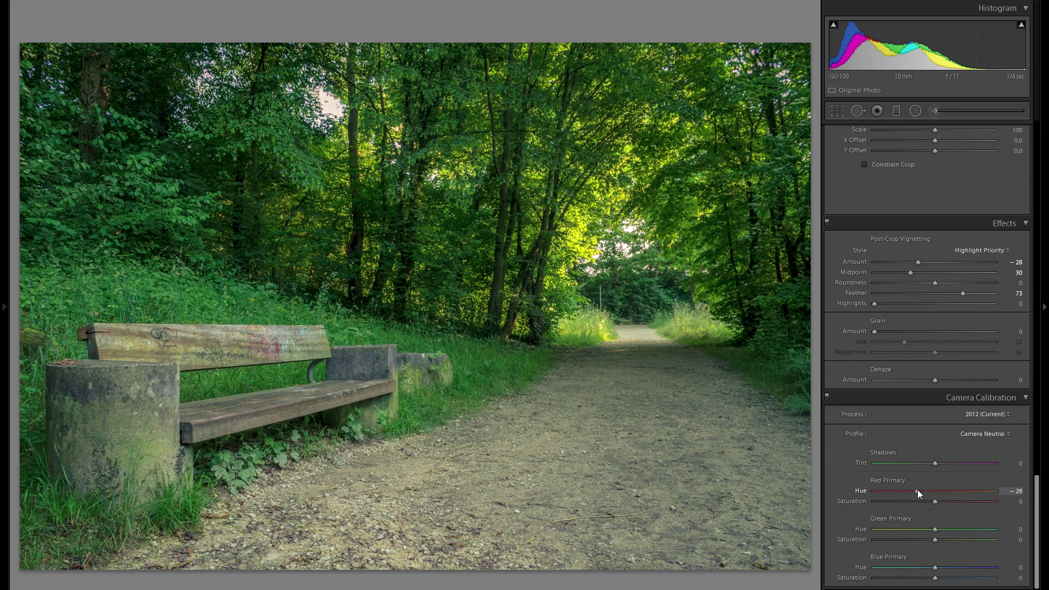
left_click_drag(917, 491, 946, 492)
left_click_drag(936, 501, 929, 501)
left_click_drag(923, 504, 920, 525)
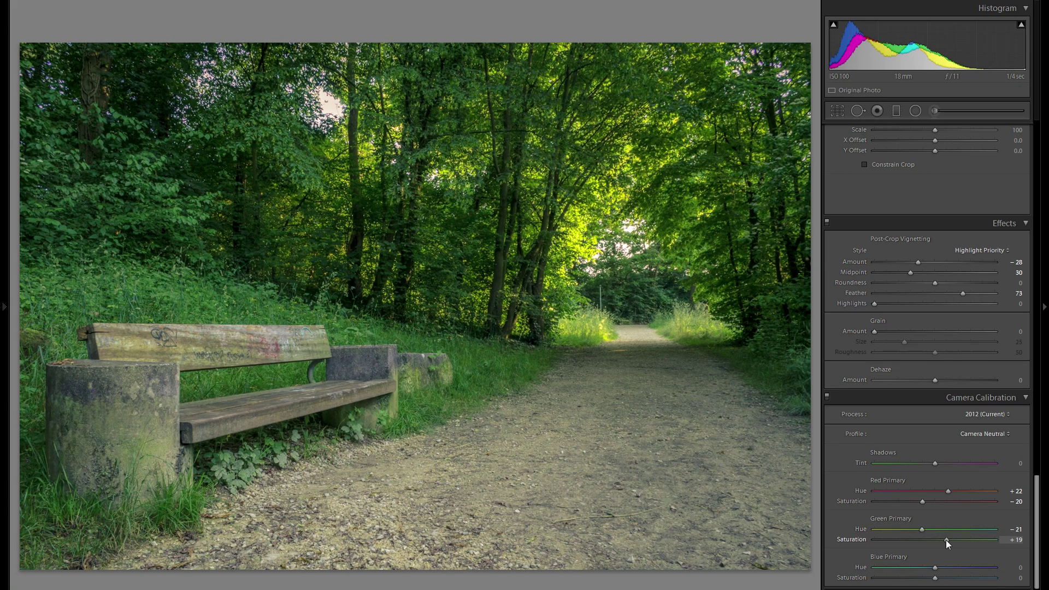
mouse_move(947, 540)
left_mouse_down()
mouse_move(923, 538)
mouse_move(933, 541)
left_mouse_up()
left_click_drag(917, 568, 917, 568)
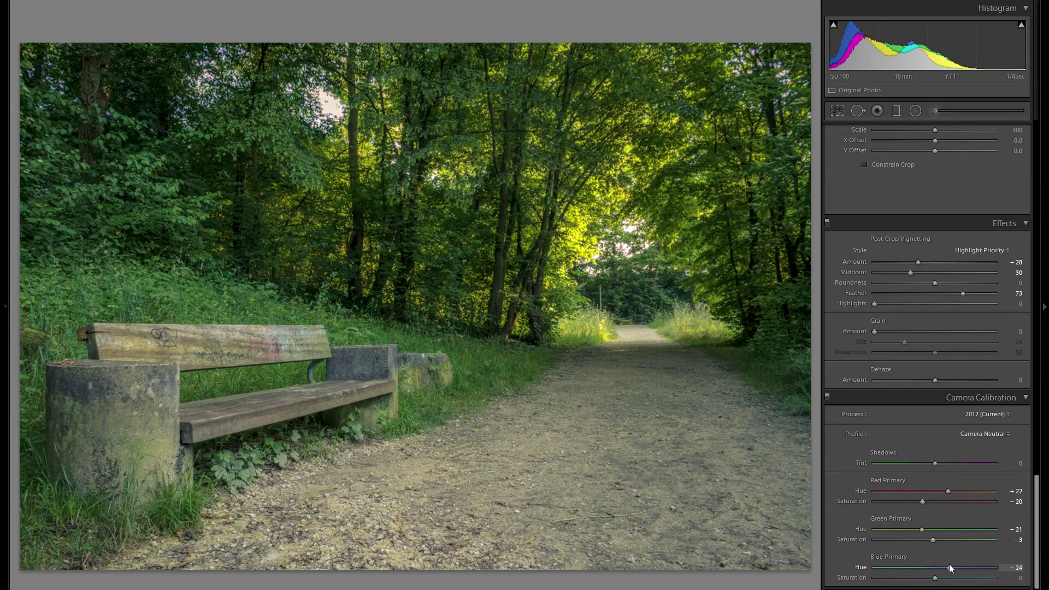
left_click_drag(923, 564, 941, 578)
Compare the photo with and without the Camera Calibration adjustments, leaving them turned on
left_click(828, 396)
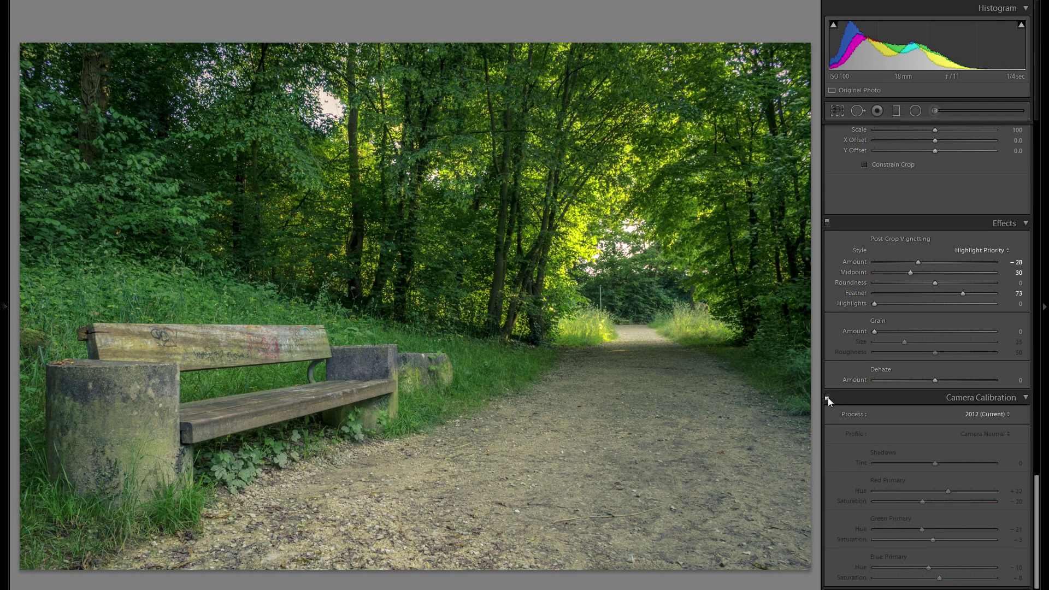
left_click(828, 398)
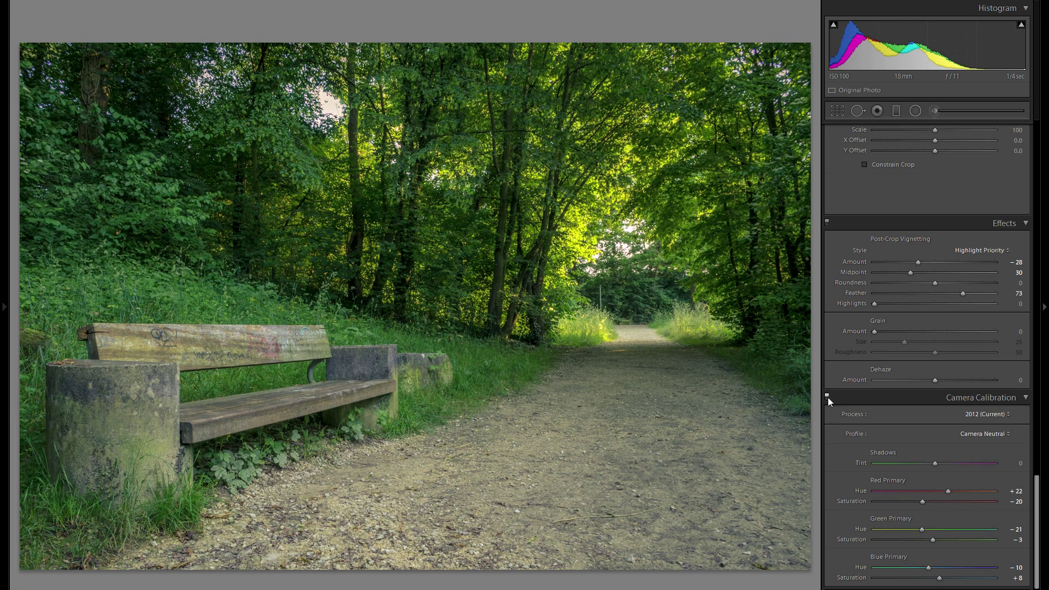
left_click(828, 398)
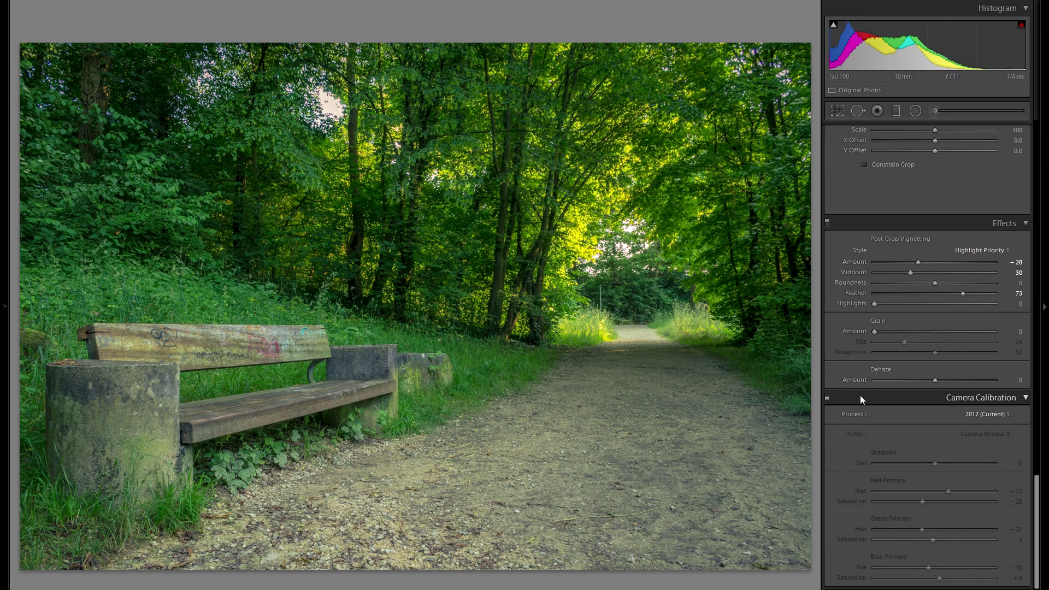
left_click(828, 397)
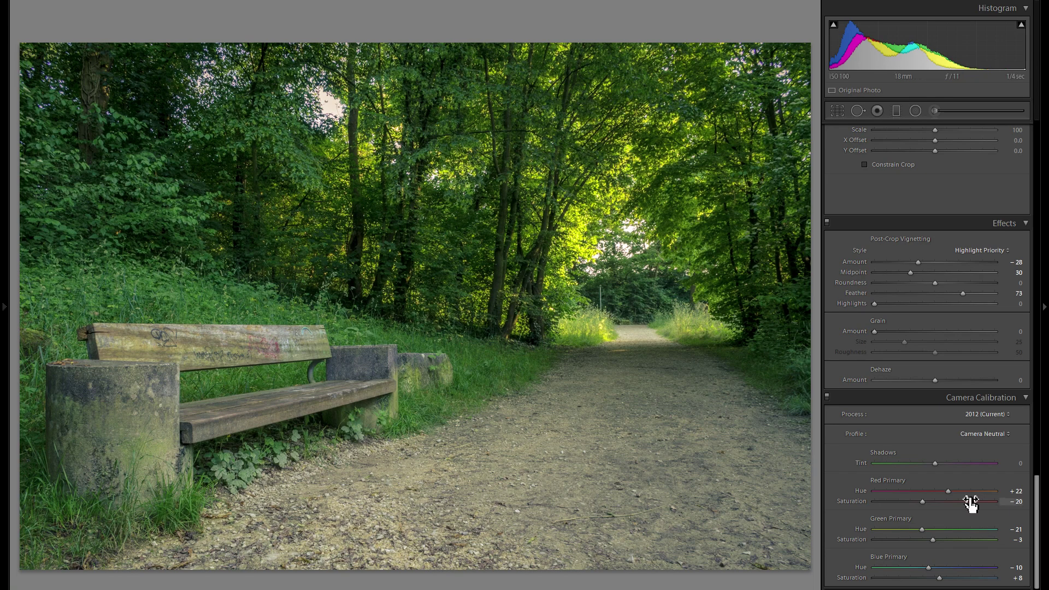
left_click(828, 397)
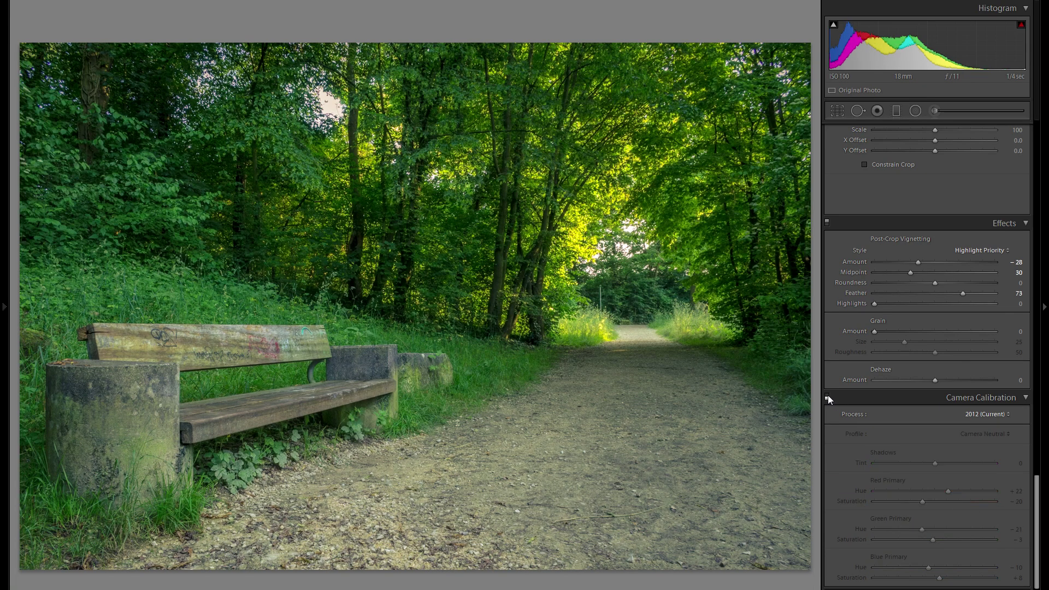
left_click(827, 397)
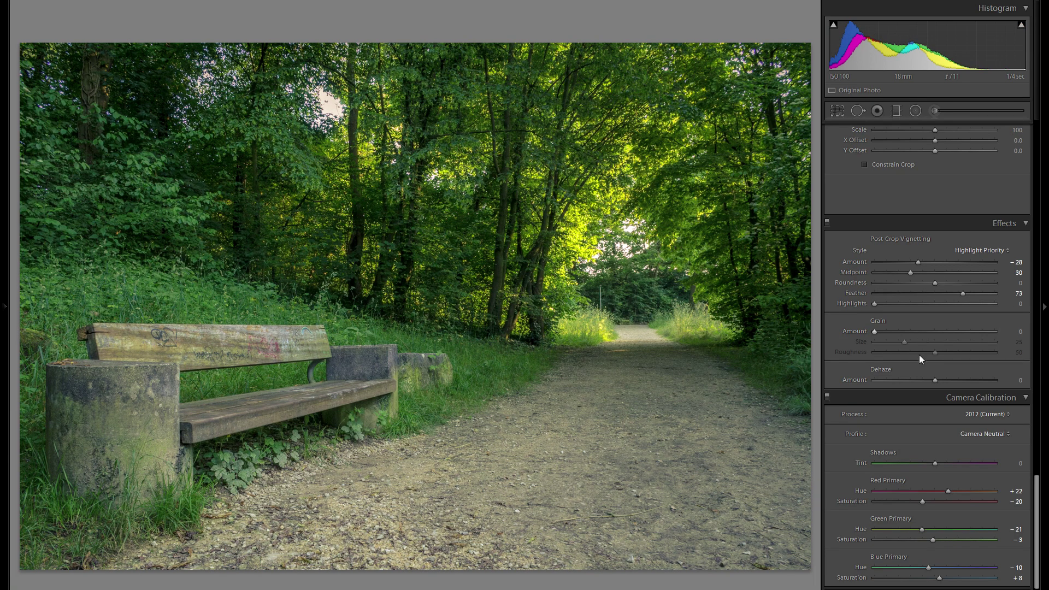
Place a slightly tilted graduated filter over the foreground path and bench, with its Contrast reset to 0 and Exposure at −1.00
scroll(940, 324, "up", 15)
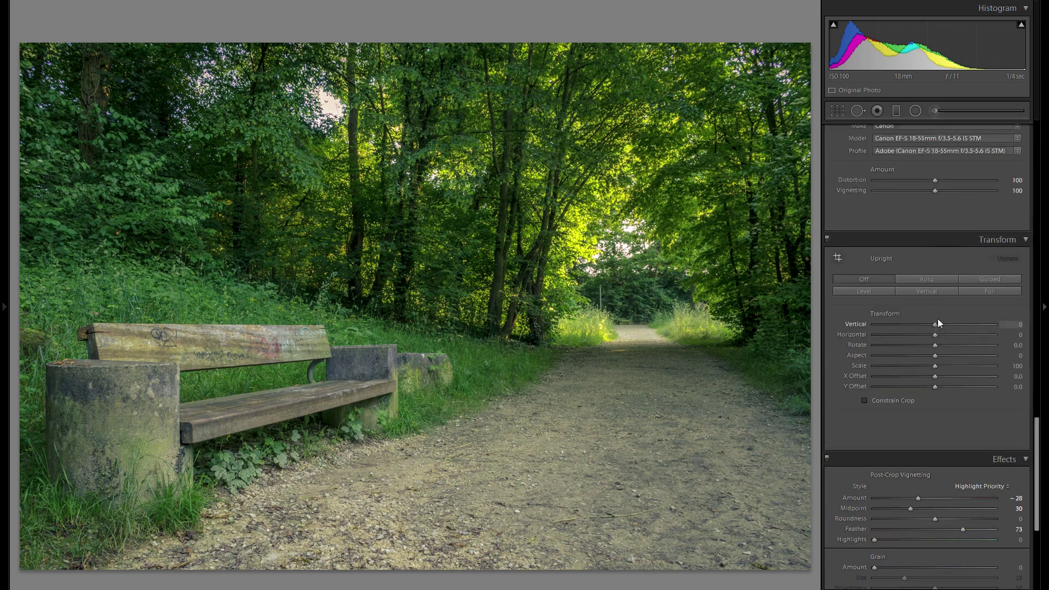
left_click(899, 111)
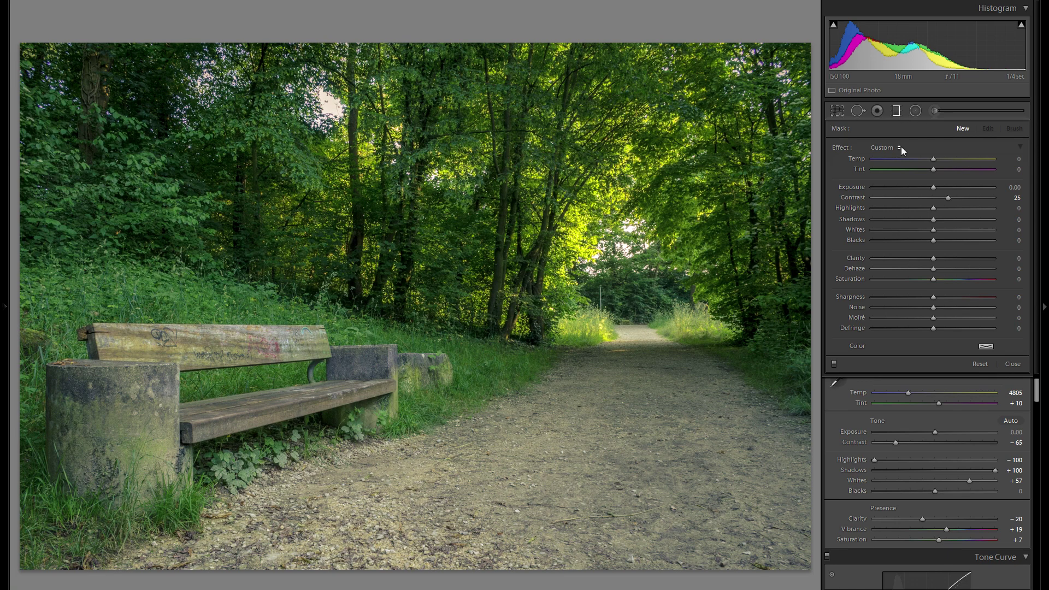
double_click(861, 197)
mouse_move(425, 412)
left_mouse_down()
mouse_move(460, 291)
mouse_move(438, 264)
mouse_move(452, 246)
mouse_move(438, 267)
left_mouse_up()
left_click_drag(423, 394, 422, 447)
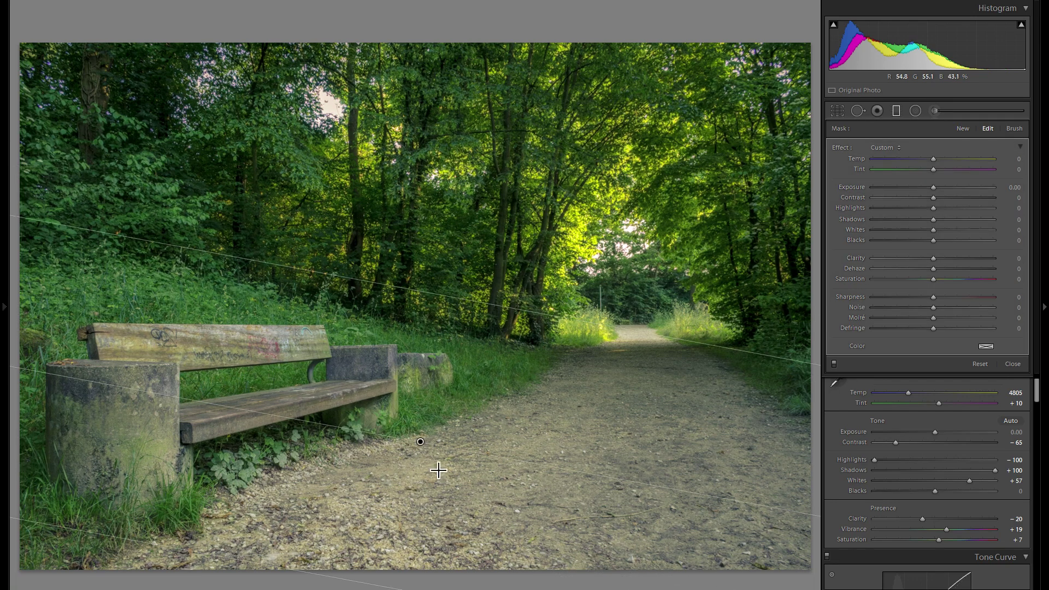
mouse_move(933, 185)
left_mouse_down()
mouse_move(897, 182)
mouse_move(916, 178)
left_mouse_up()
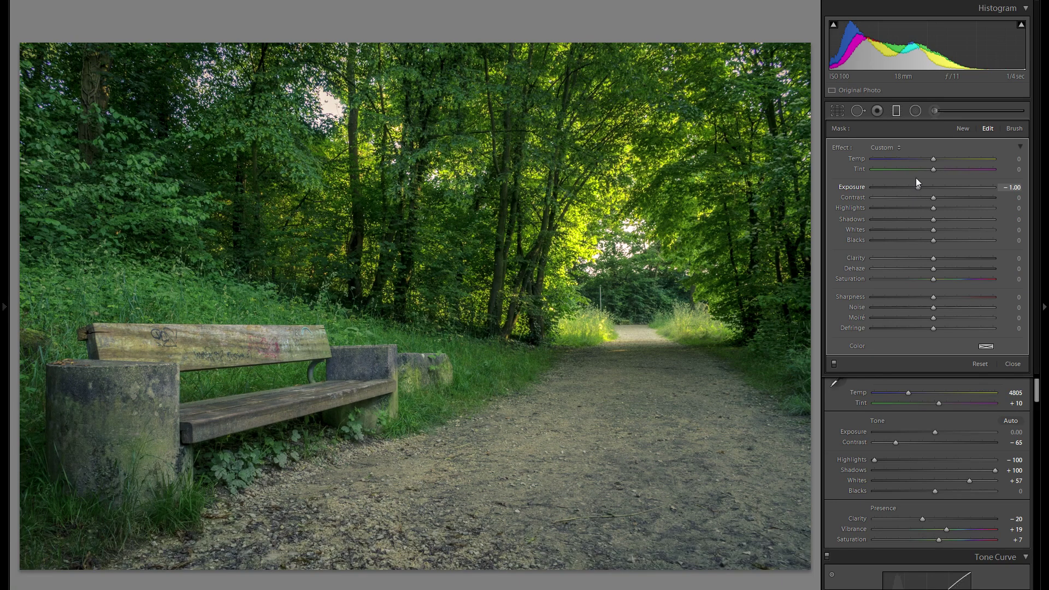
Set the foreground graduated filter's Exposure to −0.89 and shift the filter slightly lower on the path
left_click_drag(915, 178, 917, 178)
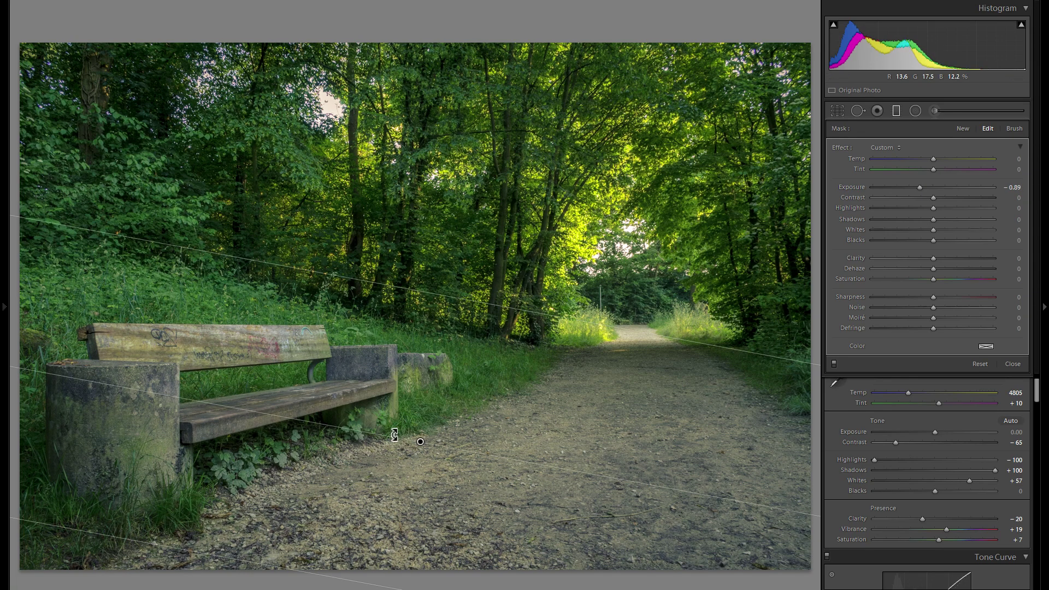
left_click_drag(420, 446, 419, 453)
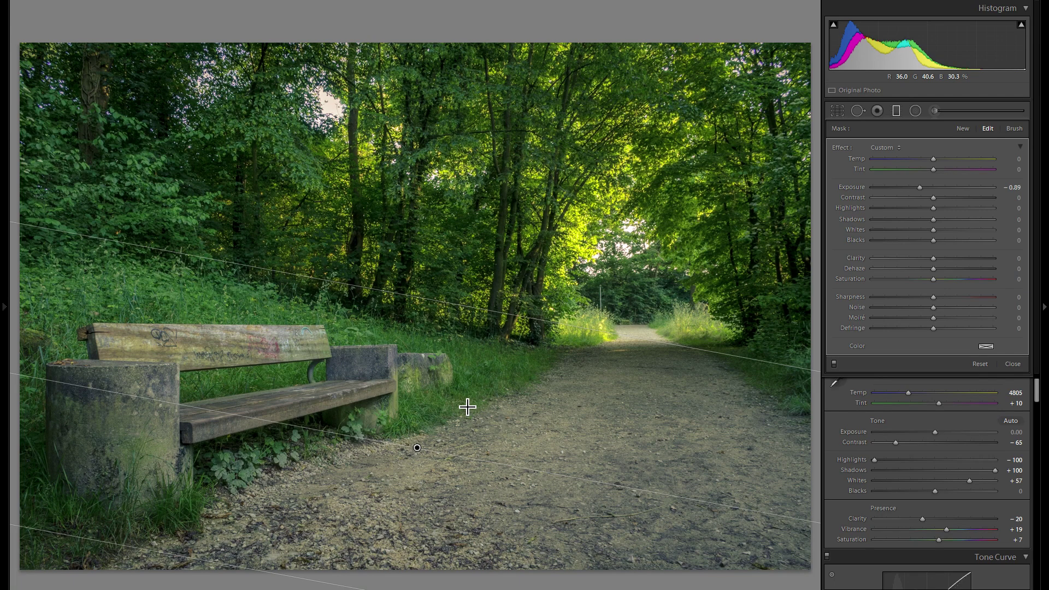
Delete the foreground graduated filter to compare the photo without it, and undo the deletion
right_click(418, 448)
left_click(447, 469)
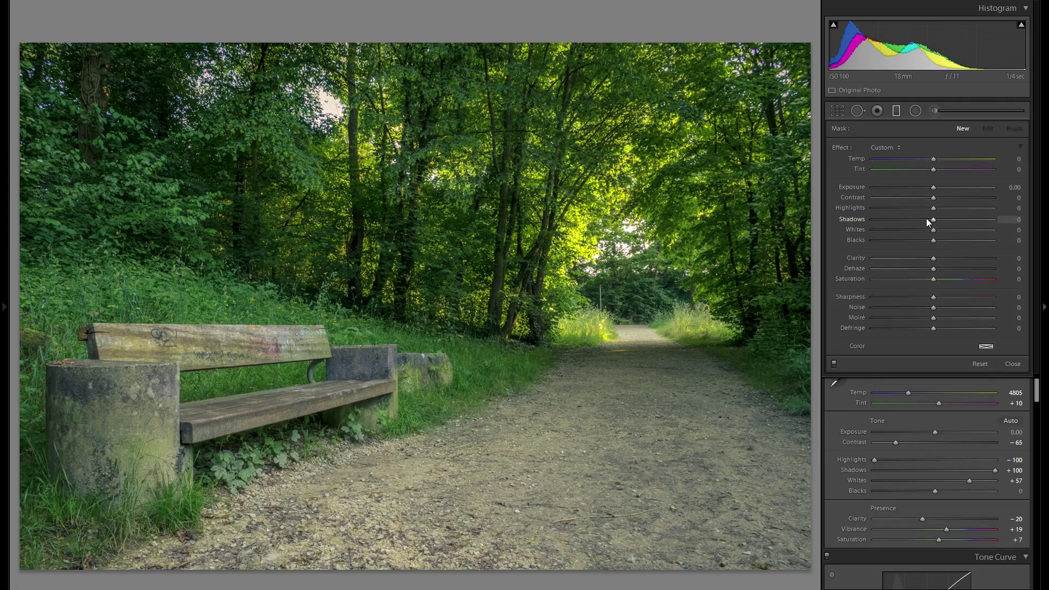
key("ctrl+z")
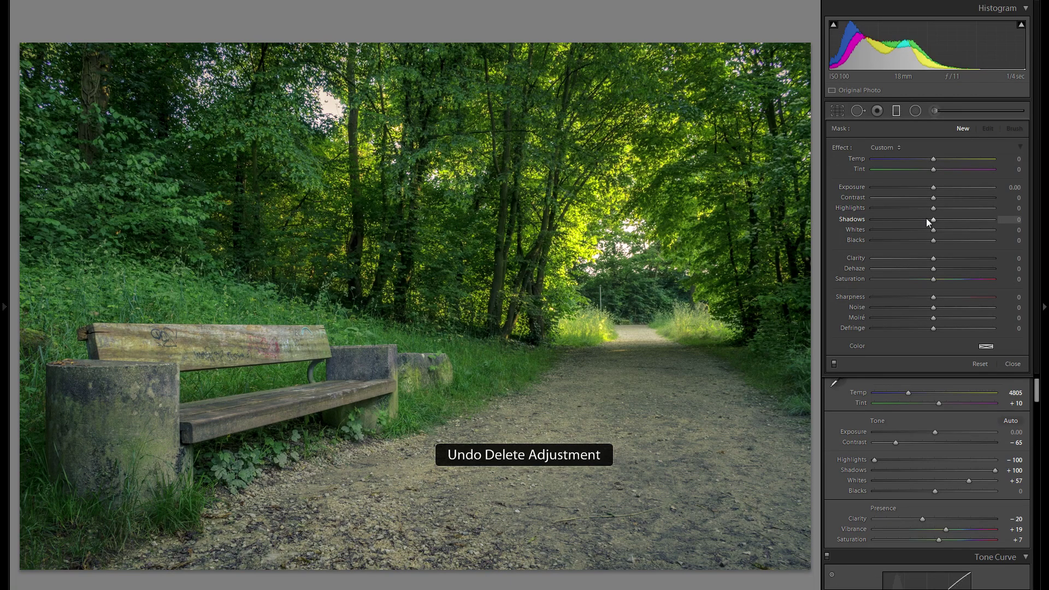
Add a graduated filter that darkens the treetops along the photo's upper edge, with Exposure at −0.23
left_click_drag(429, 145, 427, 200)
left_click_drag(937, 188, 933, 188)
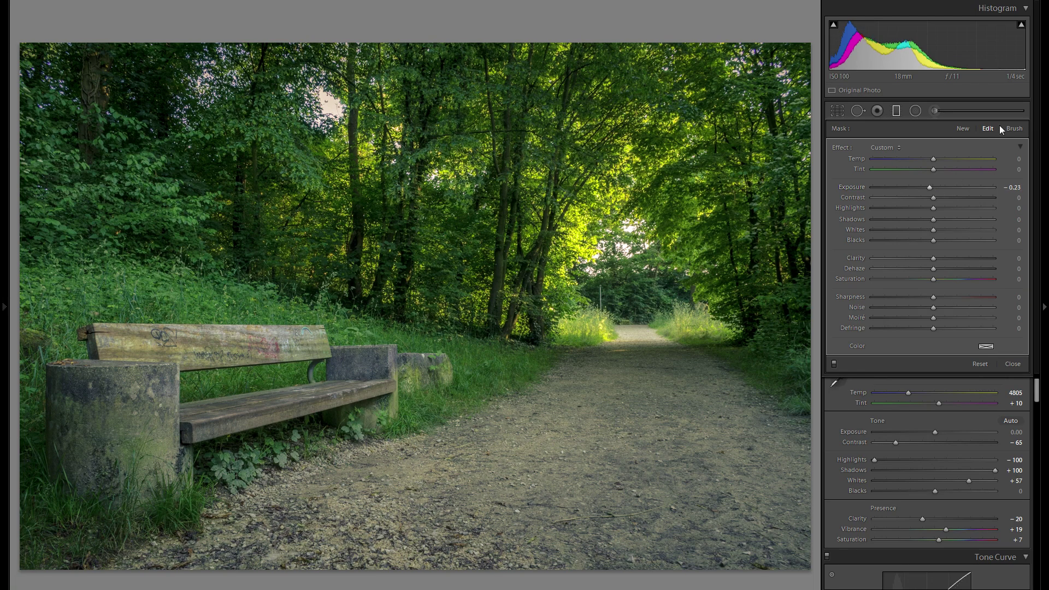
Add a diagonal graduated filter darkening the bench side of the photo, centre it on the tree trunks, and set its Exposure to −0.49
left_click(959, 129)
left_click_drag(281, 375, 563, 98)
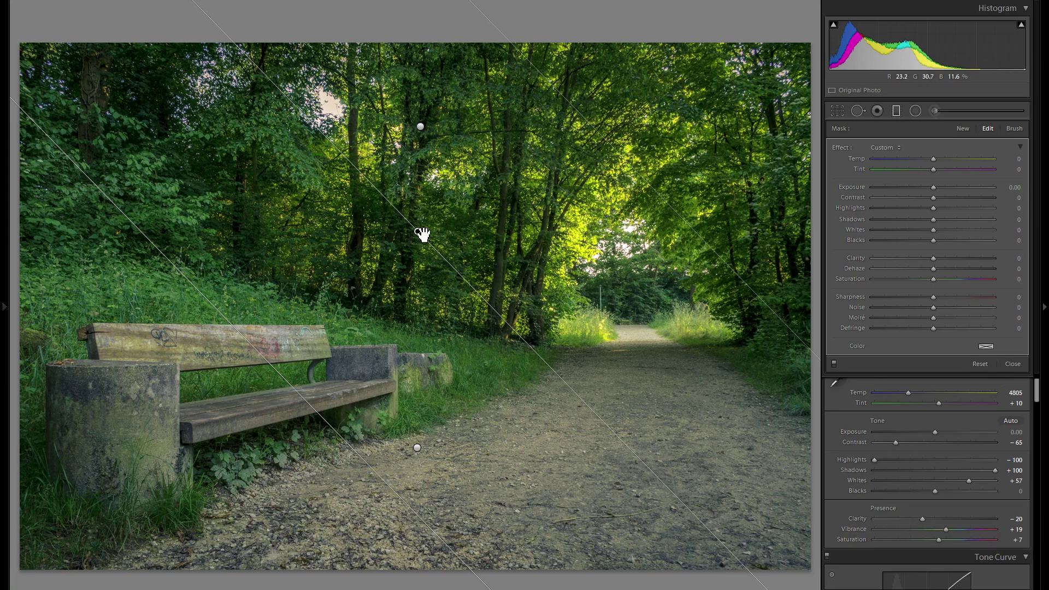
left_click_drag(422, 234, 384, 274)
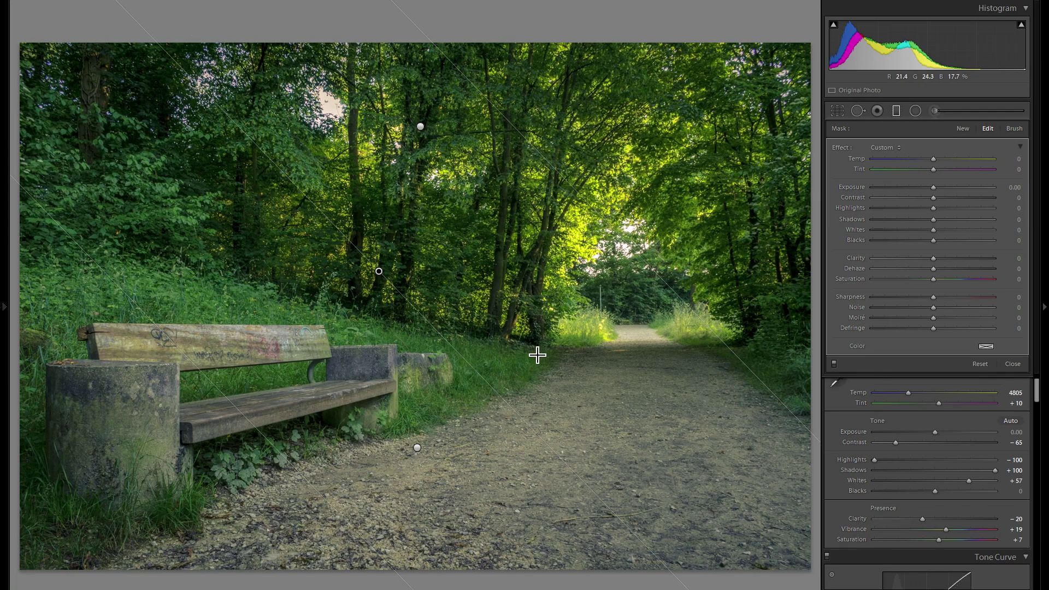
left_click_drag(380, 273, 386, 272)
left_click_drag(936, 188, 933, 188)
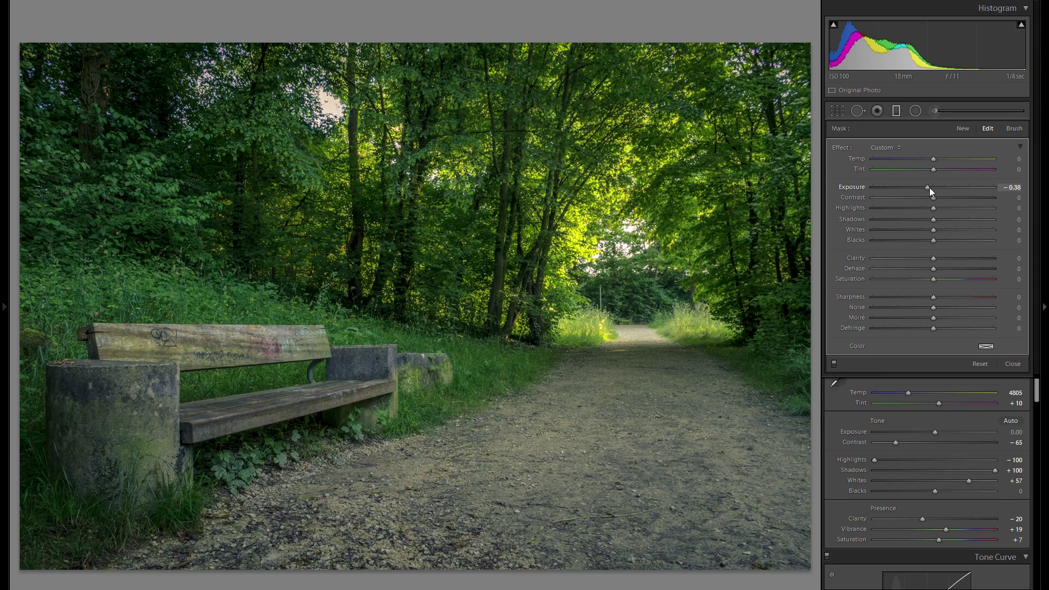
Add an opposing diagonal graduated filter that brightens the sunlit trees and far path, with its Exposure at 0.34
left_click(961, 128)
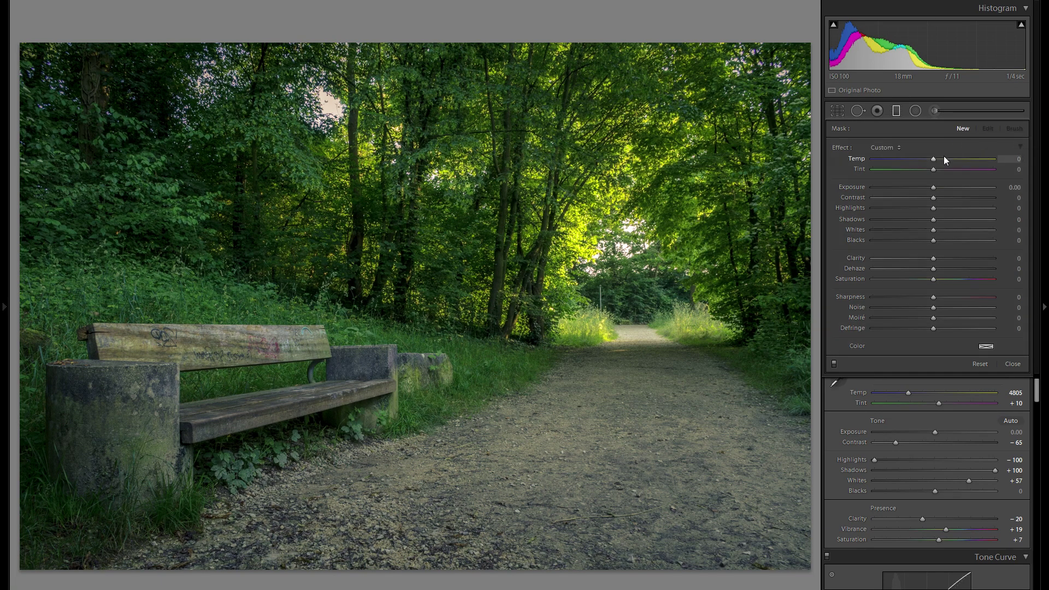
left_click_drag(554, 209, 317, 415)
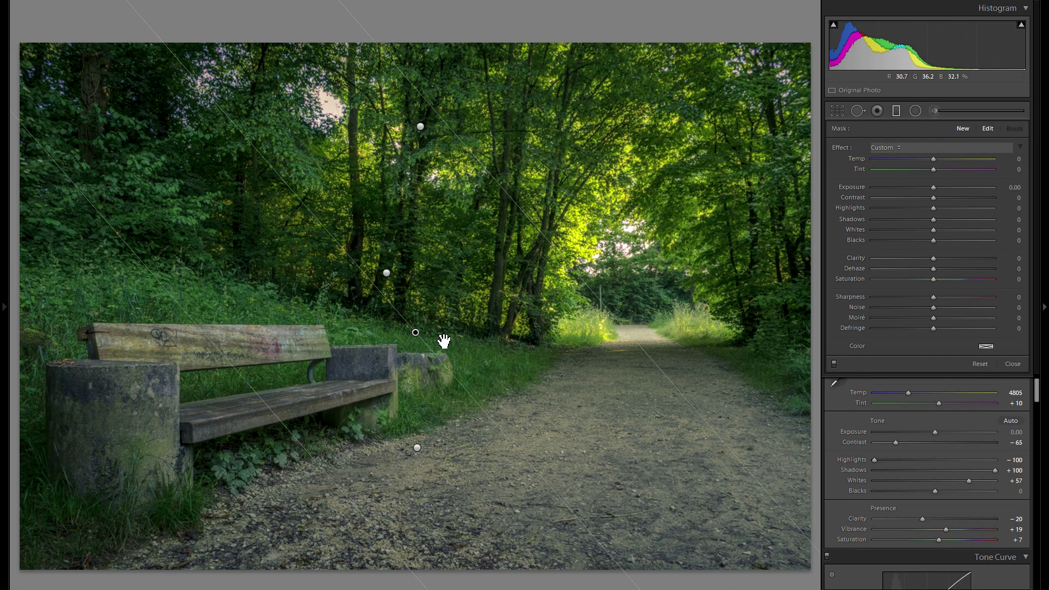
left_click(386, 273)
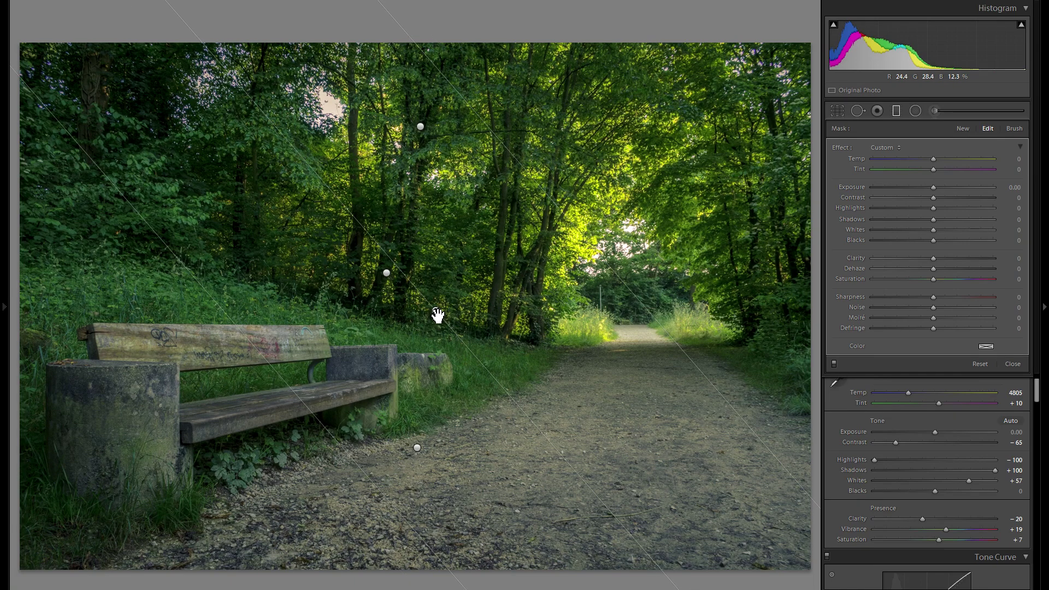
left_click(436, 311)
left_click(388, 273)
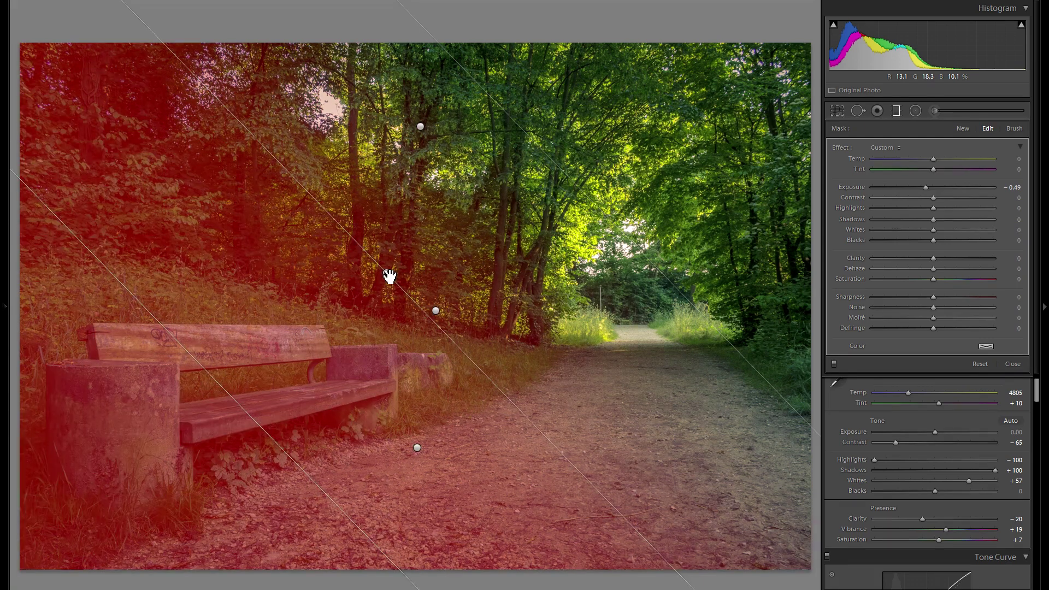
left_click(436, 311)
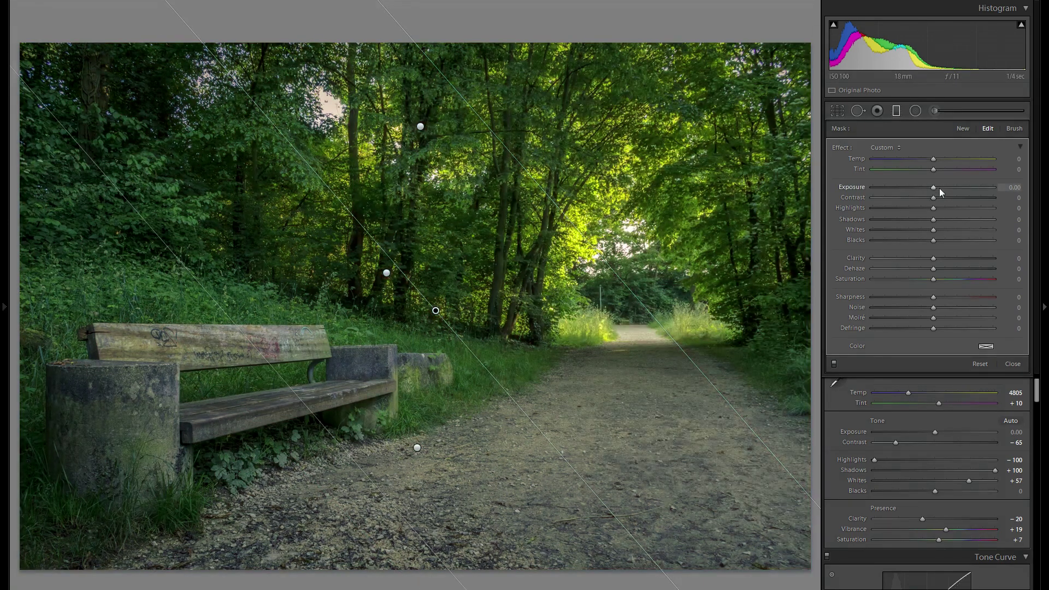
left_click_drag(933, 188, 934, 188)
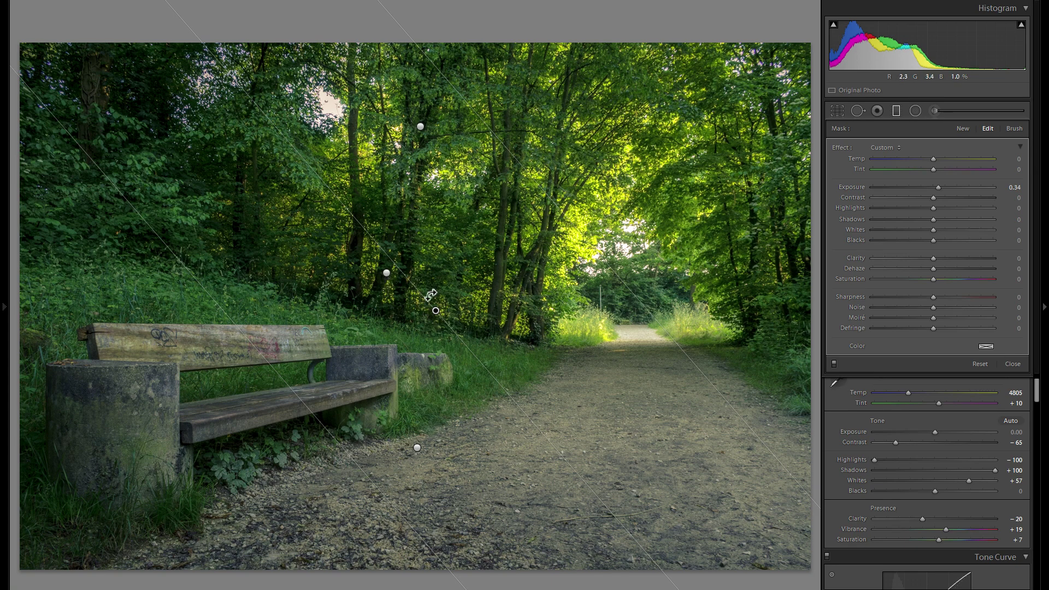
Delete the two diagonal graduated filters to judge their effect, and undo both deletions
right_click(437, 315)
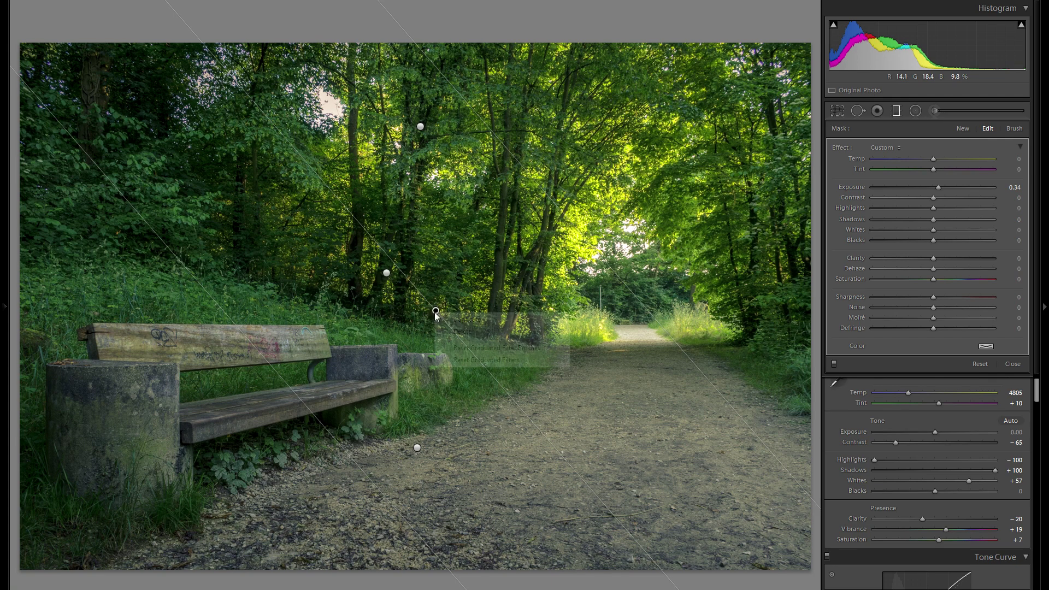
left_click(462, 332)
left_click(386, 272)
right_click(411, 297)
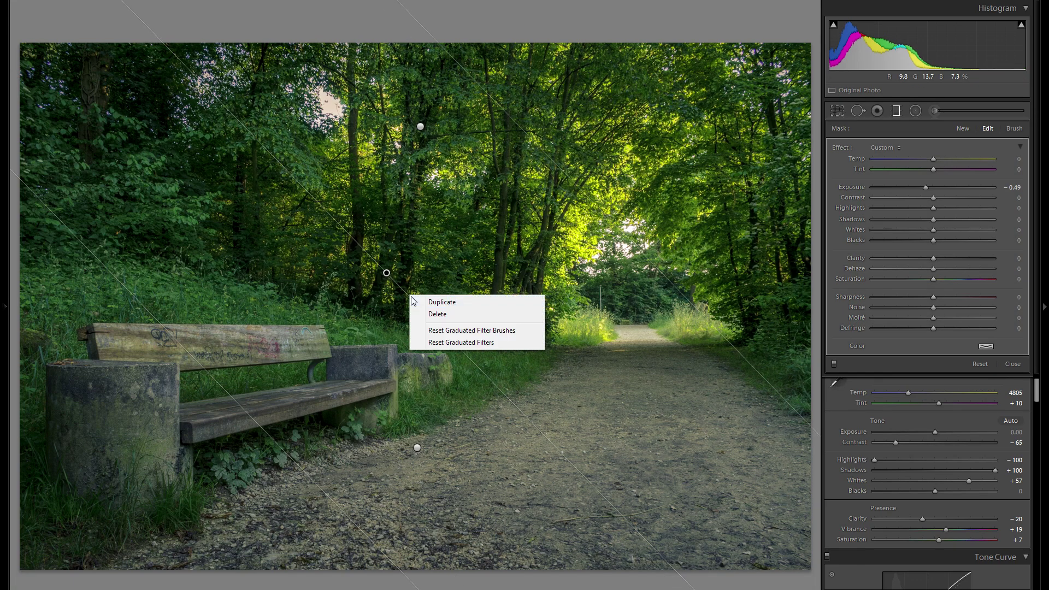
left_click(437, 314)
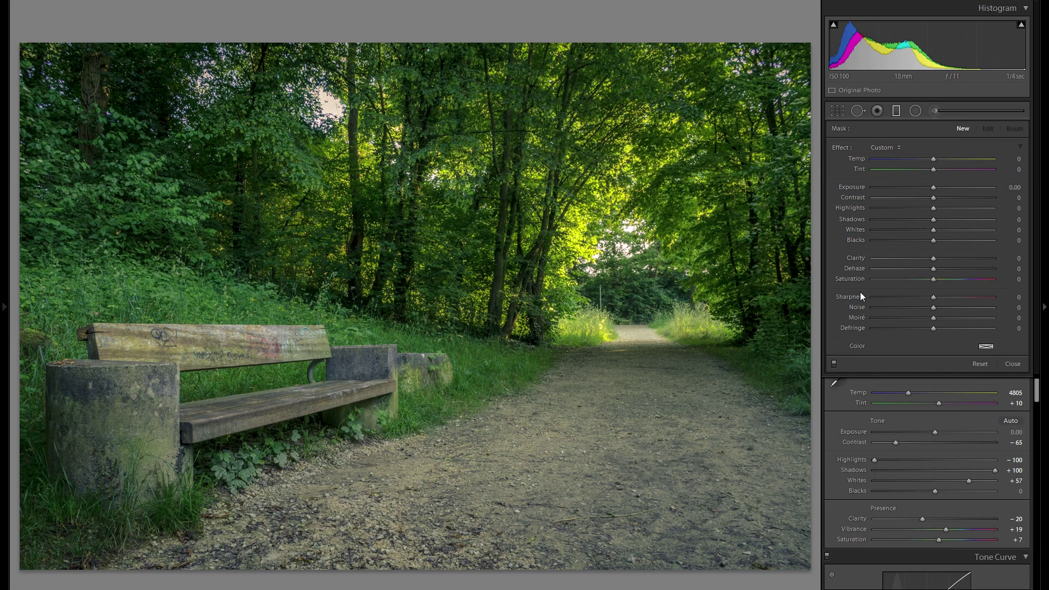
key("ctrl+z")
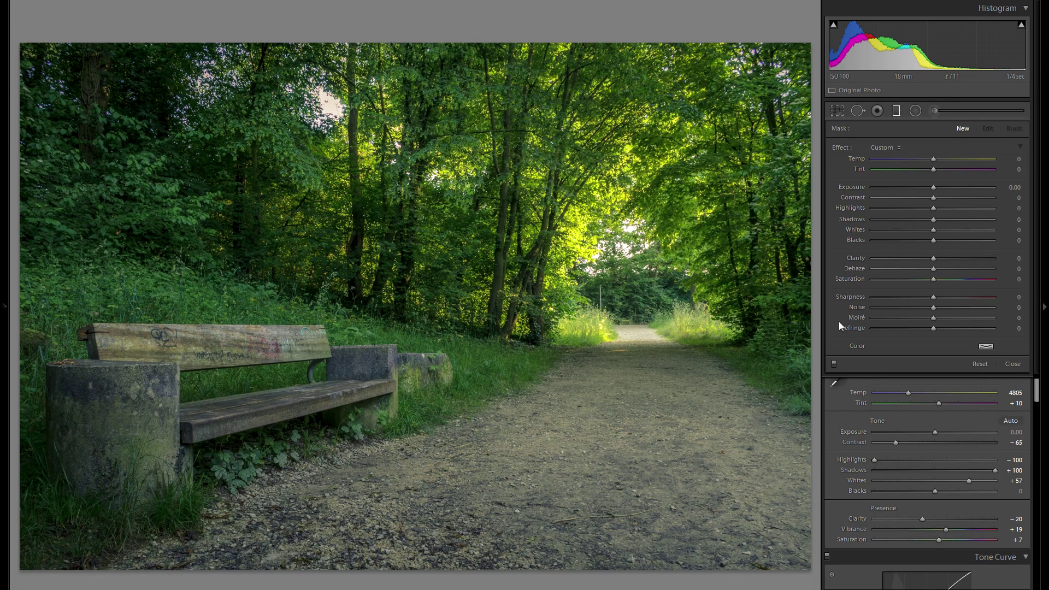
Compare the photo with and without the graduated filters, leaving them turned on
left_click(834, 363)
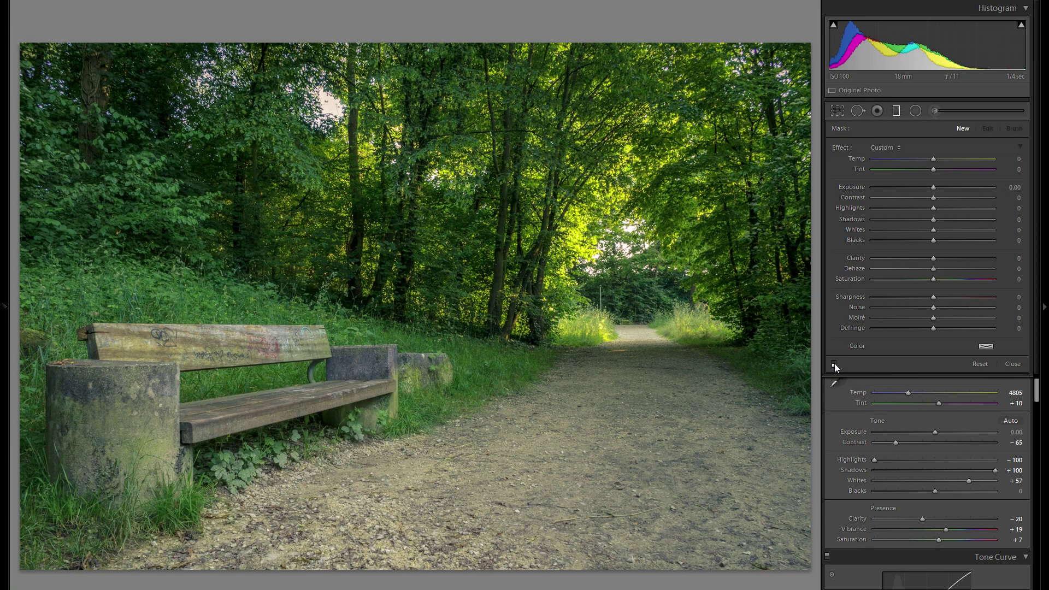
left_click(834, 362)
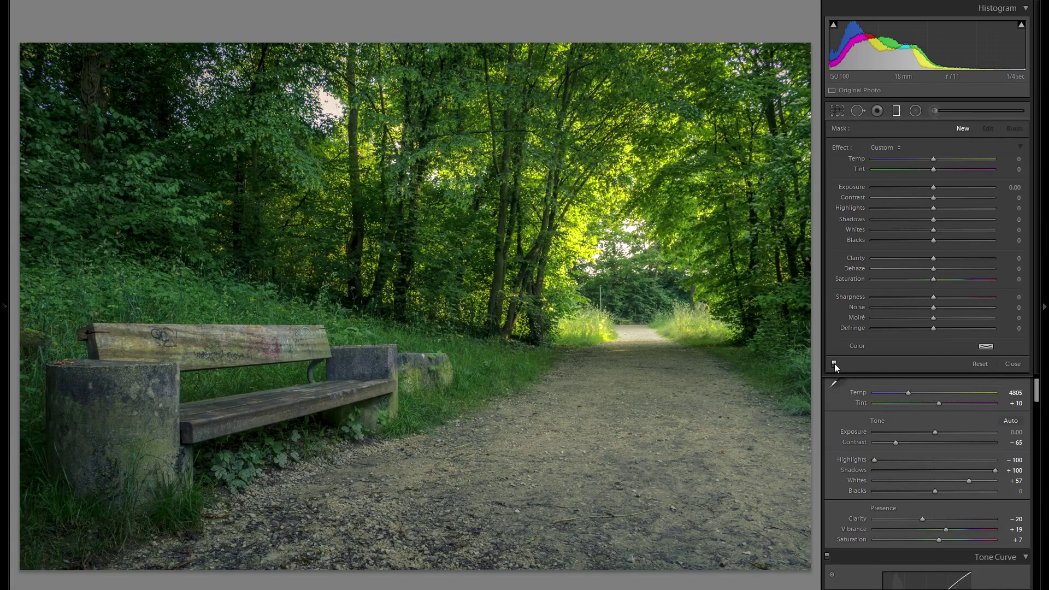
left_click(835, 362)
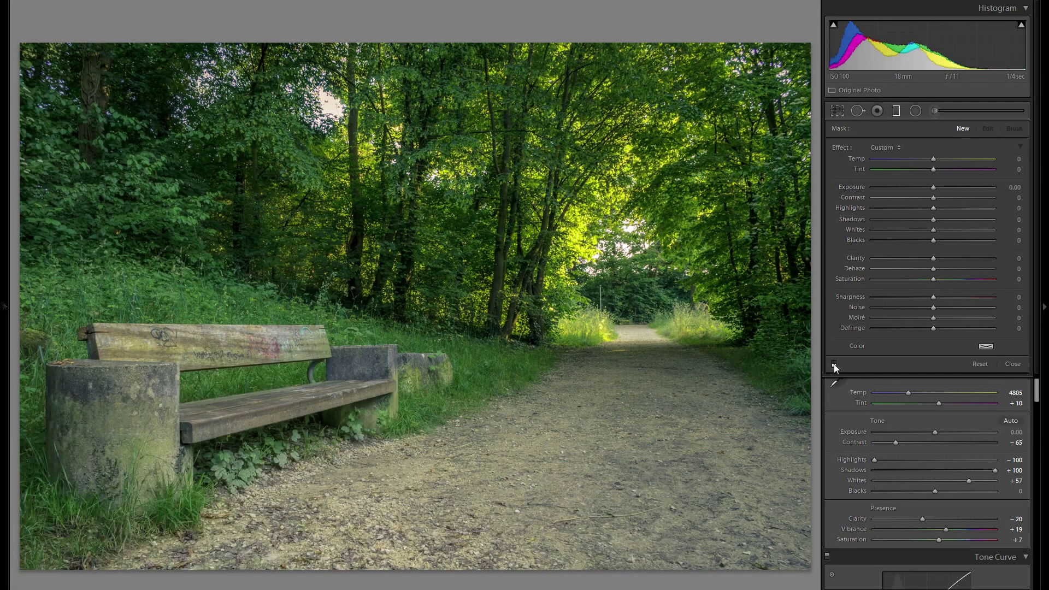
left_click(833, 363)
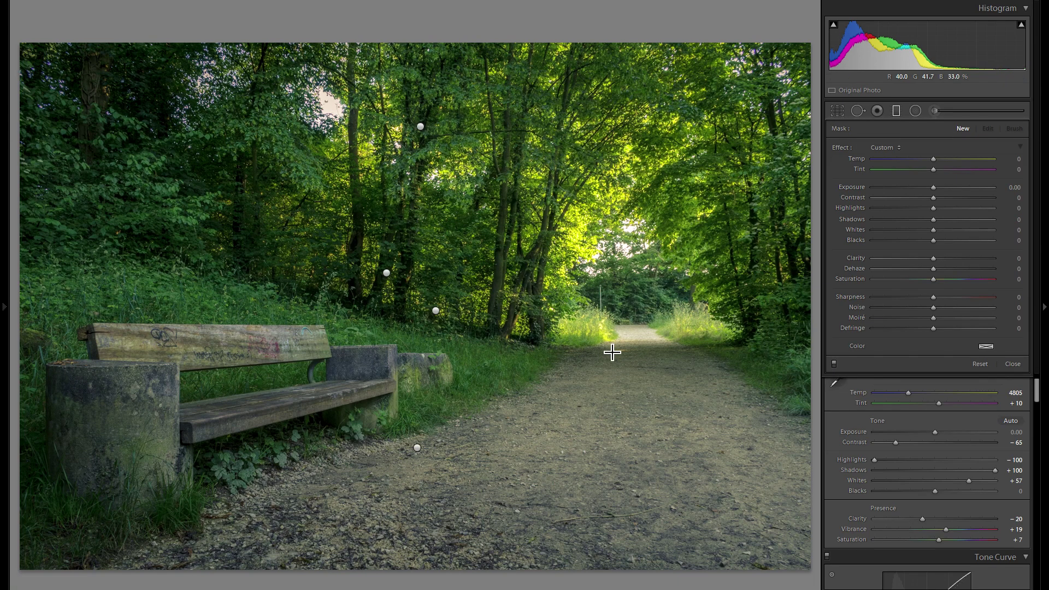
Paint a pale yellow tint with Hue 53 and Saturation 29% over the path using the adjustment brush, reducing the brush size to 13
left_click(934, 111)
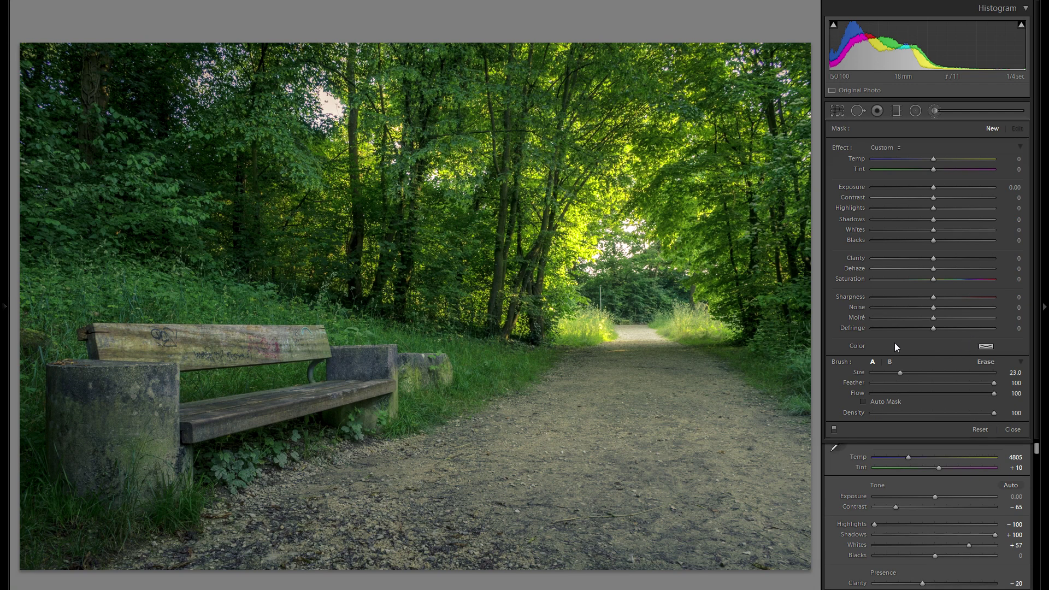
left_click(985, 346)
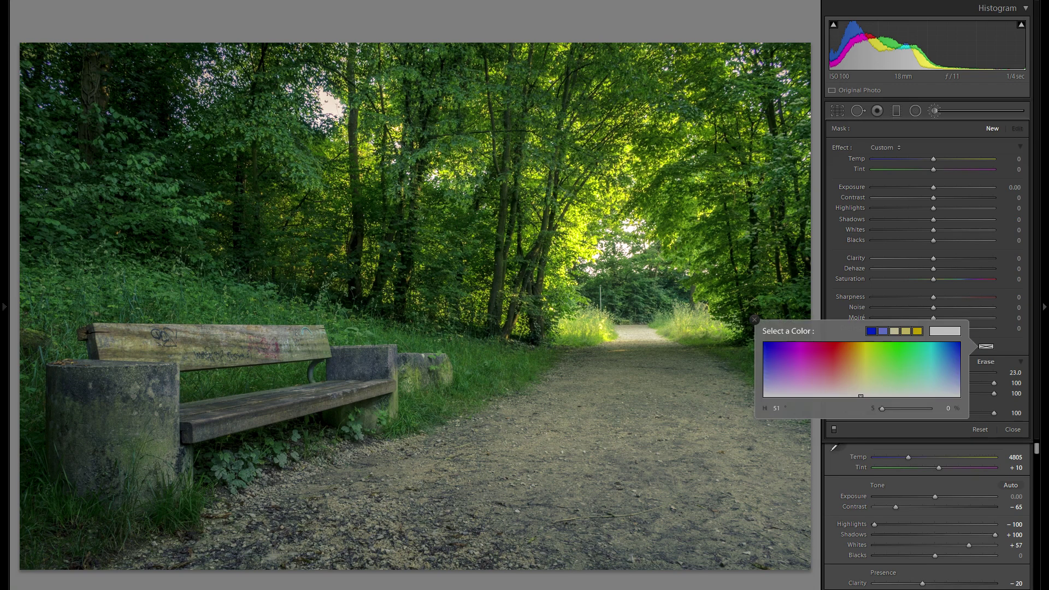
left_click_drag(861, 396, 862, 381)
left_click(754, 319)
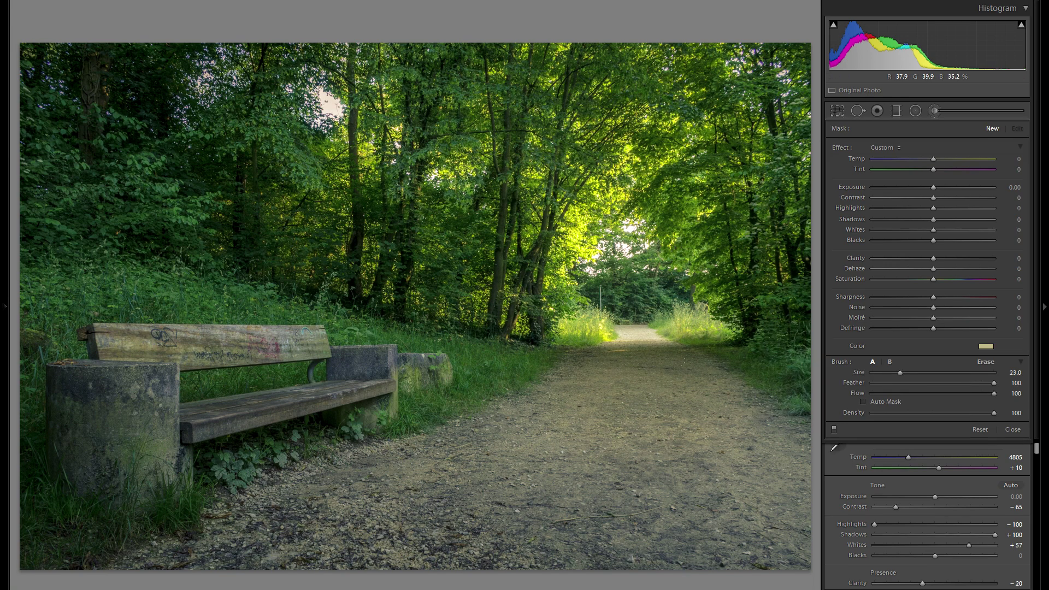
left_click(696, 423)
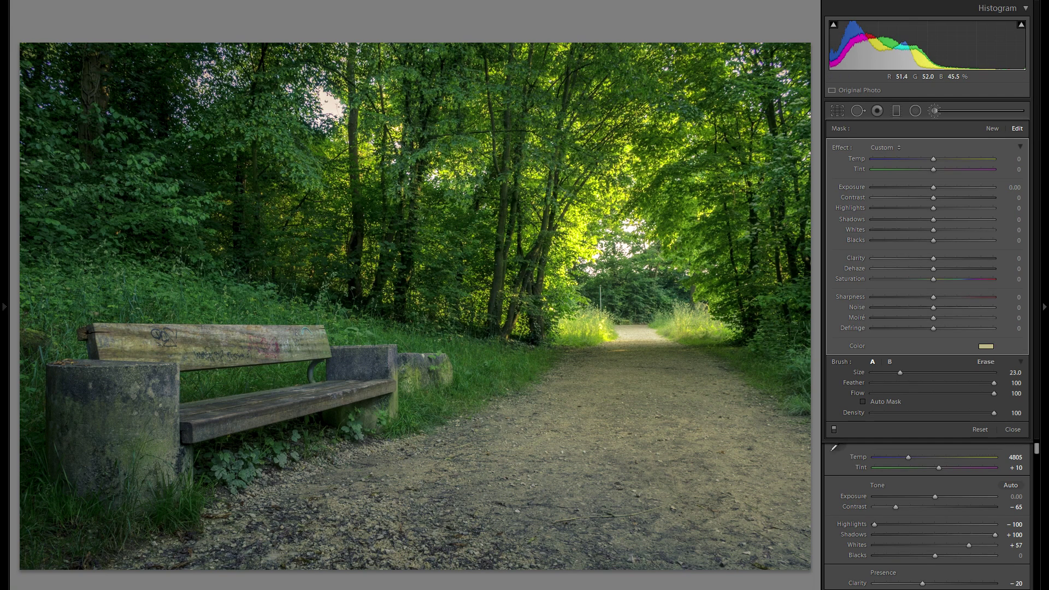
scroll(656, 402, "down", 5)
scroll(655, 402, "down", 1)
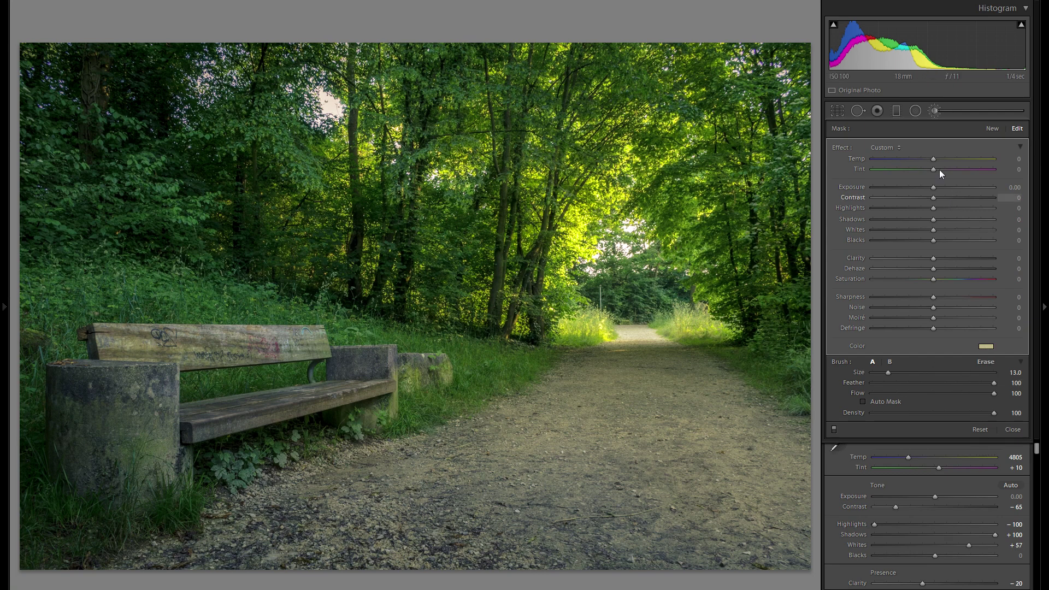
Start a new brush adjustment with no color tint and Exposure −0.52, and paint it along the right, left and lower edges of the photo
left_click(933, 111)
left_click(933, 110)
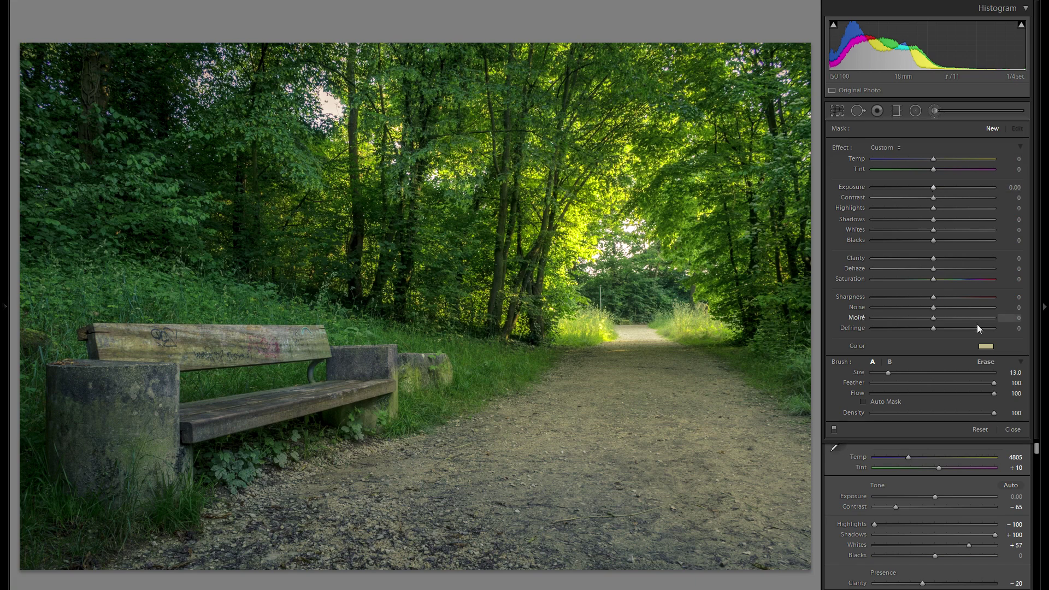
left_click(988, 348)
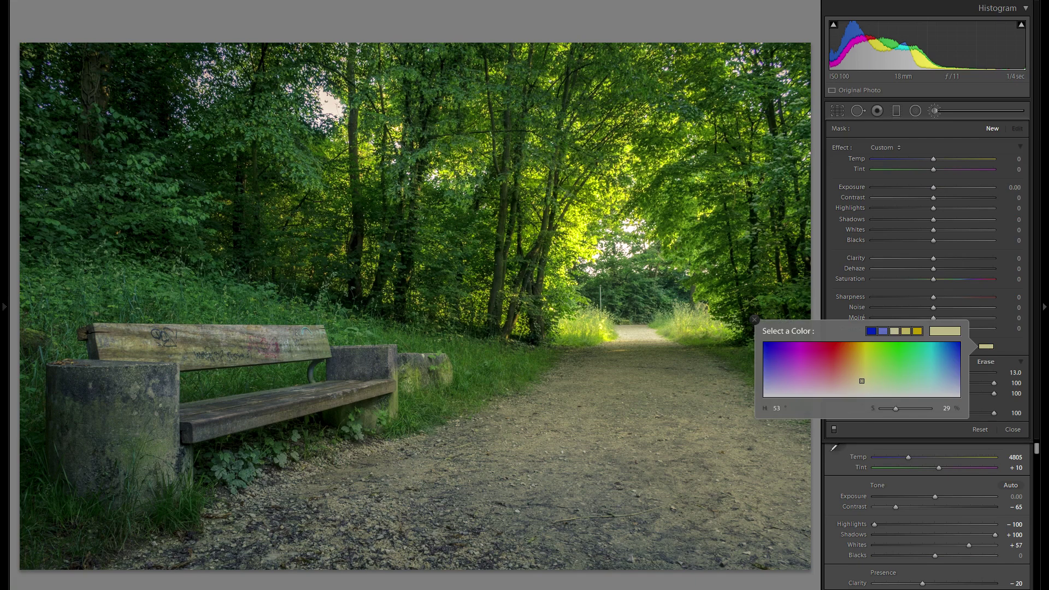
left_click(862, 396)
left_click_drag(933, 187, 926, 187)
left_click_drag(787, 69, 798, 236)
left_click_drag(33, 188, 28, 494)
mouse_move(39, 547)
left_mouse_down()
mouse_move(114, 563)
mouse_move(525, 560)
left_mouse_up()
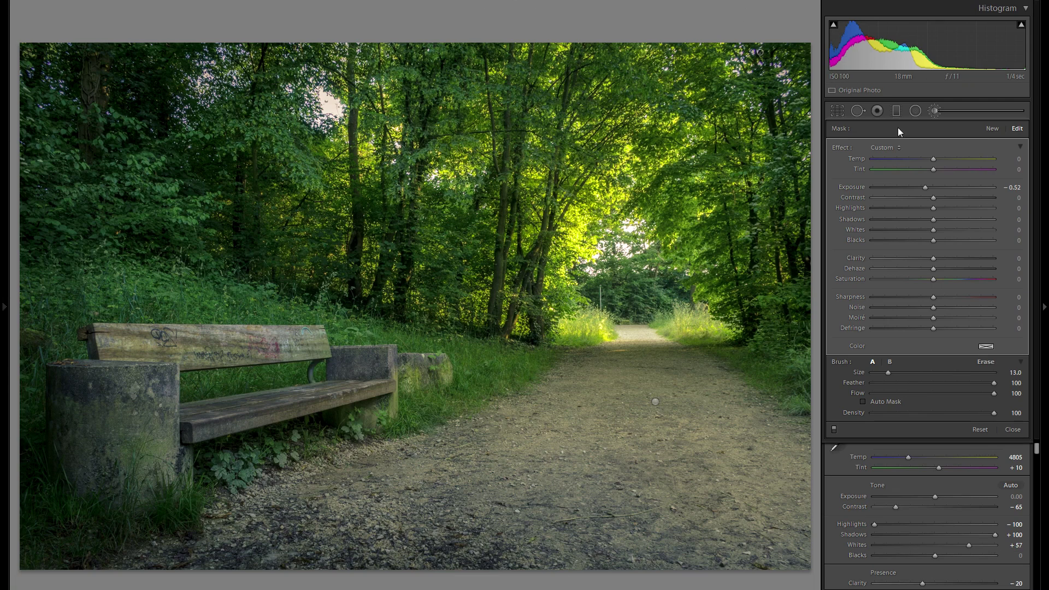
Compare the photo with and without the brush adjustments, leave them turned on, and close the adjustment brush
left_click(835, 429)
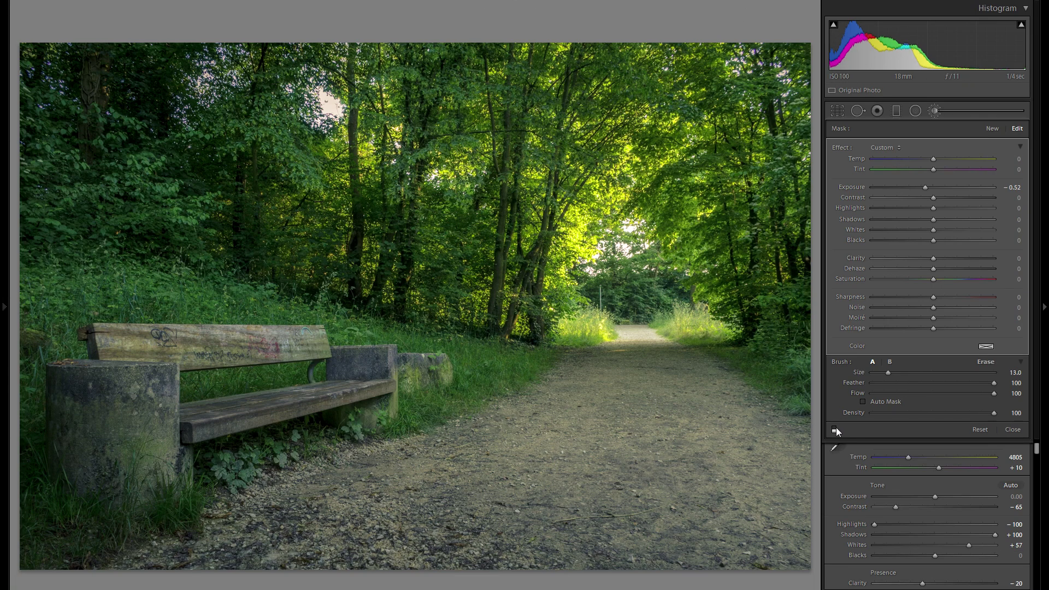
left_click(835, 430)
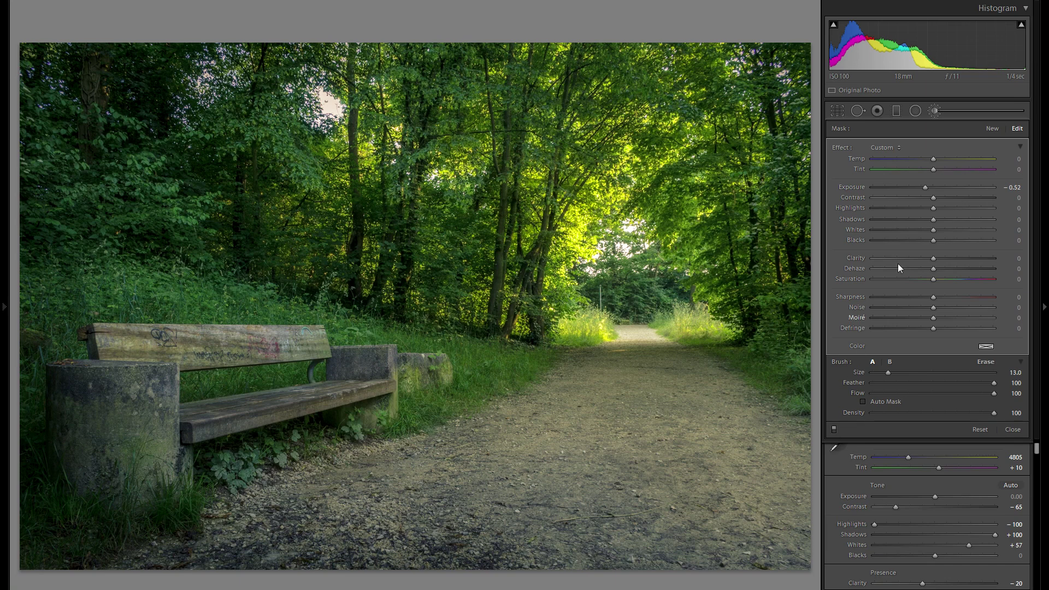
left_click(935, 112)
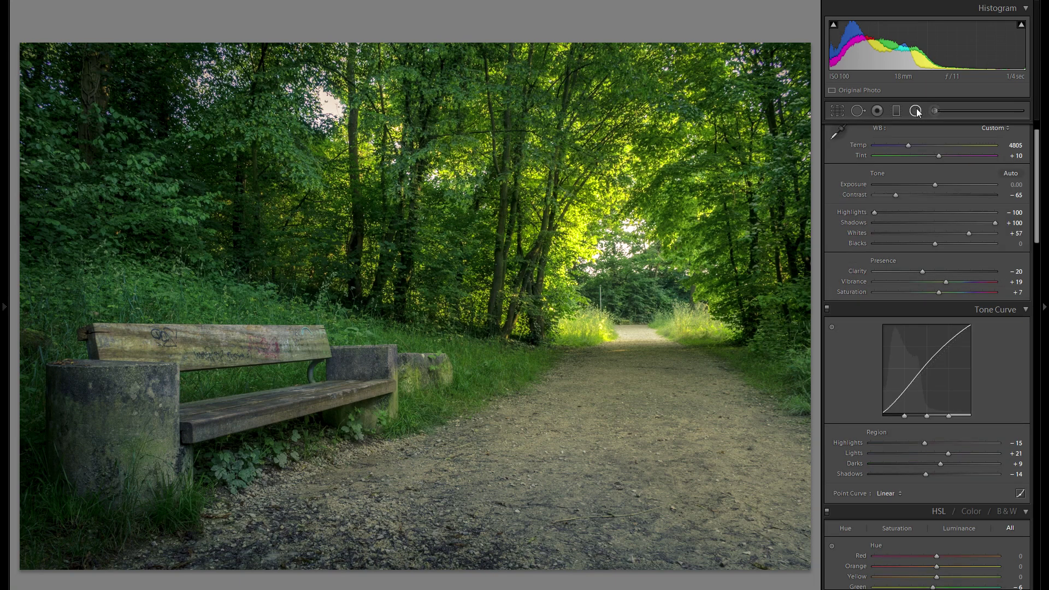
Compare the photo with and without the graduated filters once more, leaving them turned on
left_click(916, 110)
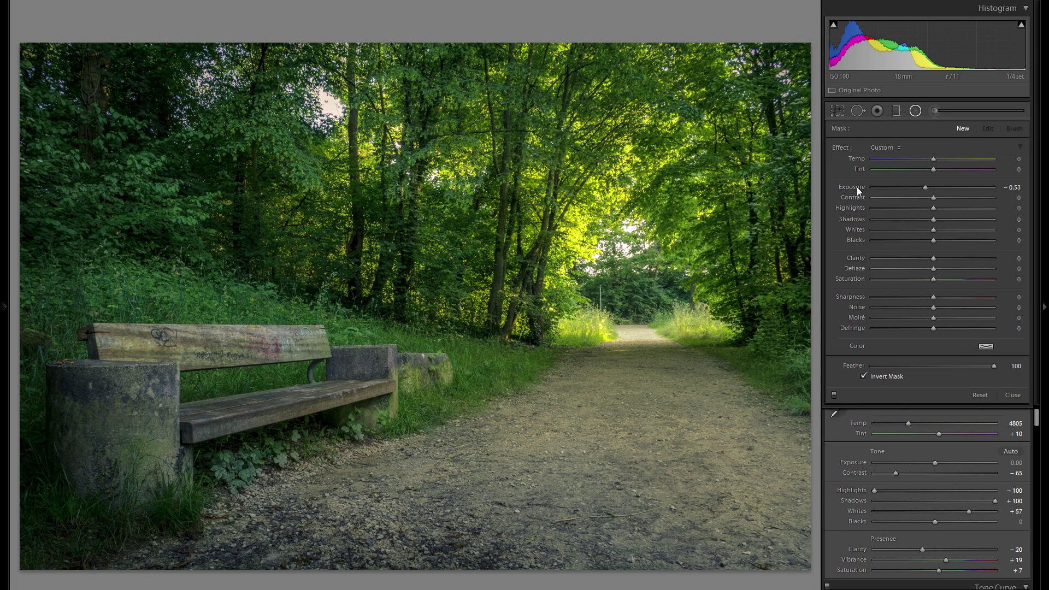
left_click(895, 112)
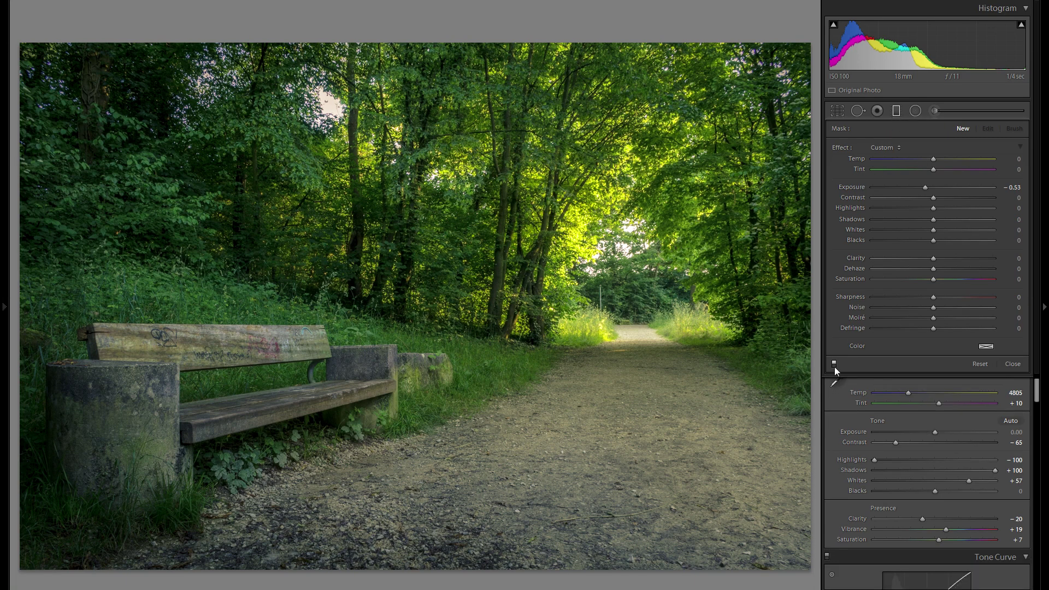
left_click(834, 365)
left_click(834, 365)
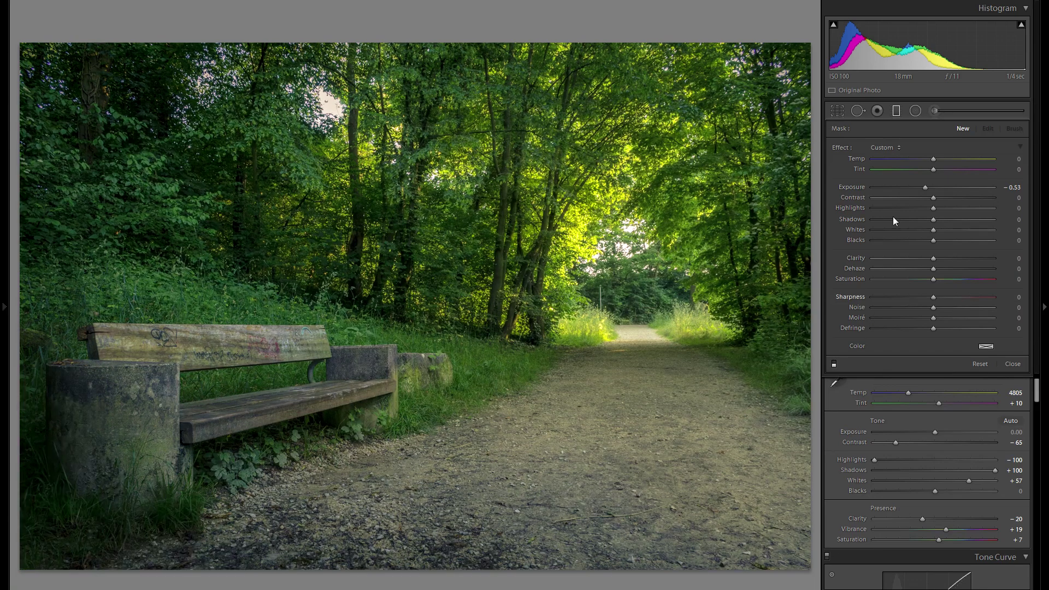
Prepare a new inverted radial filter with Exposure 0.27, Whites 23 and a pale yellow tint
left_click(920, 115)
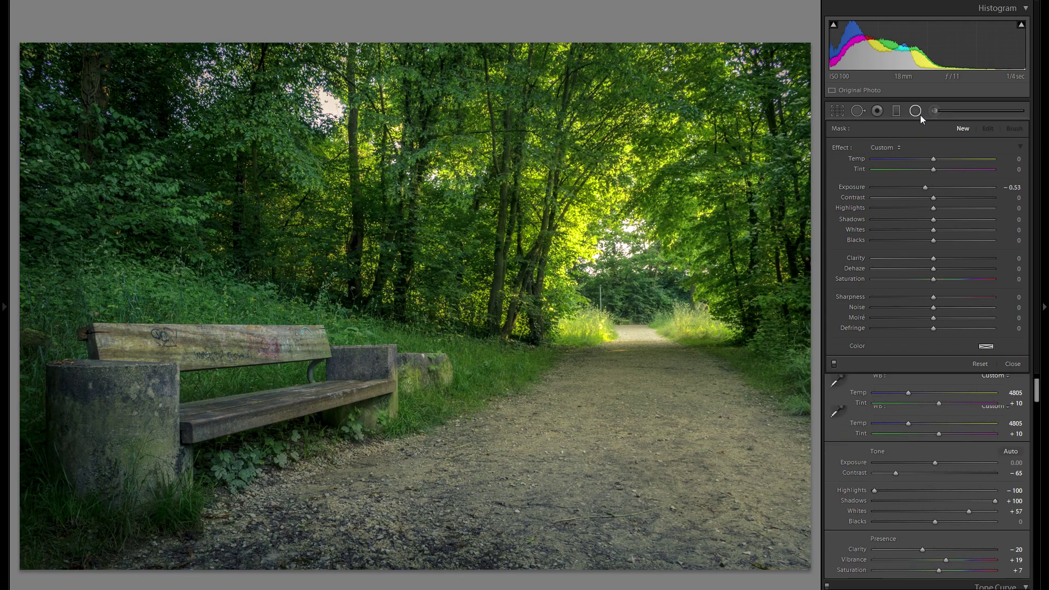
double_click(853, 188)
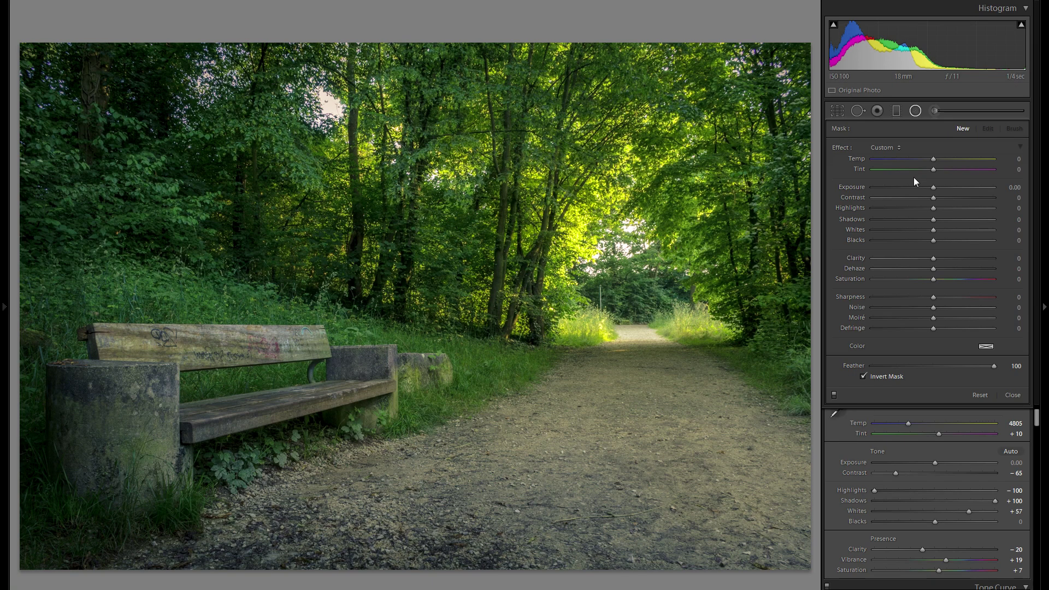
left_click_drag(933, 187, 937, 186)
left_click_drag(933, 229, 947, 231)
left_click(986, 346)
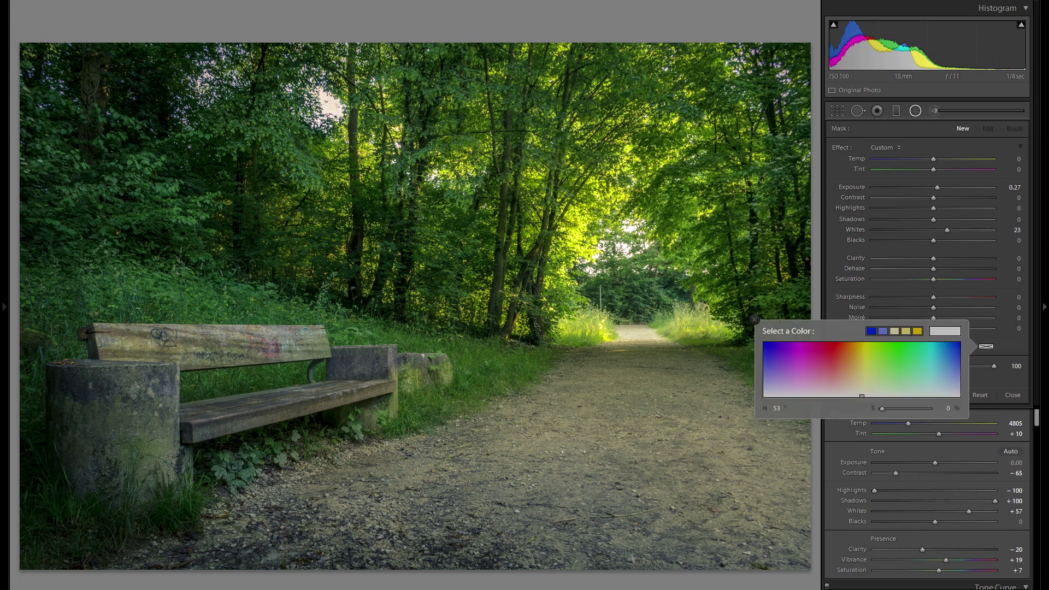
left_click_drag(861, 396, 861, 381)
left_click(754, 319)
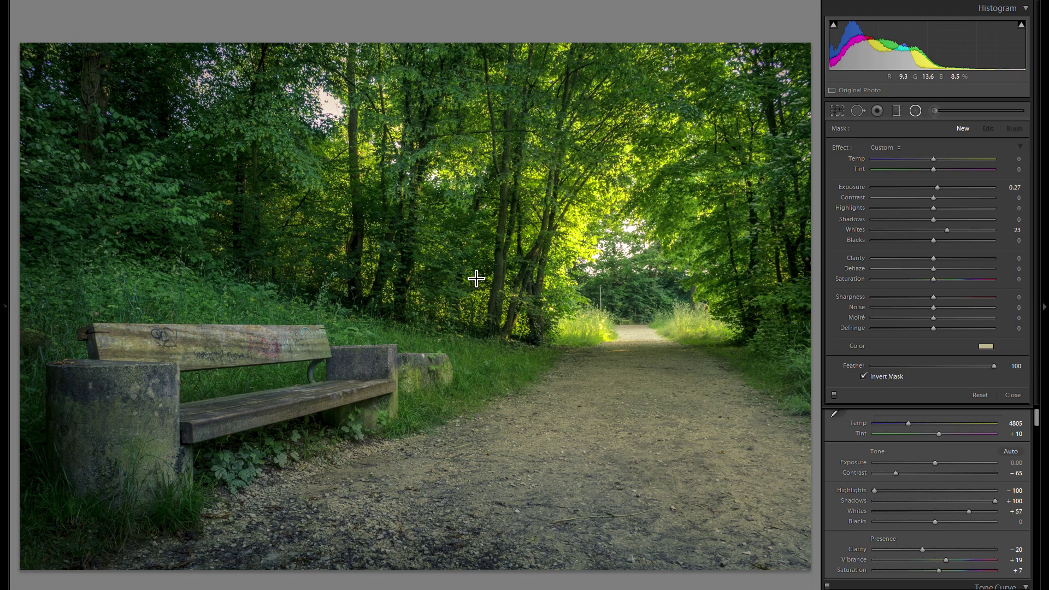
Draw a wide, flat radial filter over the grass behind the bench and set Exposure to 0.45, Contrast to 33 and Whites to 50
left_click_drag(381, 170, 546, 300)
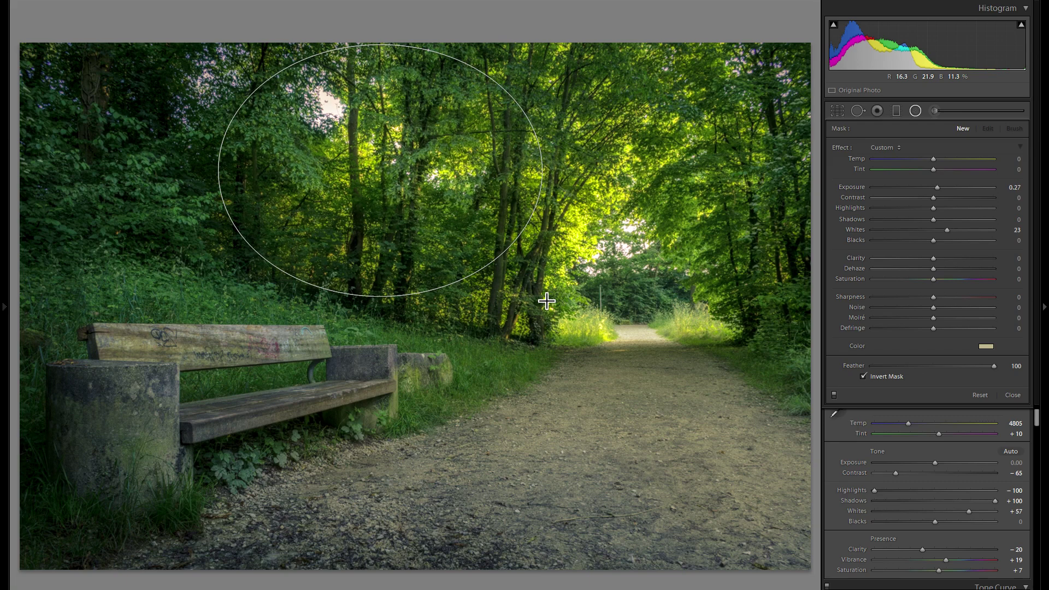
left_click_drag(393, 171, 404, 179)
left_click_drag(601, 290, 509, 247)
left_click_drag(519, 256, 520, 260)
left_click_drag(507, 163, 523, 187)
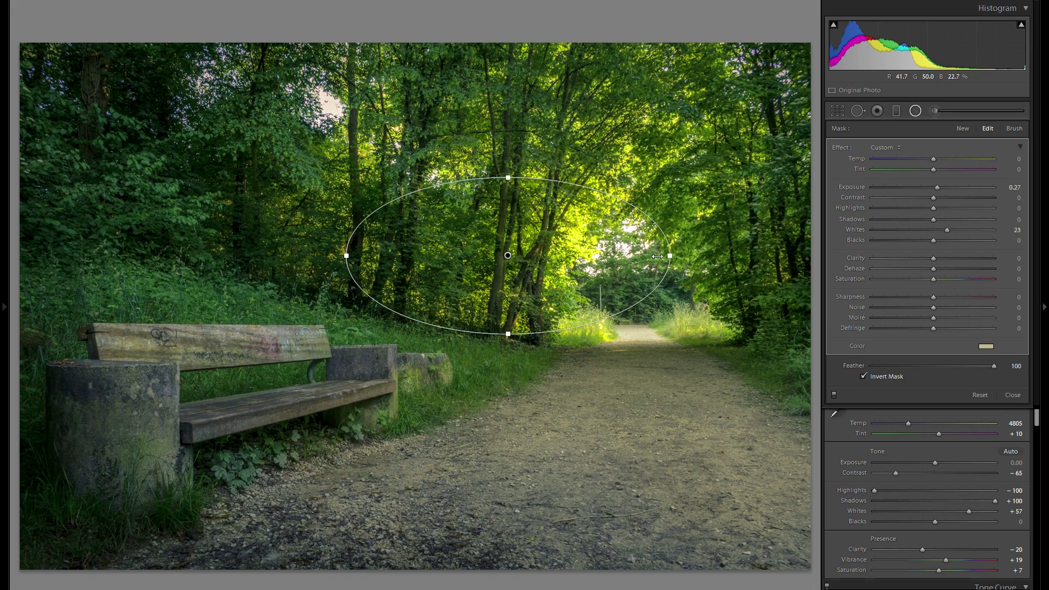
left_click_drag(552, 255, 186, 301)
left_click_drag(282, 302, 377, 302)
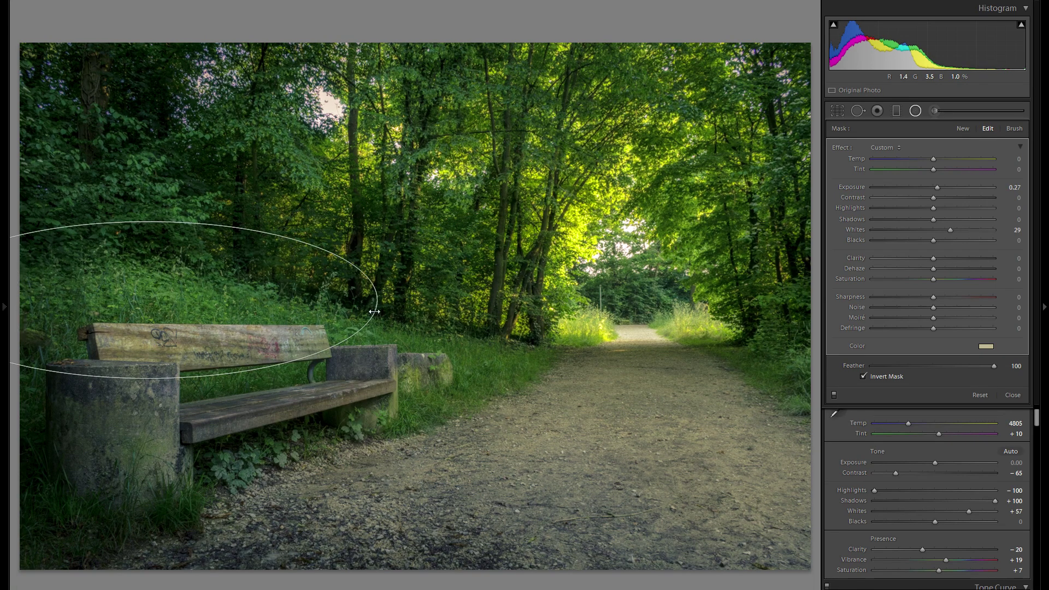
left_click(962, 230)
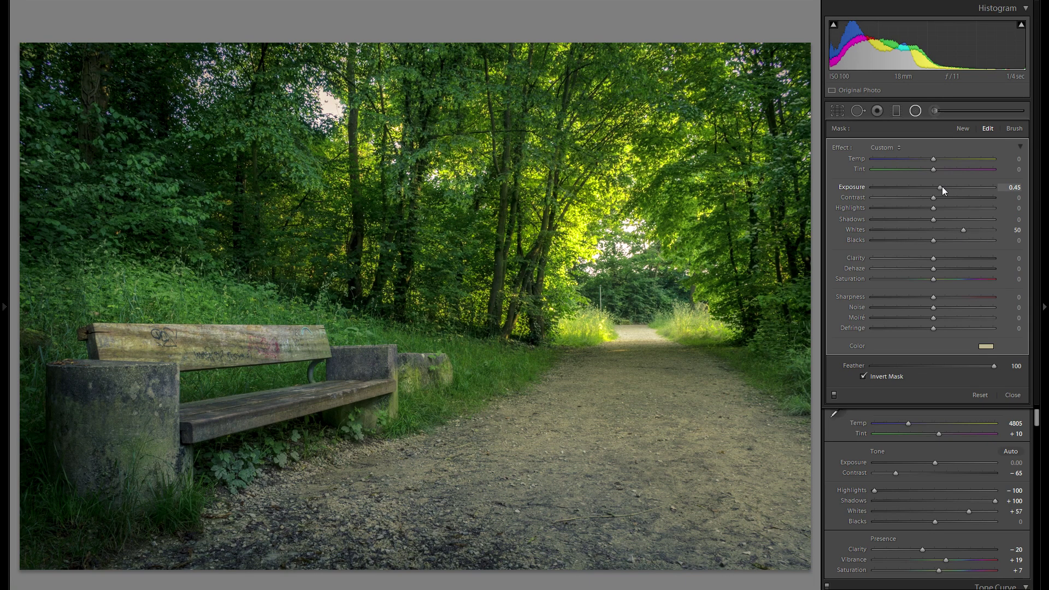
left_click(953, 198)
Duplicate the radial filter and place the copy over the grass verge and tree trunks left of the path's far end
right_click(213, 286)
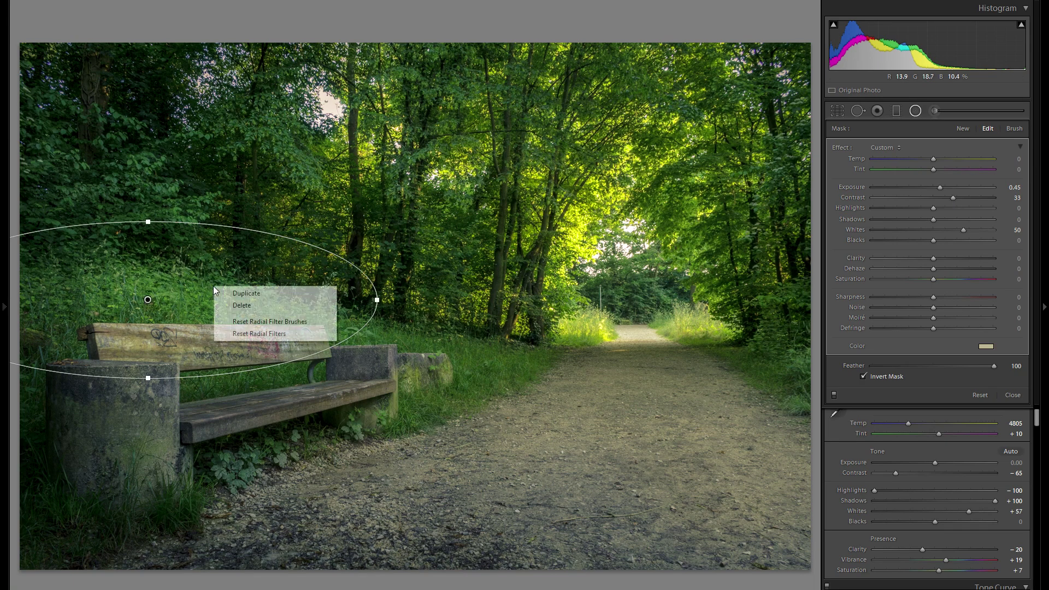
left_click(201, 309)
left_click_drag(209, 307, 561, 333)
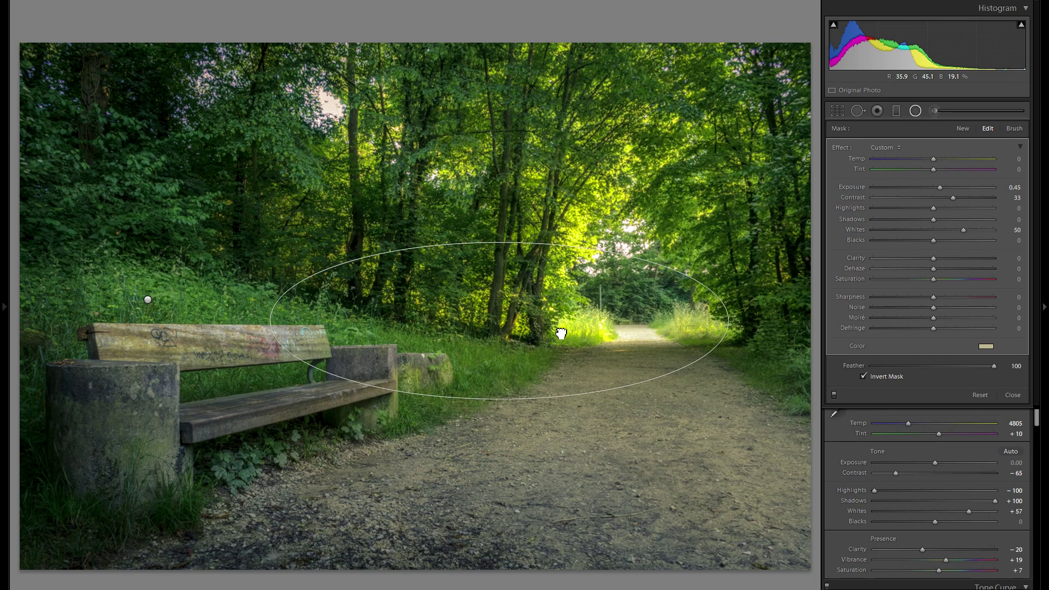
Duplicate the filter over the path's bright far end, enlarge it, reset its Whites and Contrast, and set Exposure to 0.34
right_click(561, 332)
left_click(523, 366)
left_click_drag(693, 227, 704, 224)
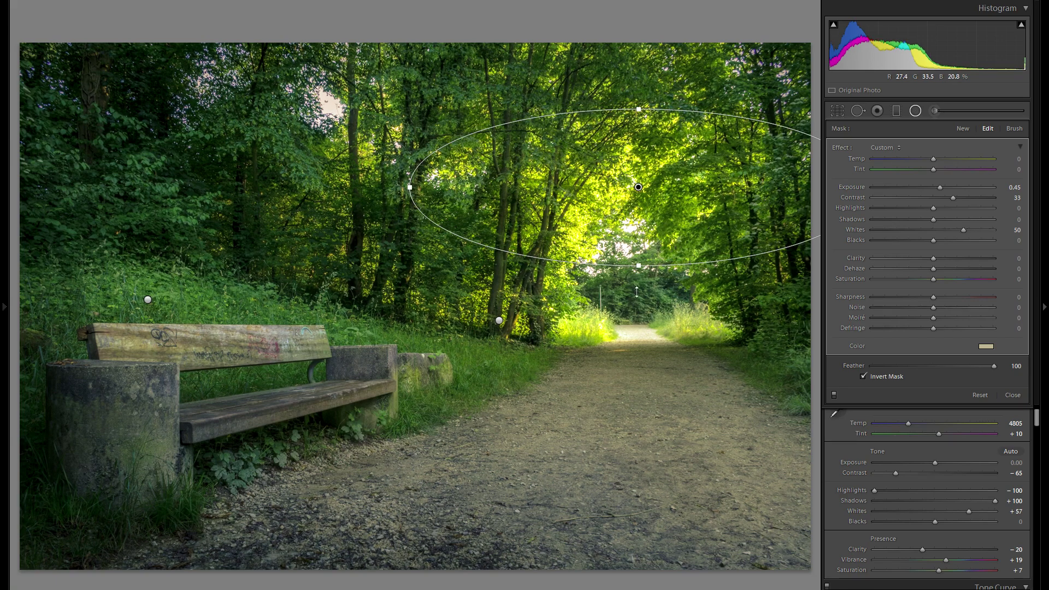
left_click_drag(639, 266, 628, 295)
left_click_drag(623, 361, 624, 395)
double_click(851, 231)
double_click(854, 200)
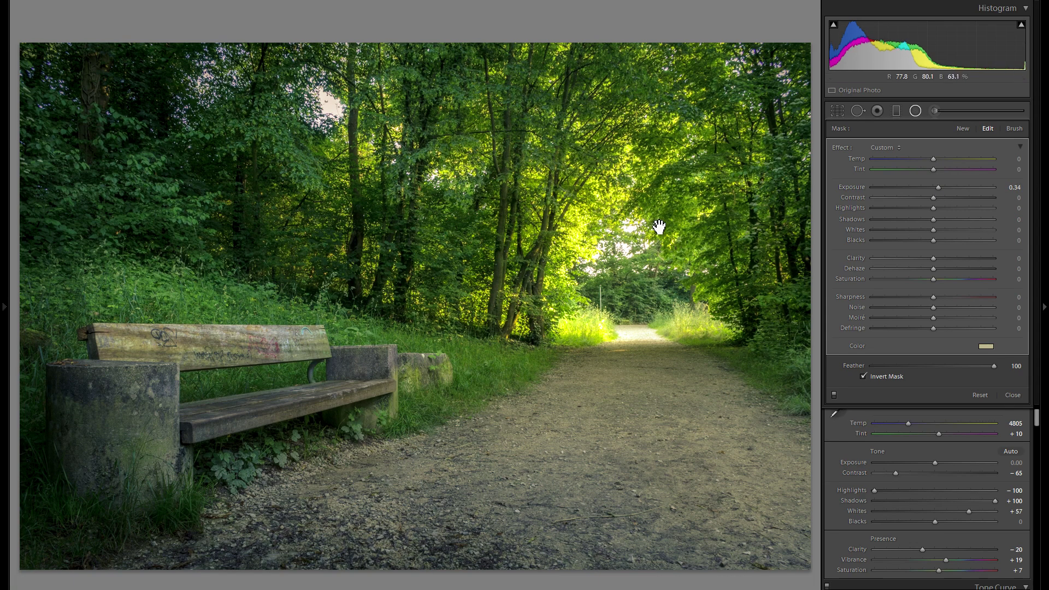
left_click_drag(662, 214, 671, 273)
Duplicate the filter, shrink the copy over the trees above the bench, and set Exposure to 0.49, Contrast to 28 and Whites to 56
right_click(618, 307)
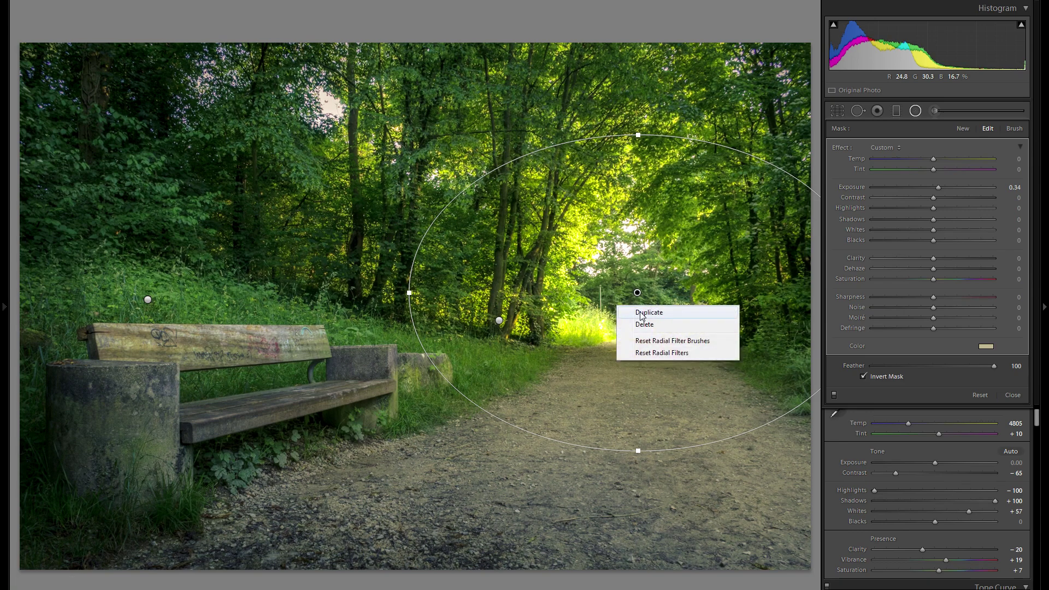
left_click(642, 315)
left_click_drag(634, 282, 352, 227)
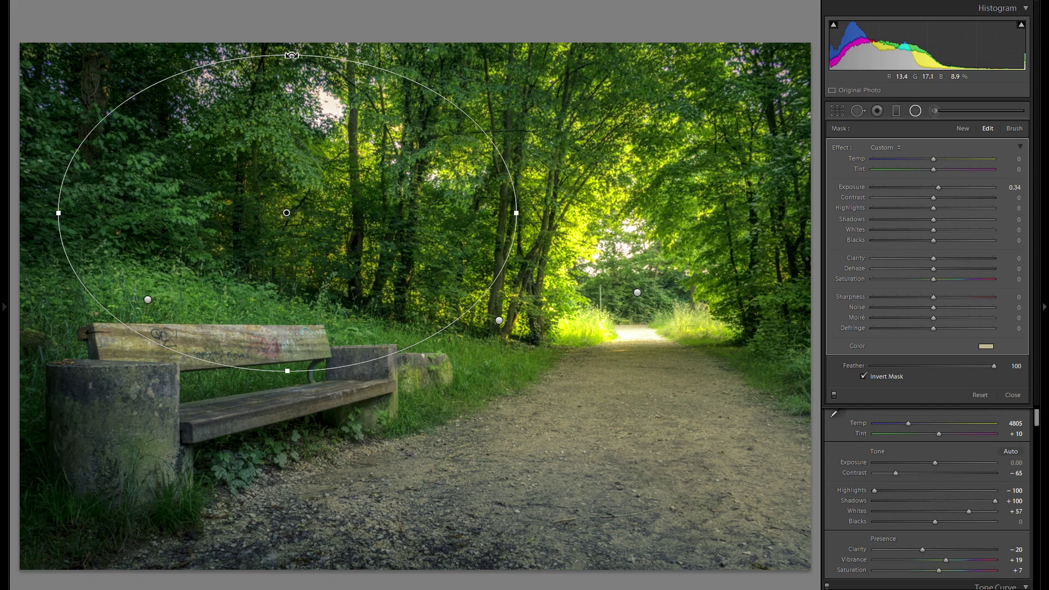
left_click_drag(293, 116, 303, 140)
left_click_drag(418, 219, 415, 213)
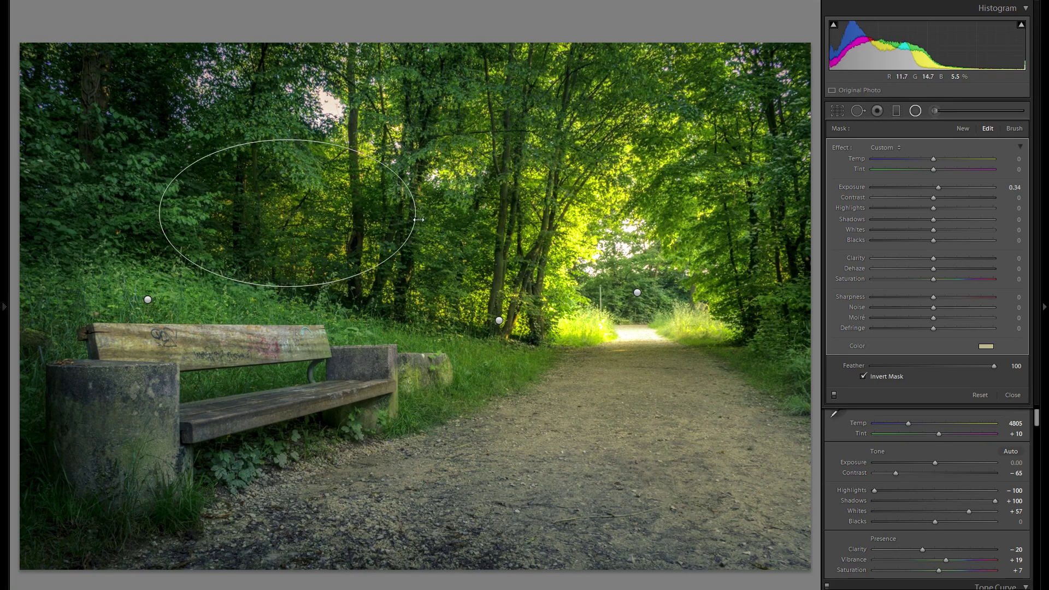
left_click_drag(312, 161, 319, 118)
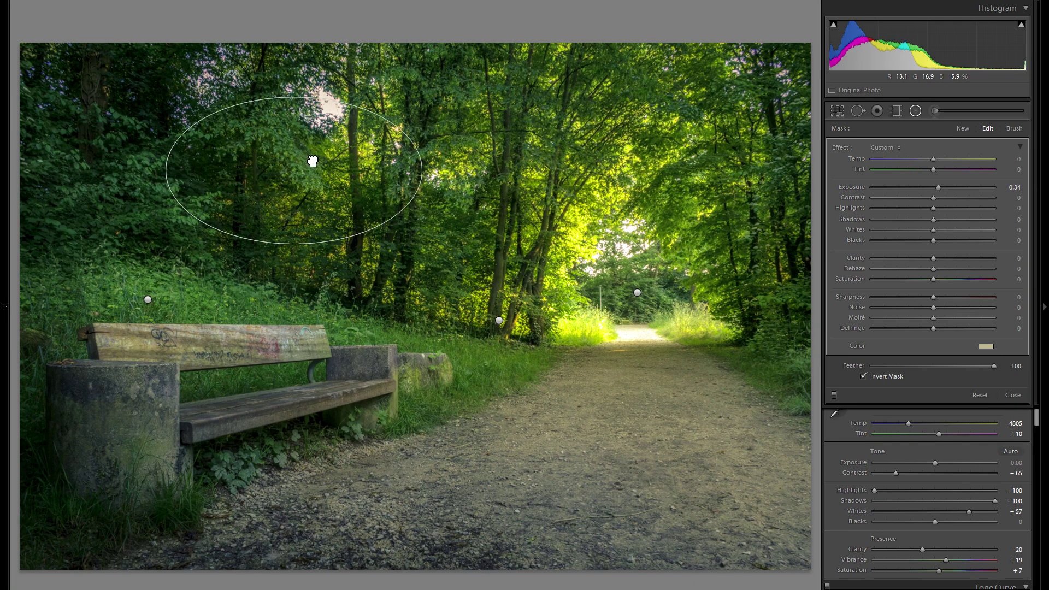
left_click(968, 231)
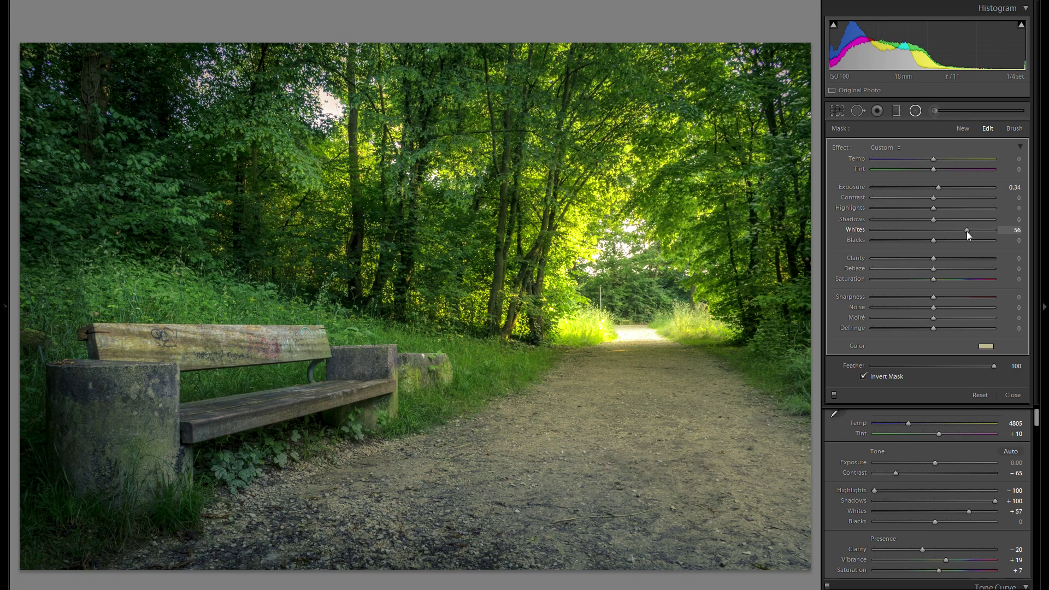
left_click(950, 198)
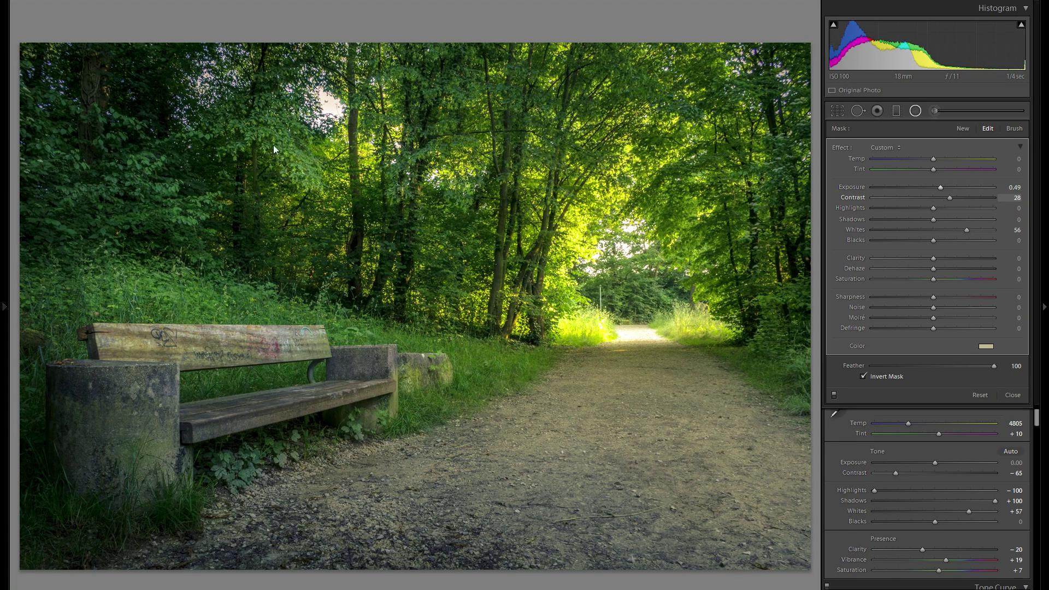
Duplicate the filter onto the dark bushes at the photo's left edge and set its tint to Hue 50 and Saturation 37%
right_click(298, 153)
left_click(315, 160)
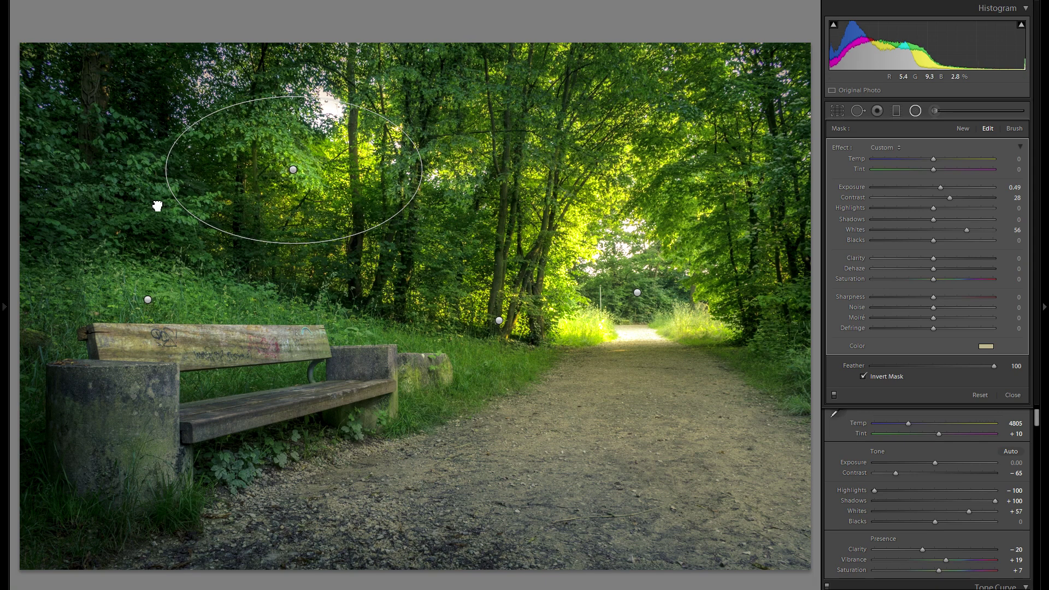
left_click_drag(158, 205, 159, 206)
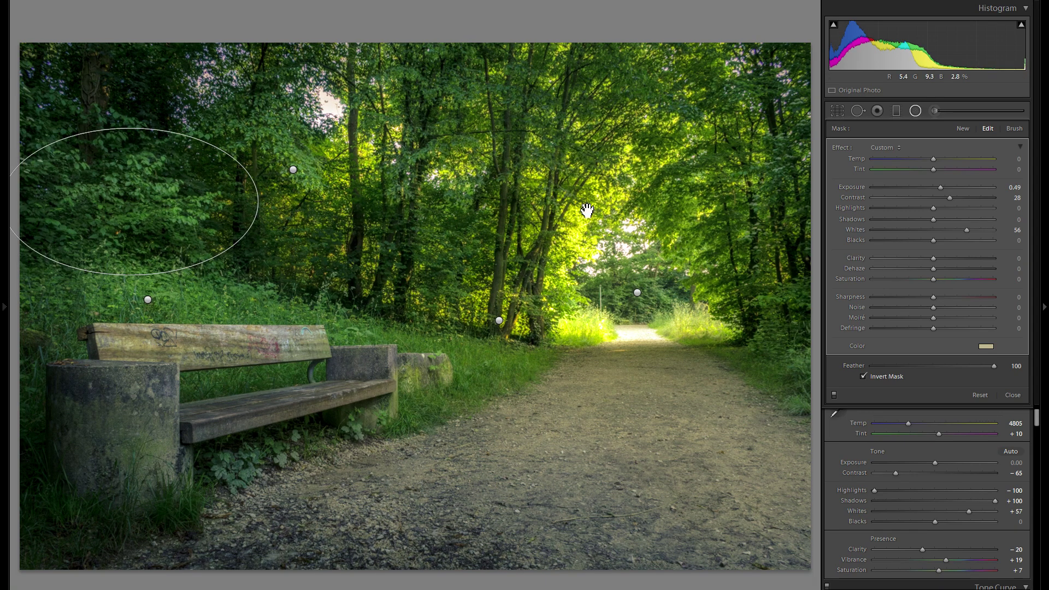
left_click(988, 348)
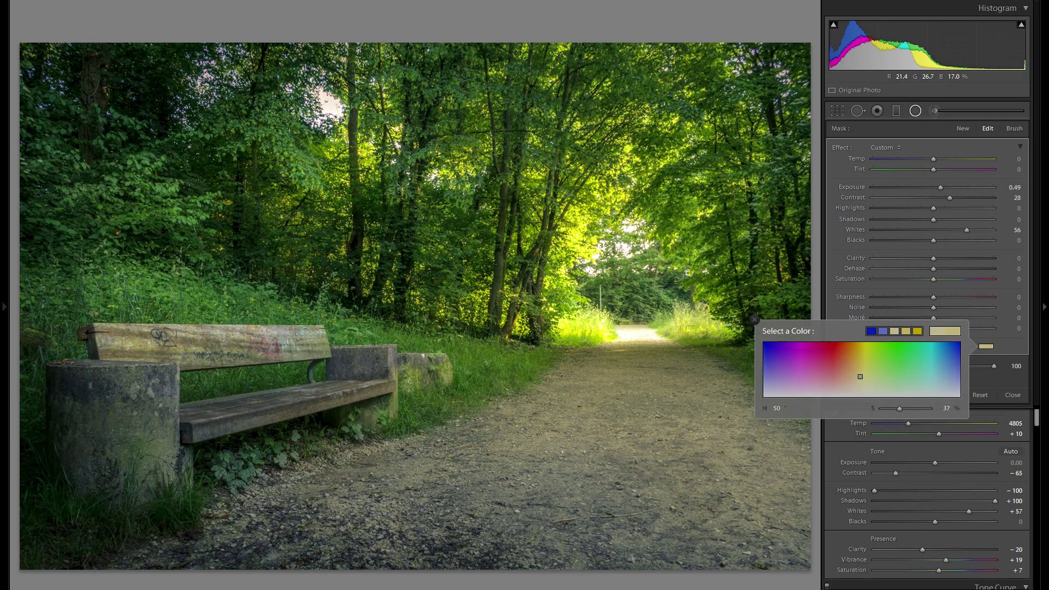
key("Escape")
Place copies of the radial filter over the upper-left tree, the bushes above the bench and the tree trunks left of the path
right_click(179, 203)
left_click(193, 210)
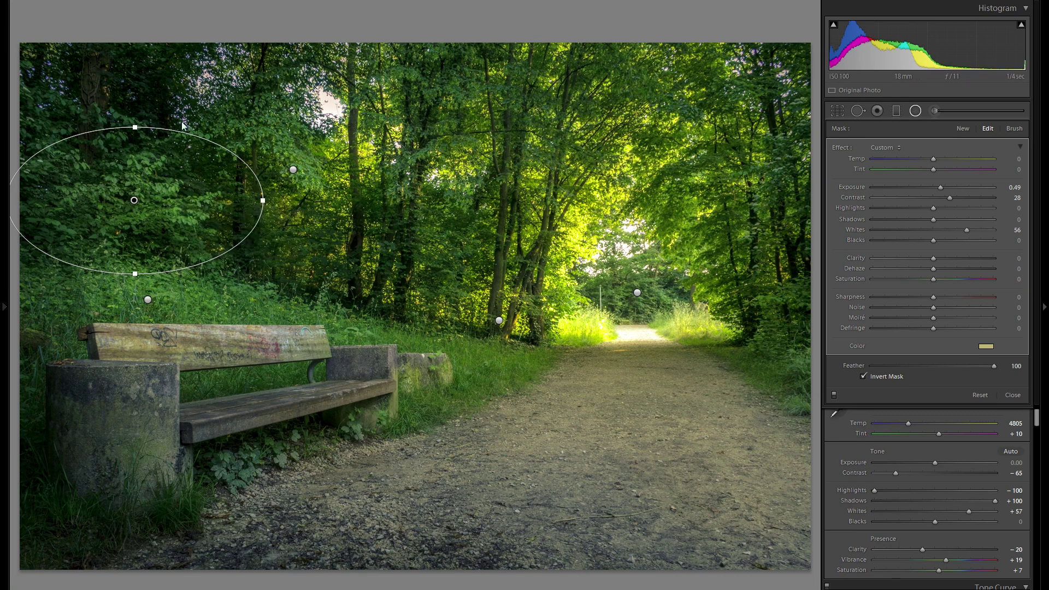
left_click_drag(180, 80, 180, 80)
right_click(200, 79)
left_click(213, 85)
left_click_drag(214, 86, 495, 290)
right_click(264, 228)
left_click(240, 231)
Duplicate the radial filter again and move the copy onto the trees at the photo's right edge
right_click(525, 290)
left_click(496, 292)
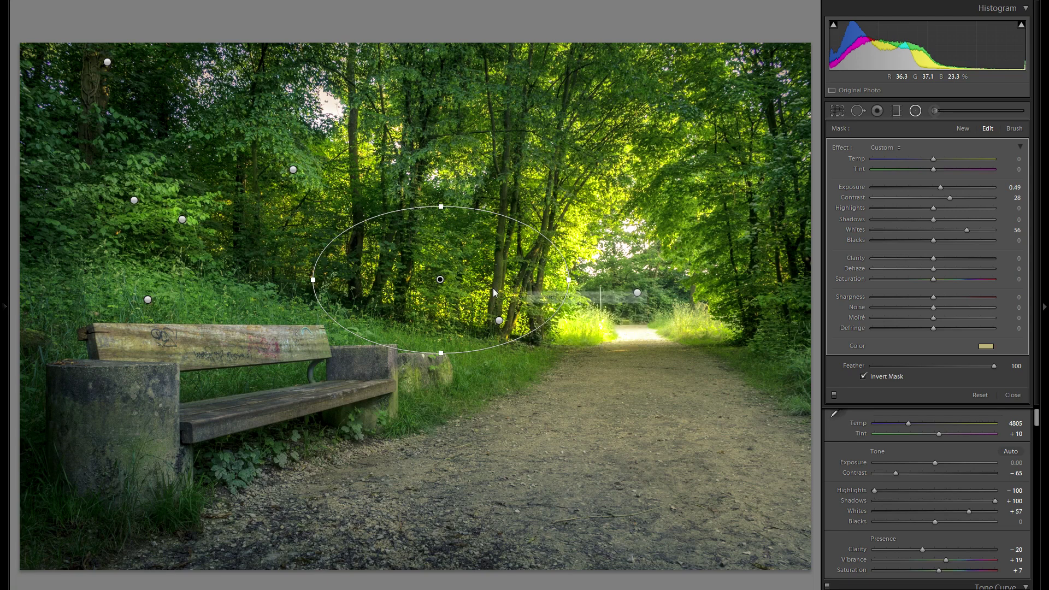
left_click_drag(451, 241, 816, 270)
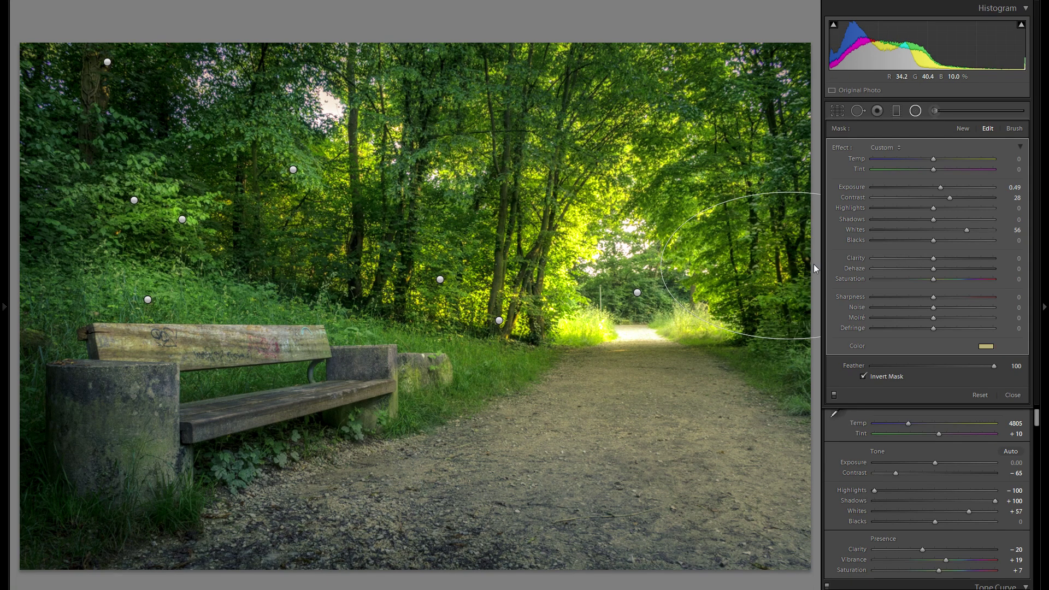
Duplicate the filter onto the gravel path in the foreground and stretch the copy into a tall ellipse
right_click(779, 262)
left_click(781, 265)
left_click_drag(629, 381, 640, 447)
left_click_drag(671, 411, 667, 322)
left_click_drag(668, 370, 646, 350)
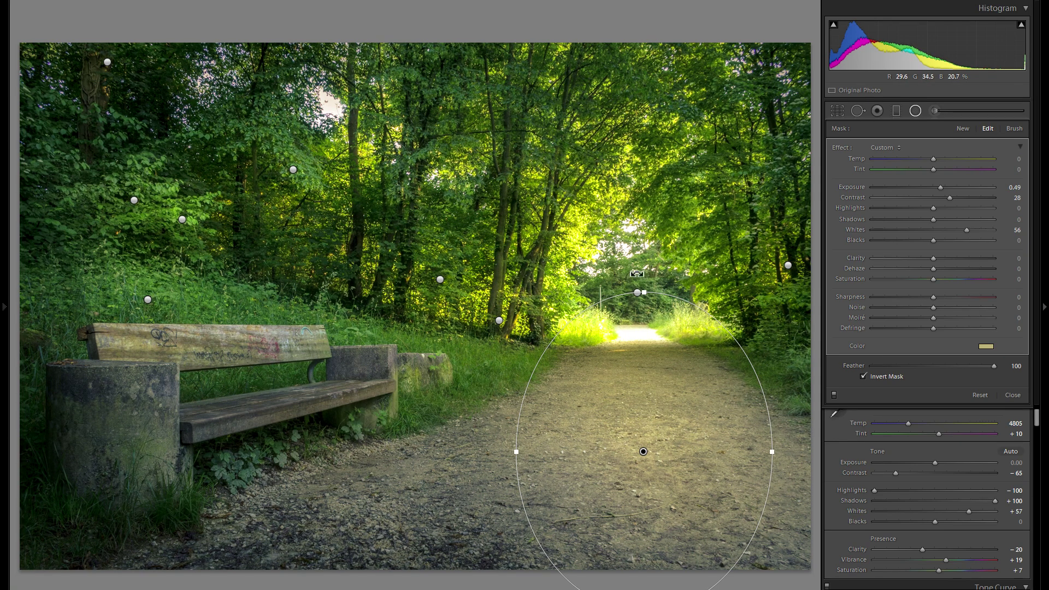
Duplicate the path filter onto the bench, reduce the copy's height to fit, and set its Whites to 64
right_click(642, 371)
key("Escape")
left_click(299, 338)
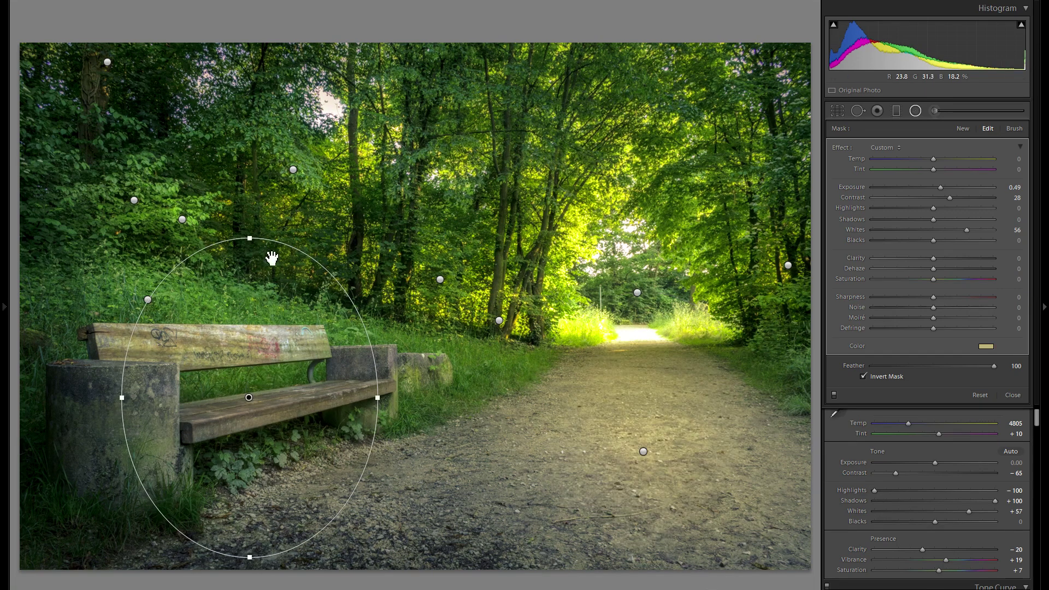
left_click_drag(260, 314, 260, 315)
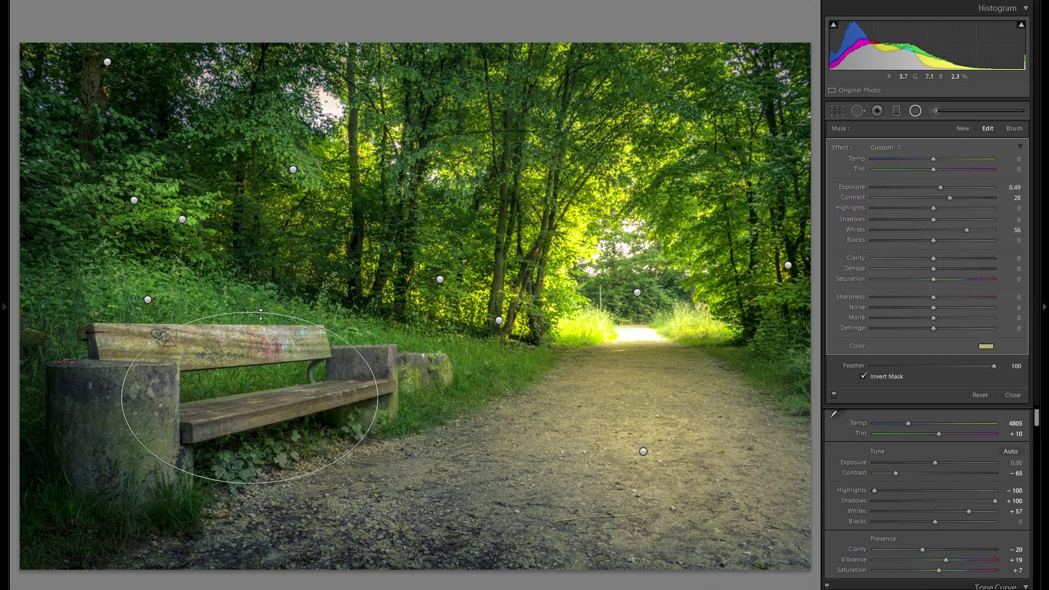
left_click_drag(961, 236, 972, 230)
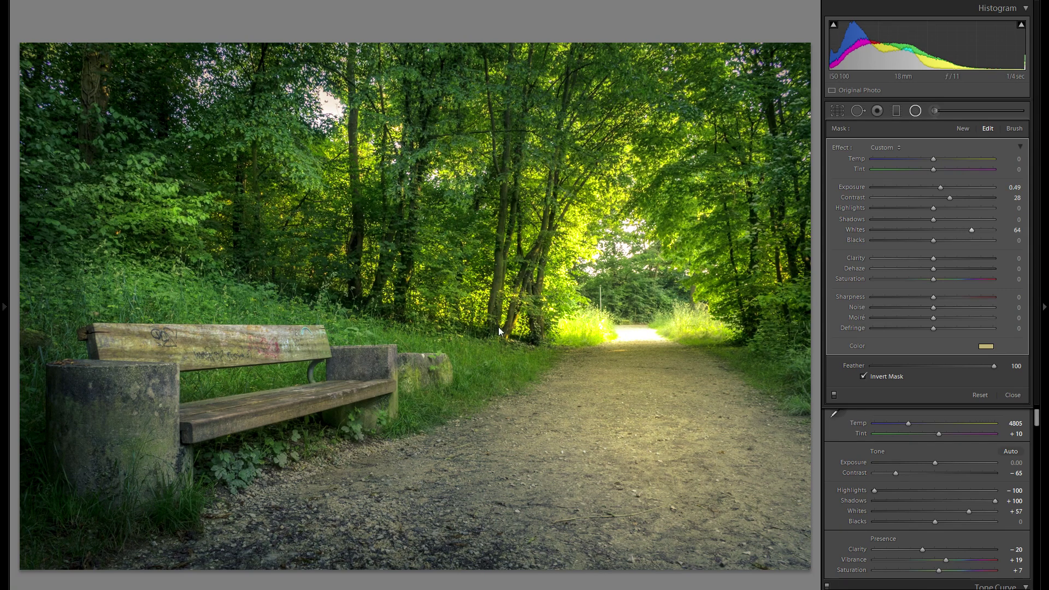
Duplicate the radial filter onto the far end of the bench seat and flatten the copy into a low, wide ellipse
right_click(289, 371)
left_click(309, 378)
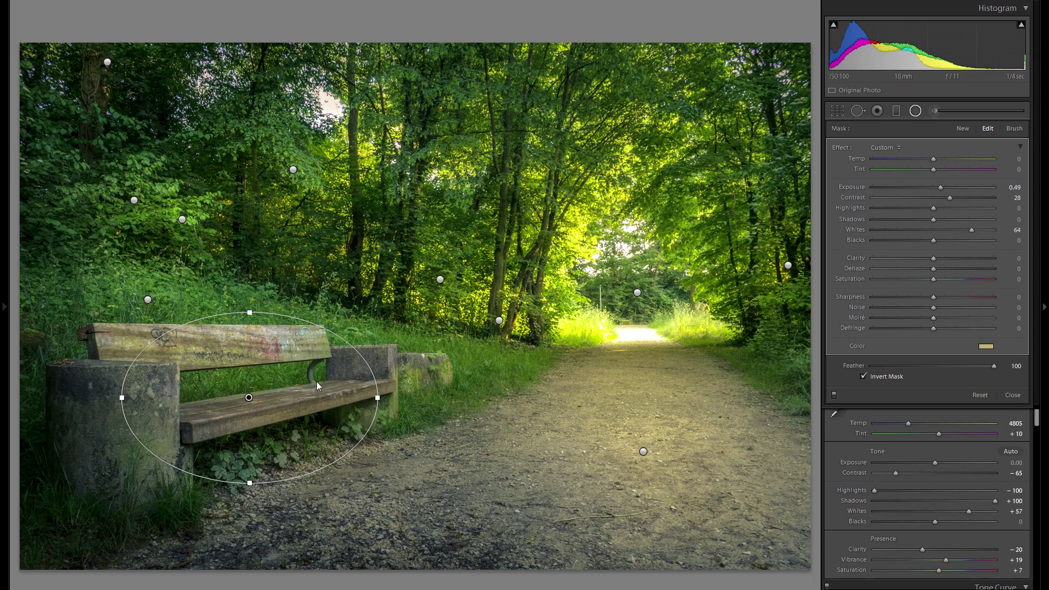
left_click_drag(374, 392, 386, 385)
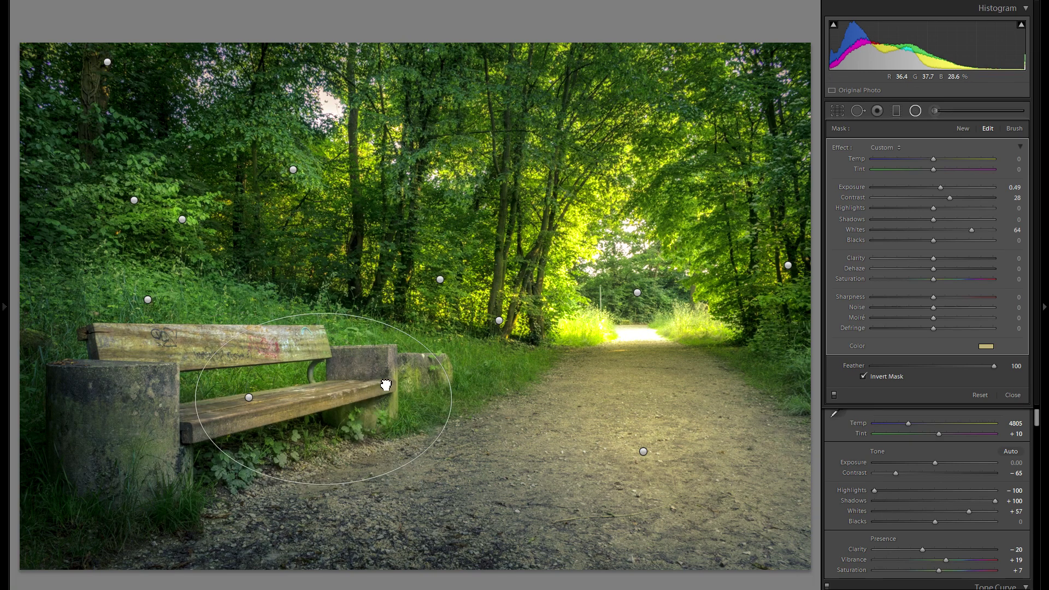
left_click_drag(332, 314, 333, 363)
Set the bench seat copy's Whites to 50 and its Exposure to 0.67
left_click_drag(956, 228, 963, 228)
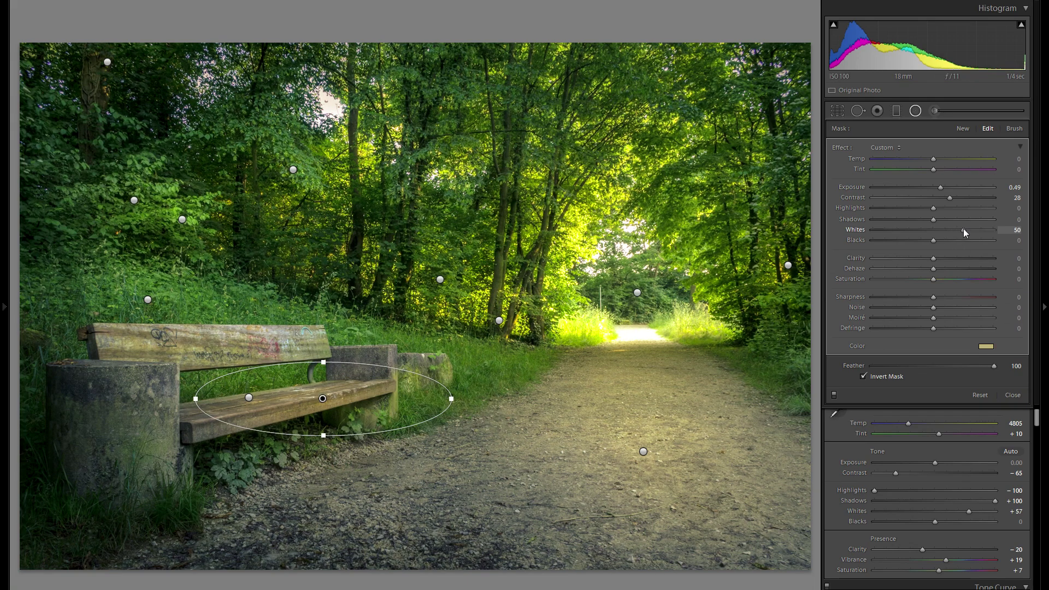
left_click(985, 347)
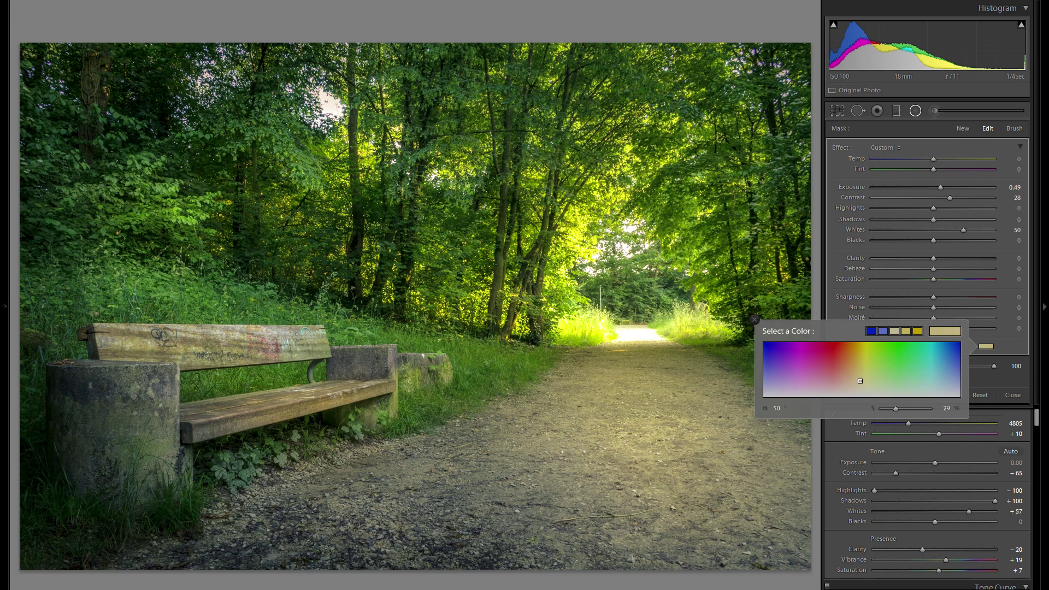
left_click_drag(940, 187, 962, 185)
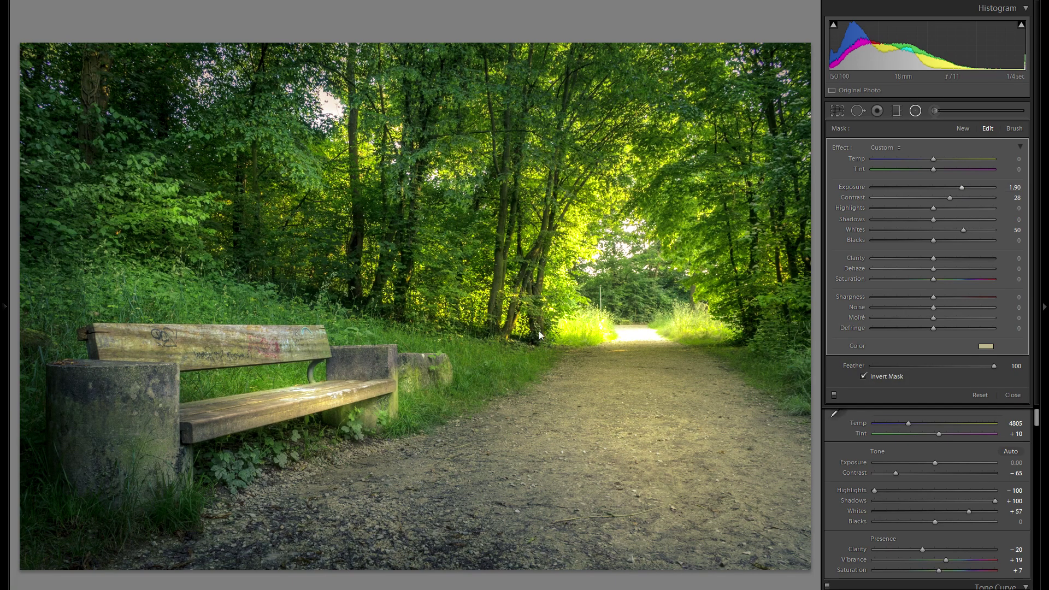
left_click(943, 188)
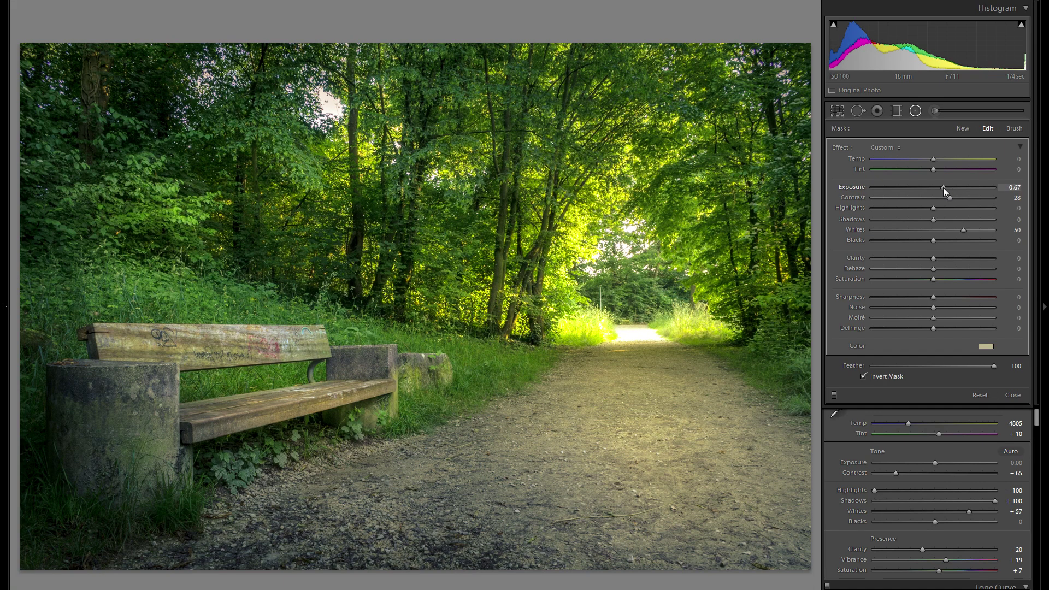
Place copies of the filter on the round concrete bench support and the grass at its base, setting the grass copy's Exposure to 0.38
right_click(345, 395)
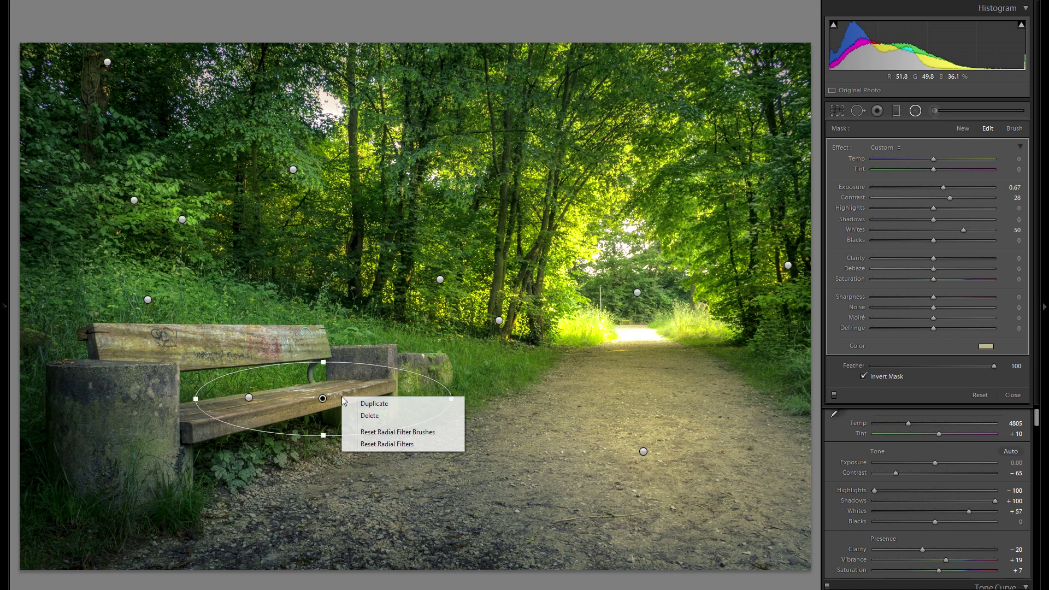
left_click(359, 401)
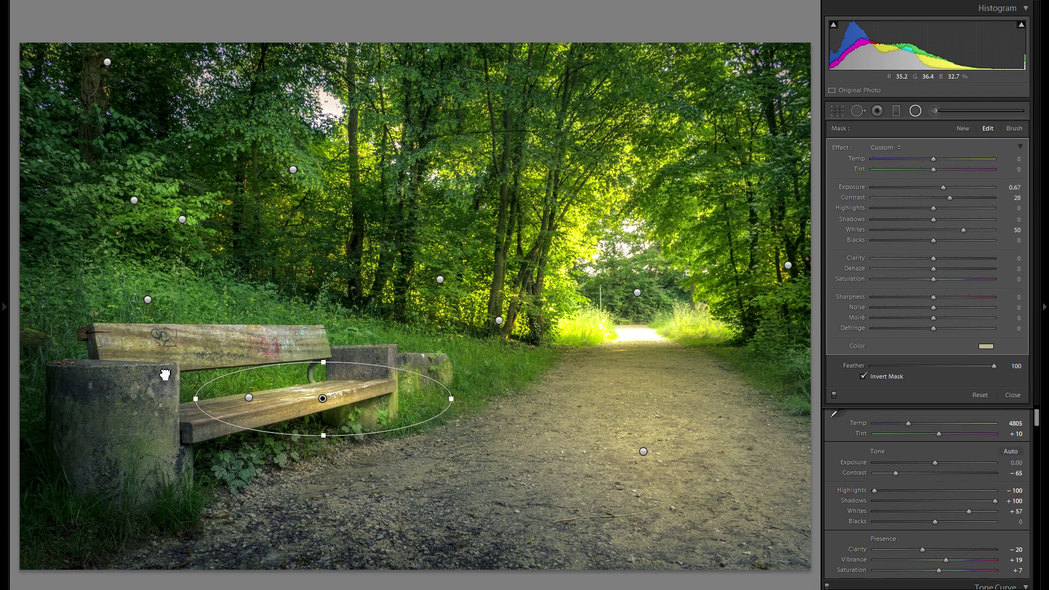
left_click_drag(165, 375, 191, 399)
right_click(192, 398)
key("Escape")
left_click_drag(178, 526, 203, 499)
left_click_drag(943, 187, 939, 187)
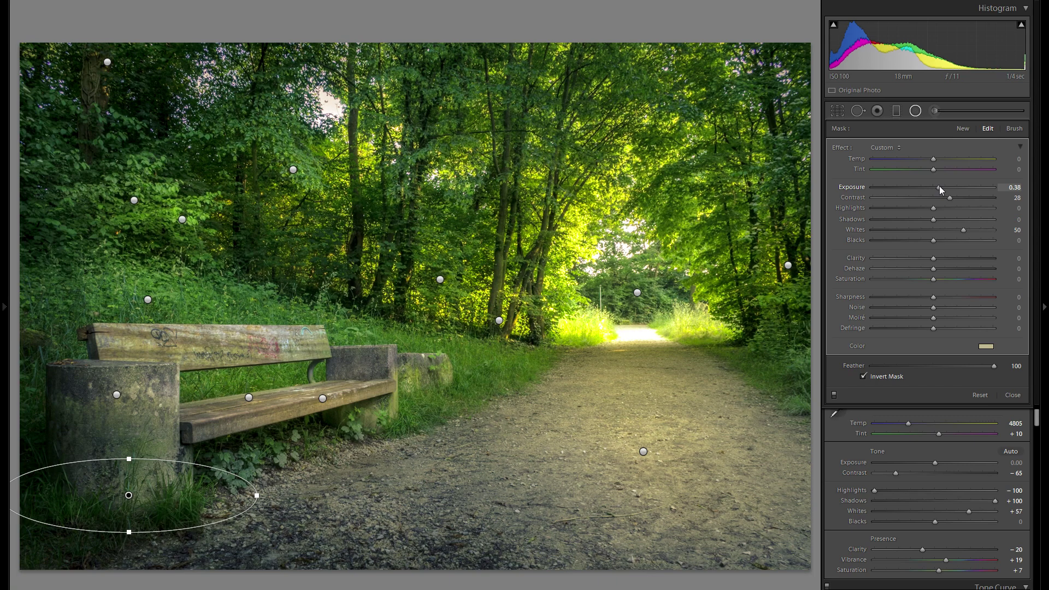
Place two copies of the filter over the trees right of the path, one low down and one higher in the foliage
right_click(156, 498)
key("Escape")
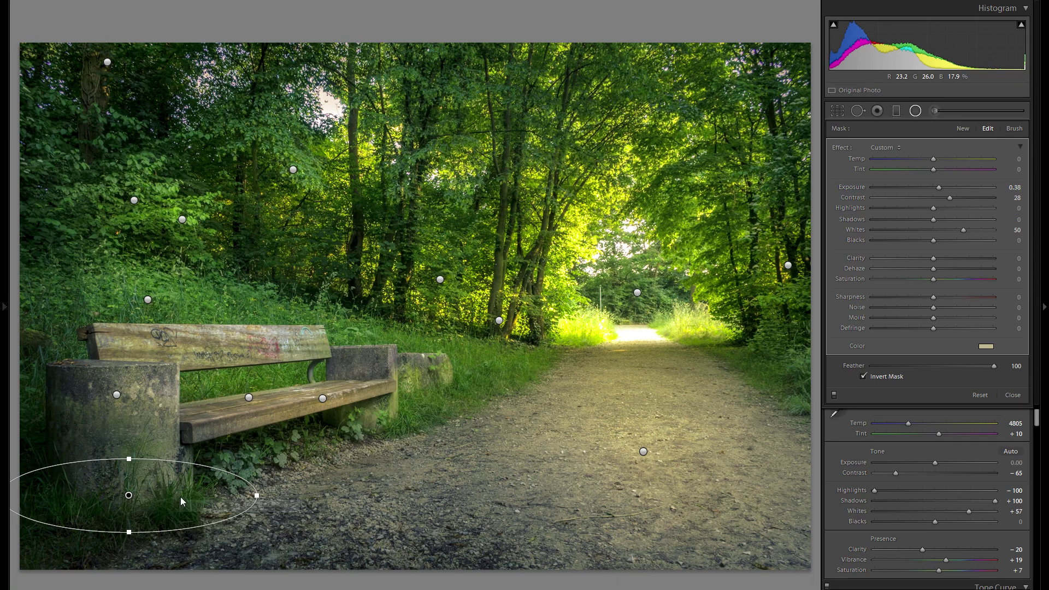
left_click_drag(801, 293, 813, 305)
right_click(805, 300)
key("Escape")
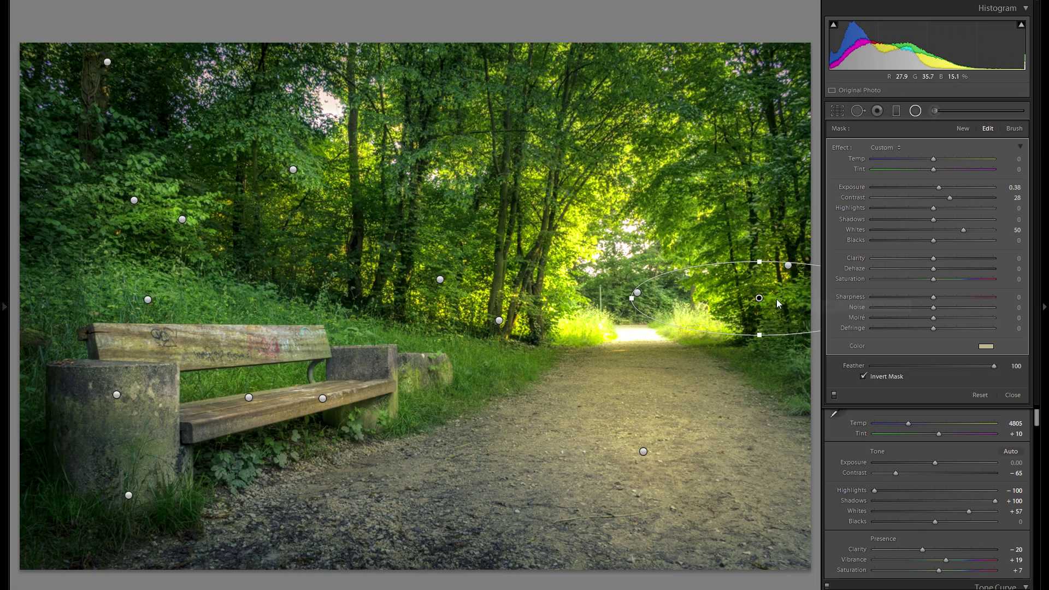
left_click(763, 166)
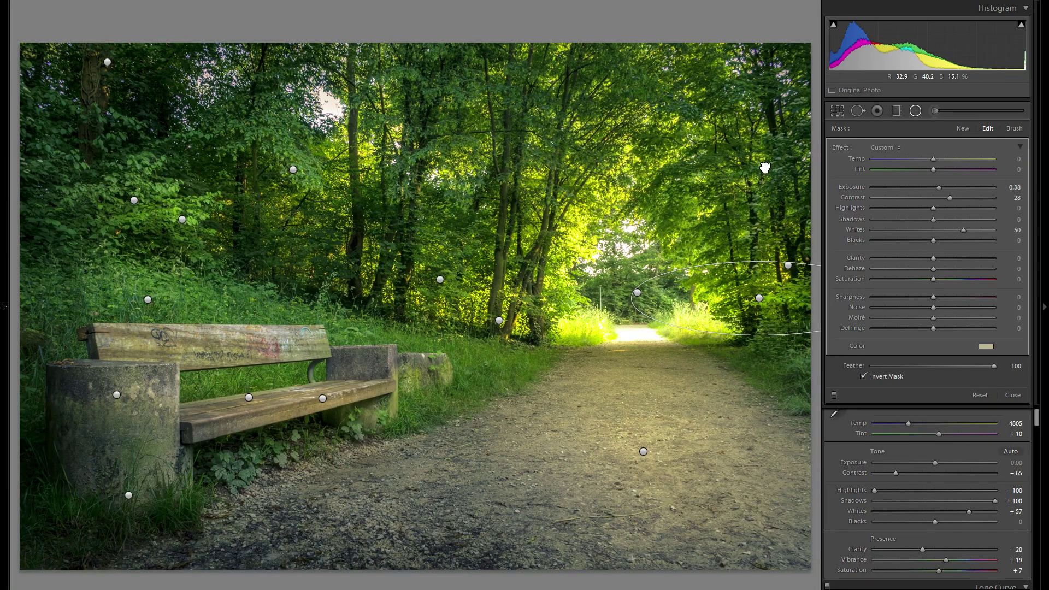
left_click_drag(745, 160, 765, 168)
Duplicate the filter onto the upper-centre treetops and the woods above the bench
right_click(823, 182)
left_click(847, 181)
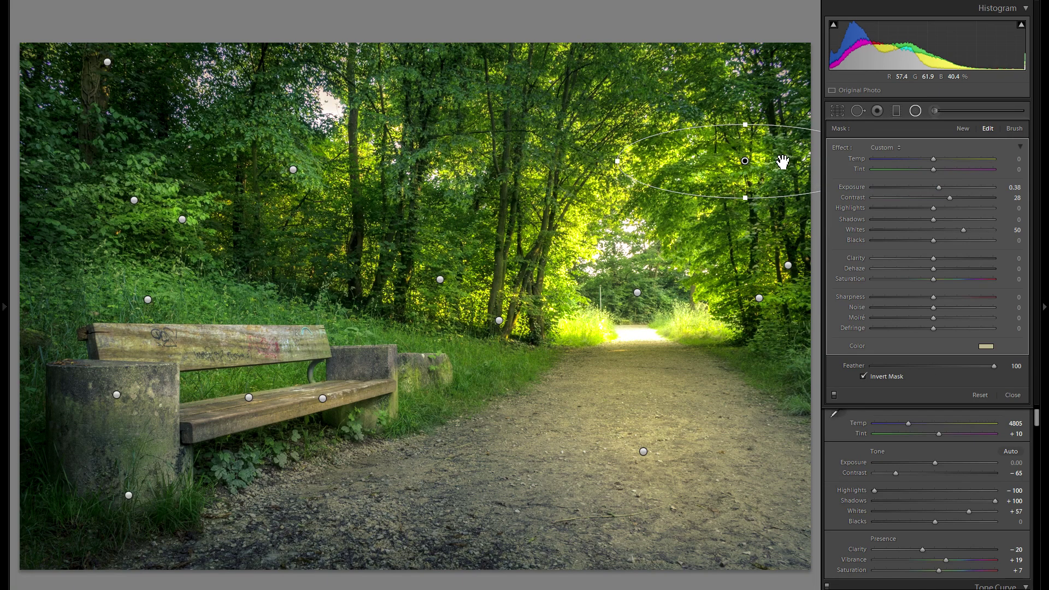
left_click_drag(783, 161, 476, 146)
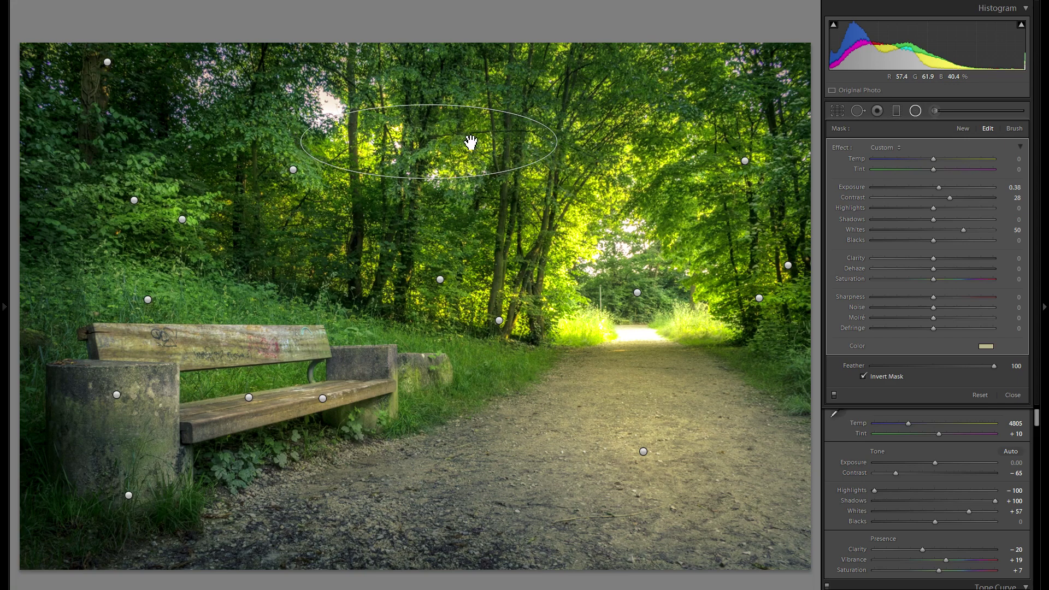
right_click(508, 147)
left_click(539, 151)
left_click_drag(485, 149, 377, 234)
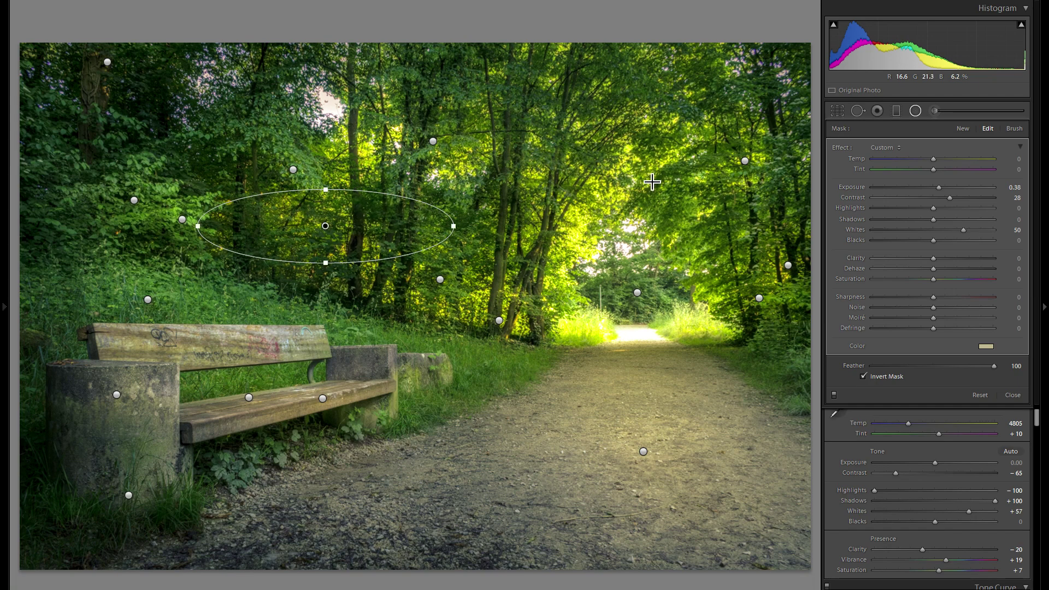
Place two more copies of the filter over the upper-left foliage, one near the photo's edge and one beside the sky gap
right_click(377, 231)
left_click(372, 233)
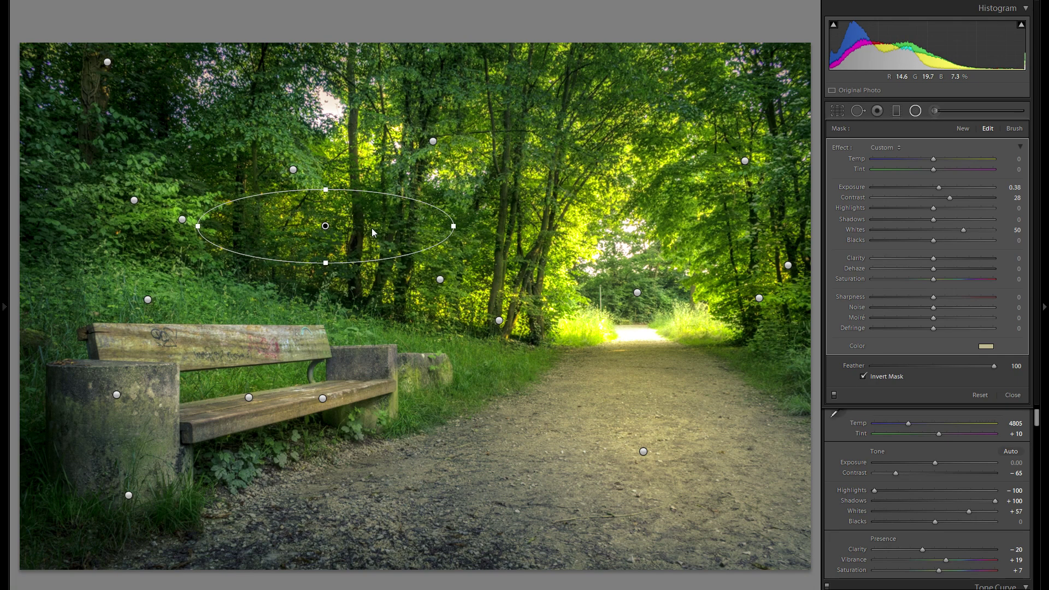
left_click(162, 141)
left_click(165, 145)
right_click(168, 145)
left_click(185, 147)
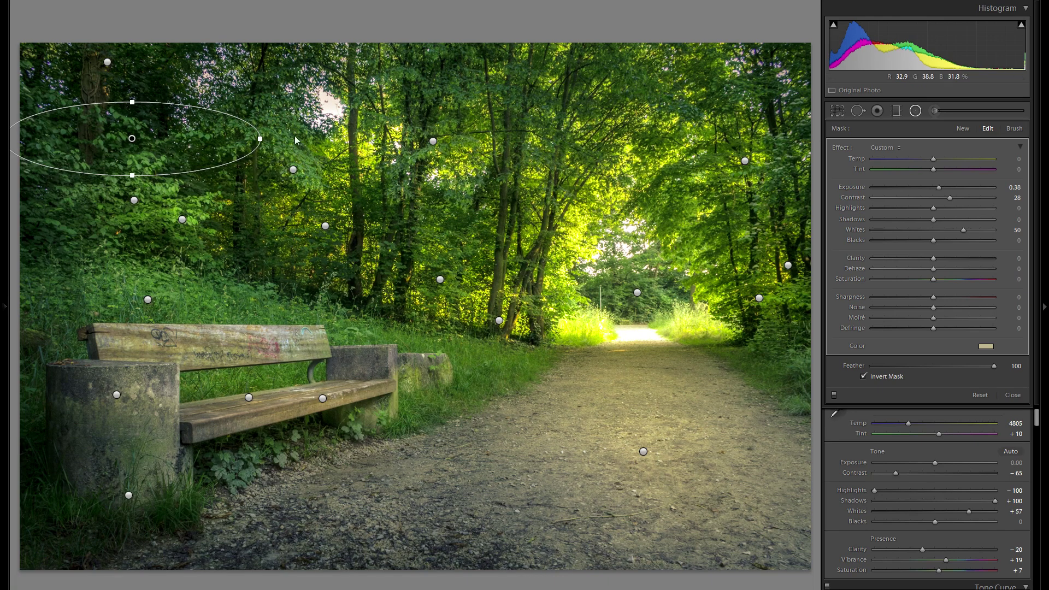
left_click_drag(317, 145, 298, 142)
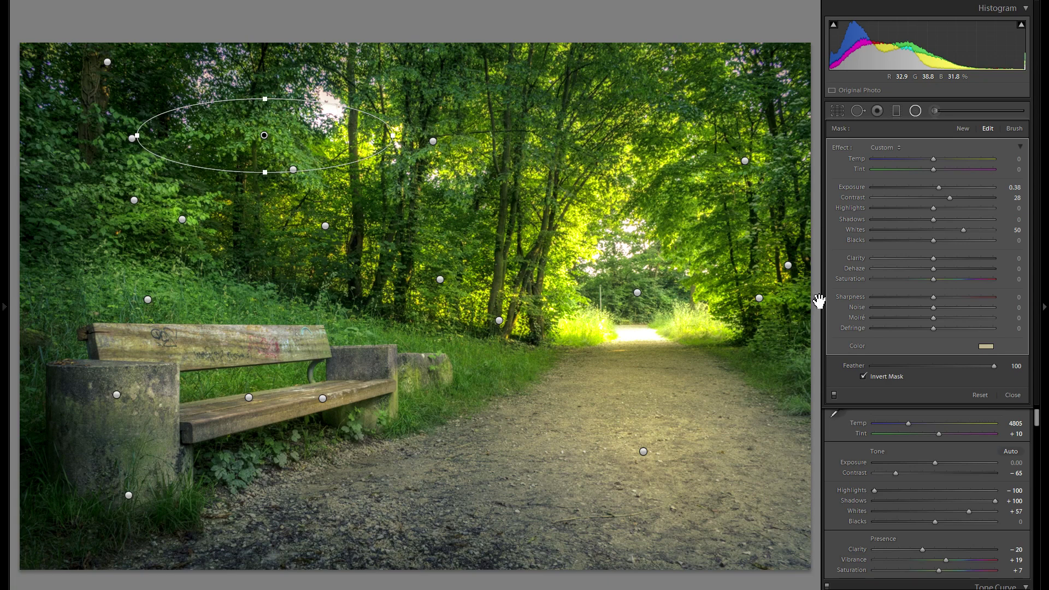
Hide the filter pins and compare the photo with and without the radial filters
key("h")
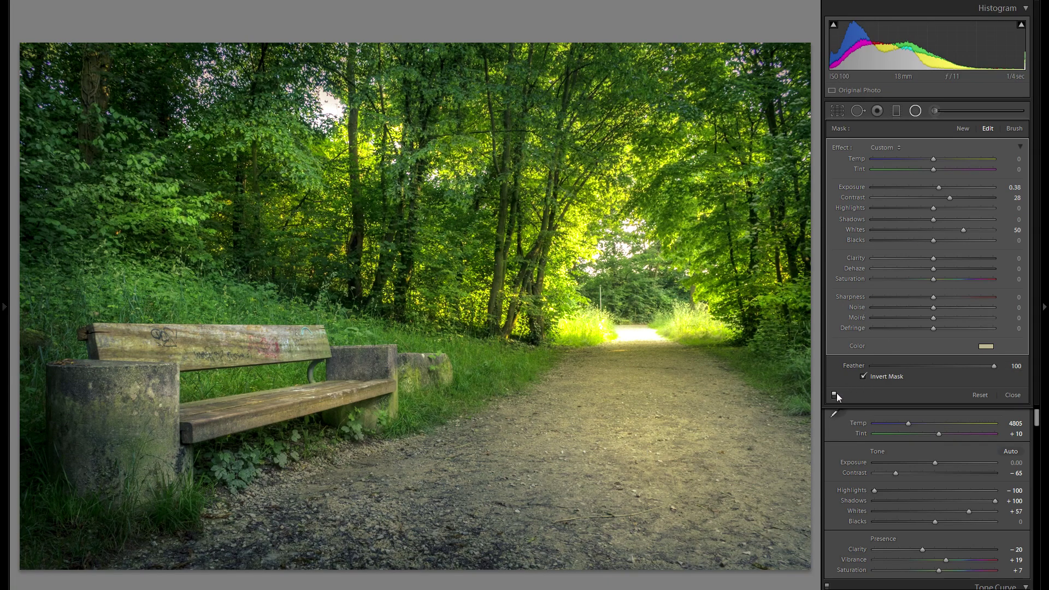
left_click(835, 394)
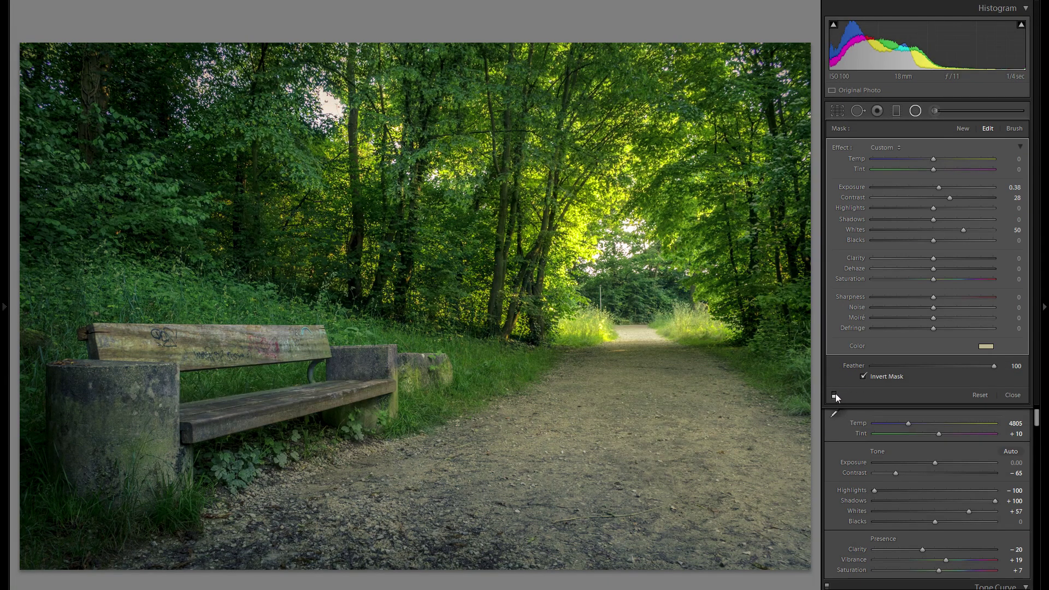
left_click(835, 394)
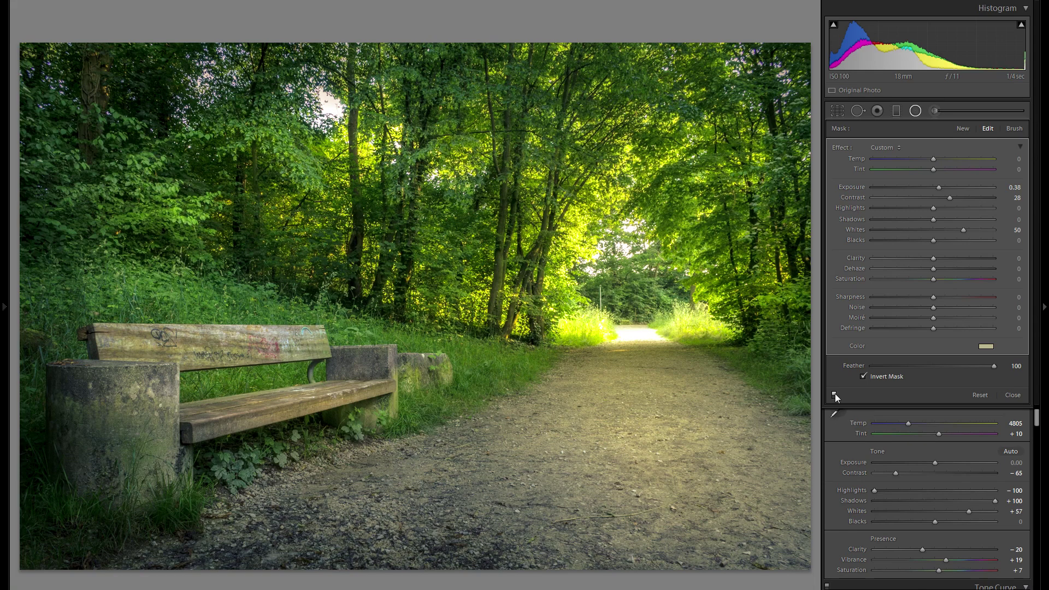
left_click(835, 394)
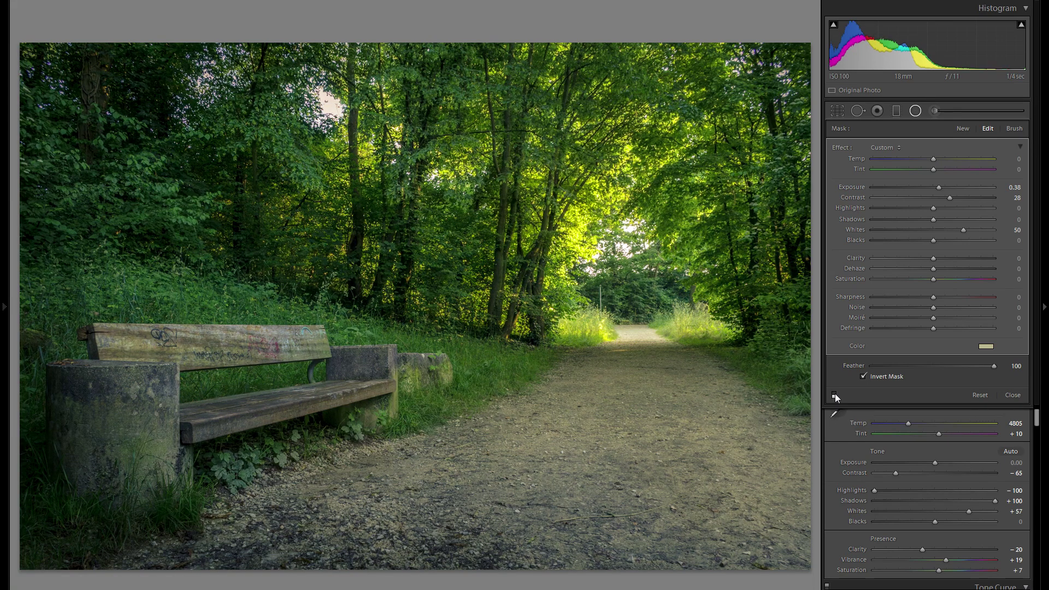
left_click(834, 394)
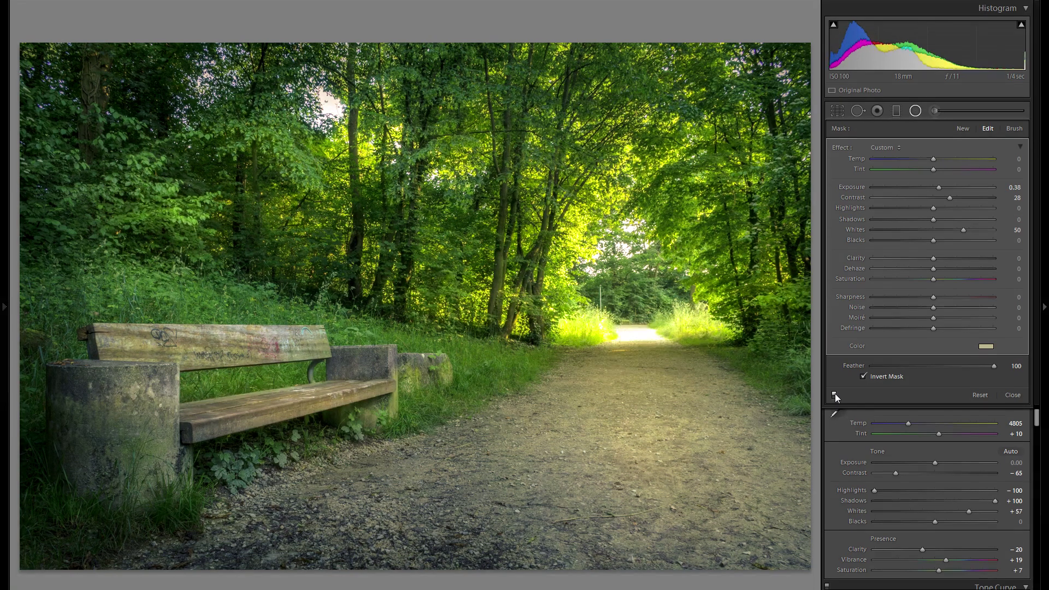
Set up a new darkening radial filter with Whites 0, Exposure -0.45, Blacks -20 and no color tint
left_click(962, 128)
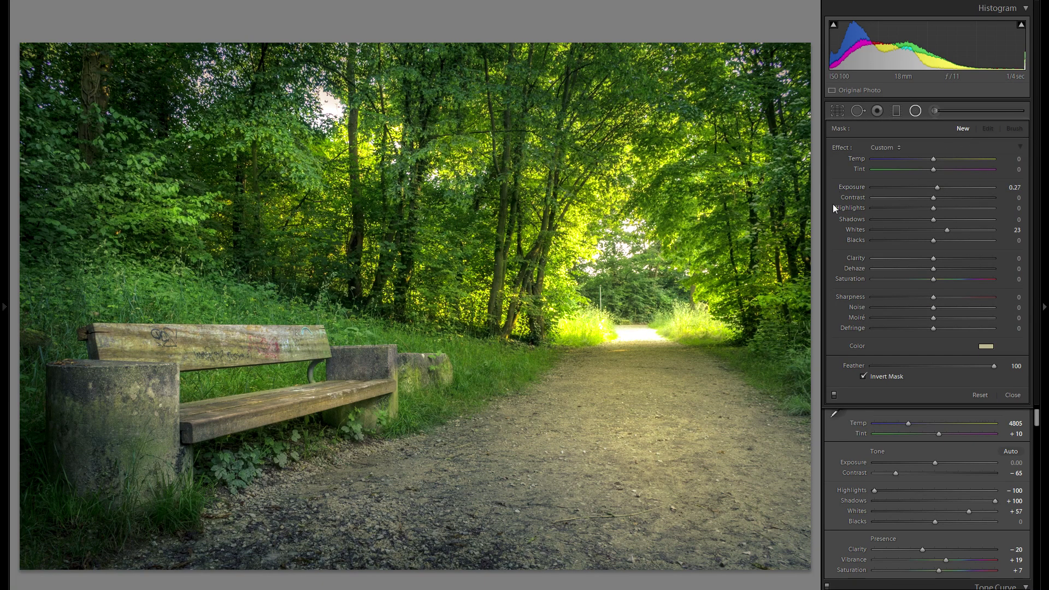
double_click(856, 230)
left_click_drag(936, 186, 925, 186)
left_click_drag(917, 242, 920, 241)
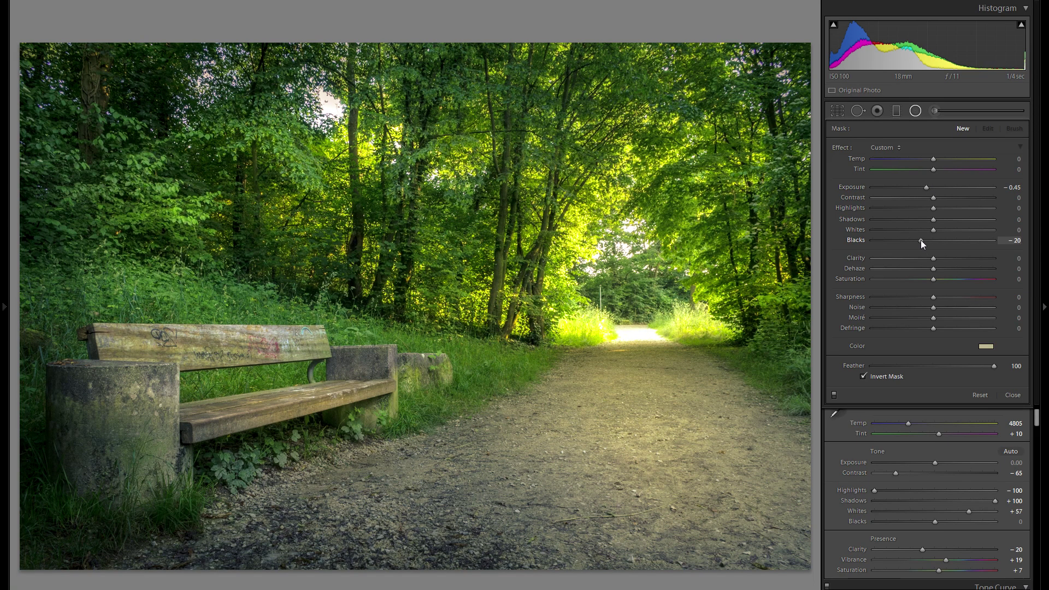
left_click(985, 347)
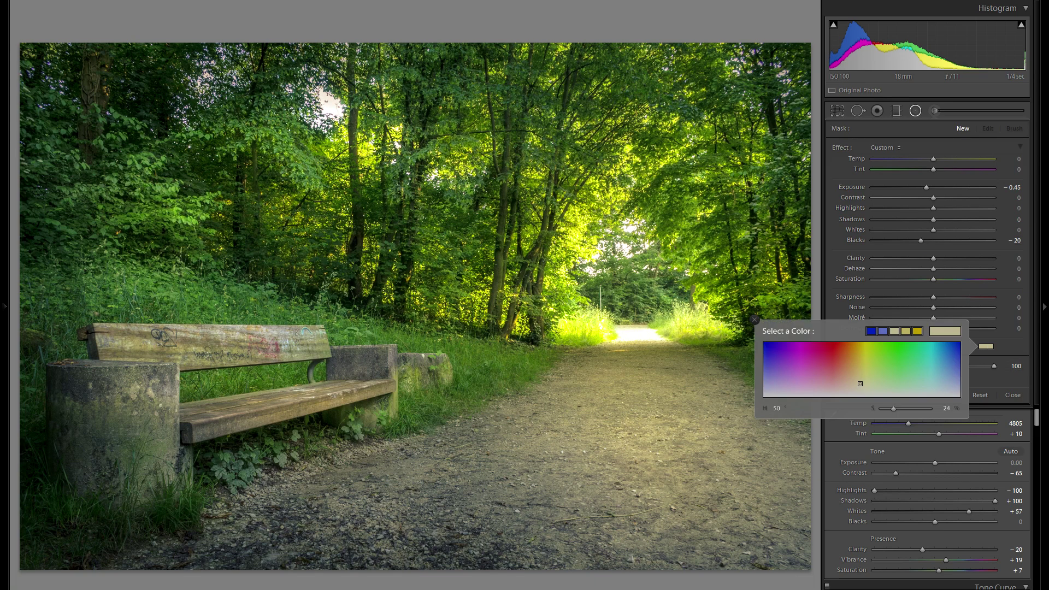
left_click(754, 320)
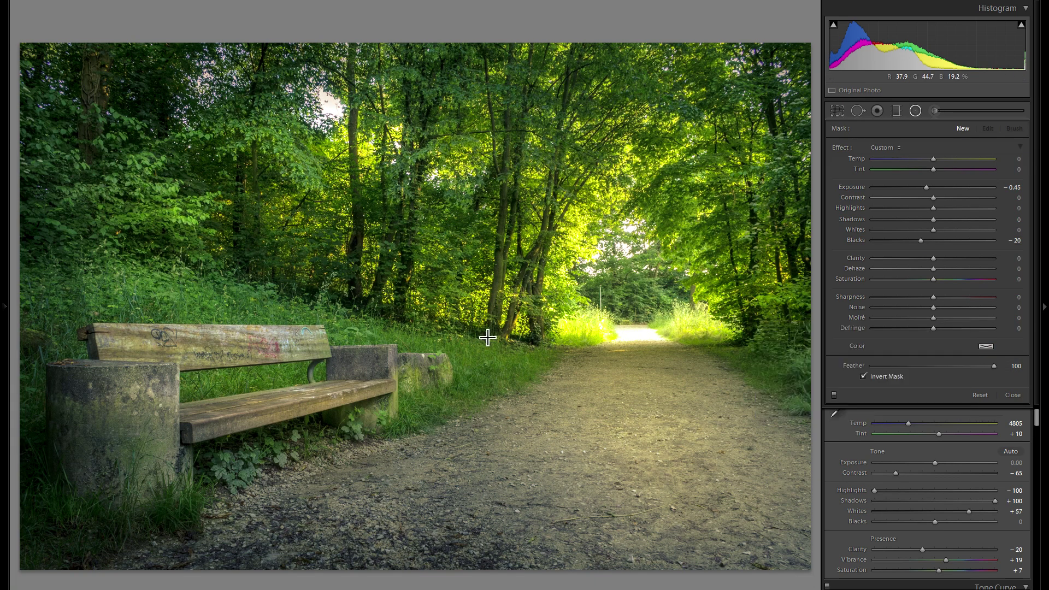
Draw the darkening filter over the trunks left of the path and place a copy with Exposure -0.42 at the photo's right edge
left_click_drag(553, 400, 530, 397)
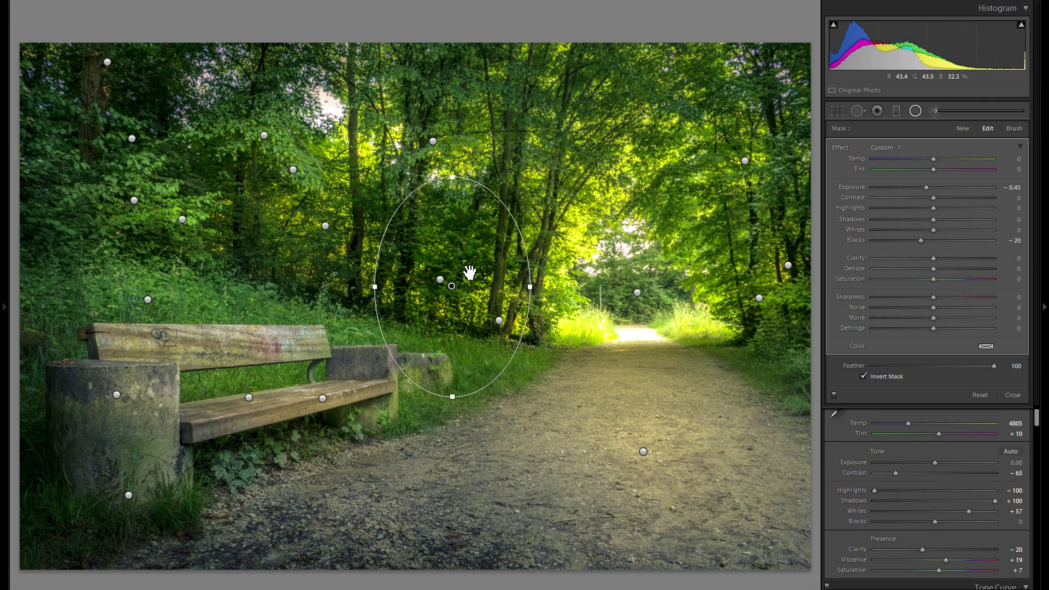
left_click_drag(470, 271, 482, 267)
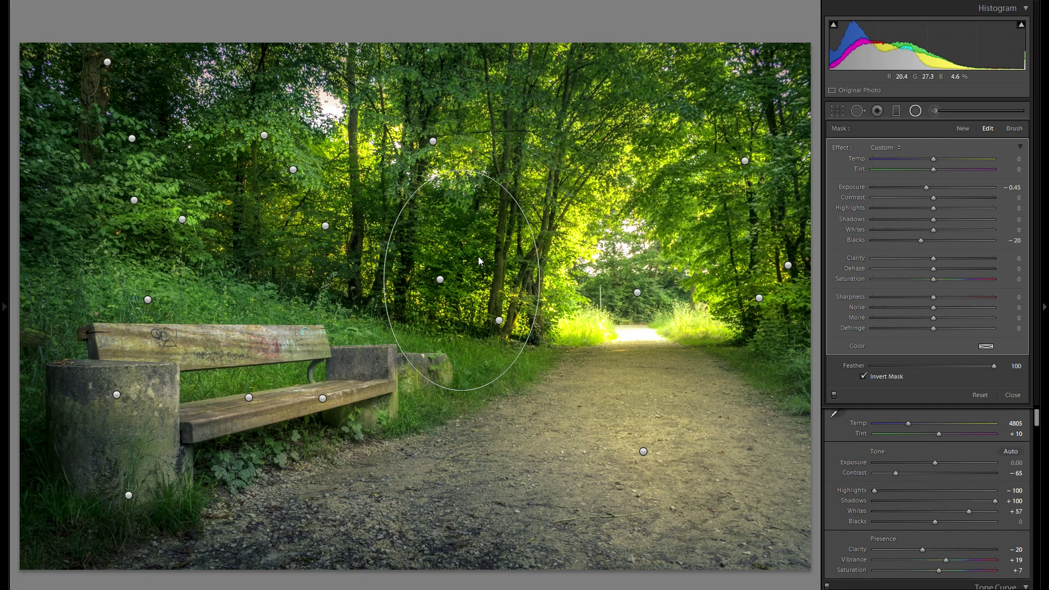
right_click(519, 276)
key("Escape")
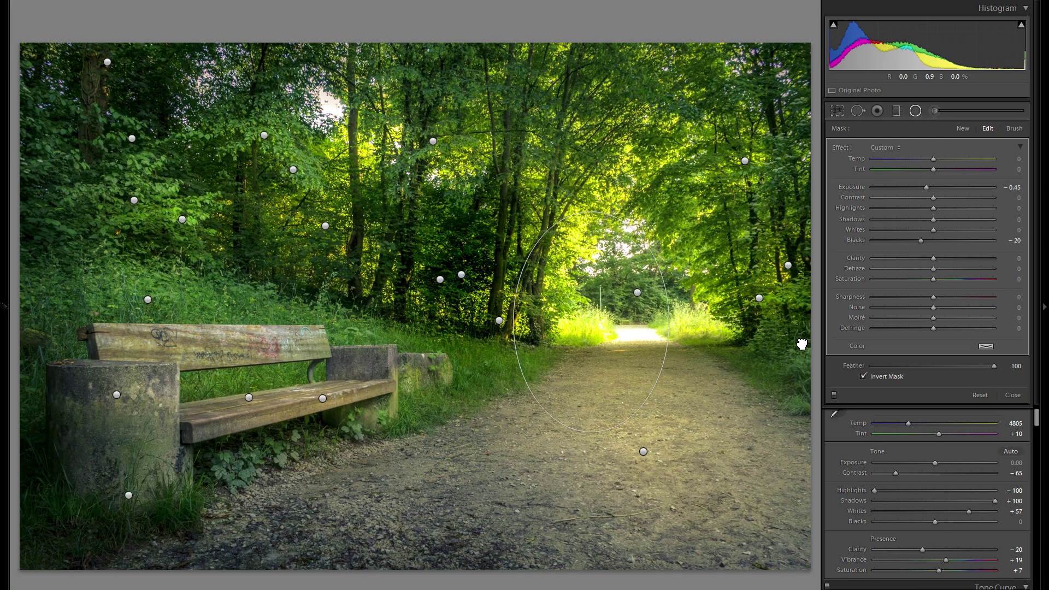
left_click_drag(934, 190, 929, 187)
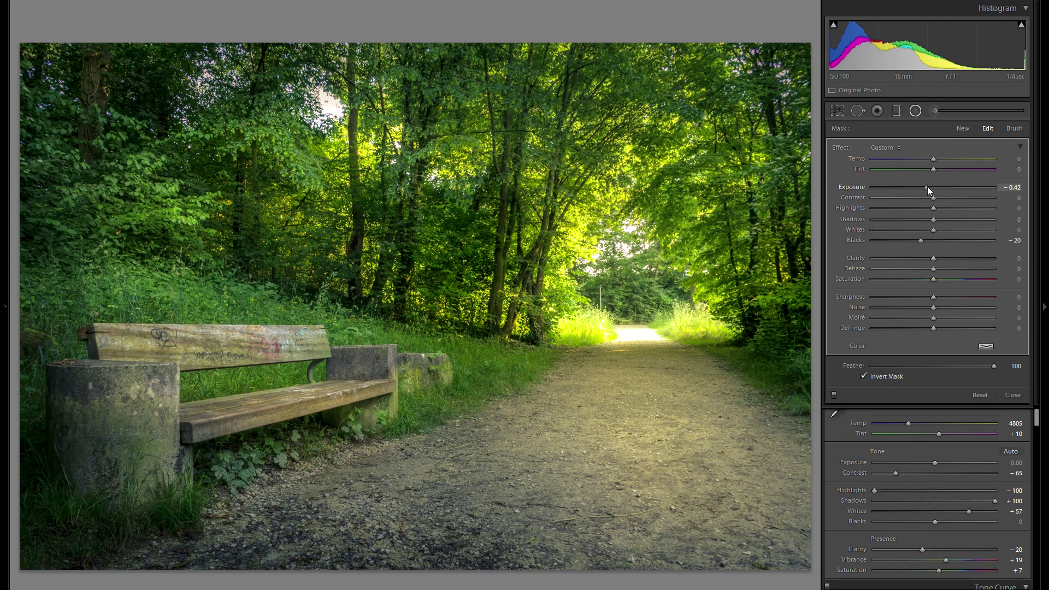
Duplicate the darkening filter onto the path edge beside the bench and reduce the copy's height
right_click(793, 331)
left_click(789, 325)
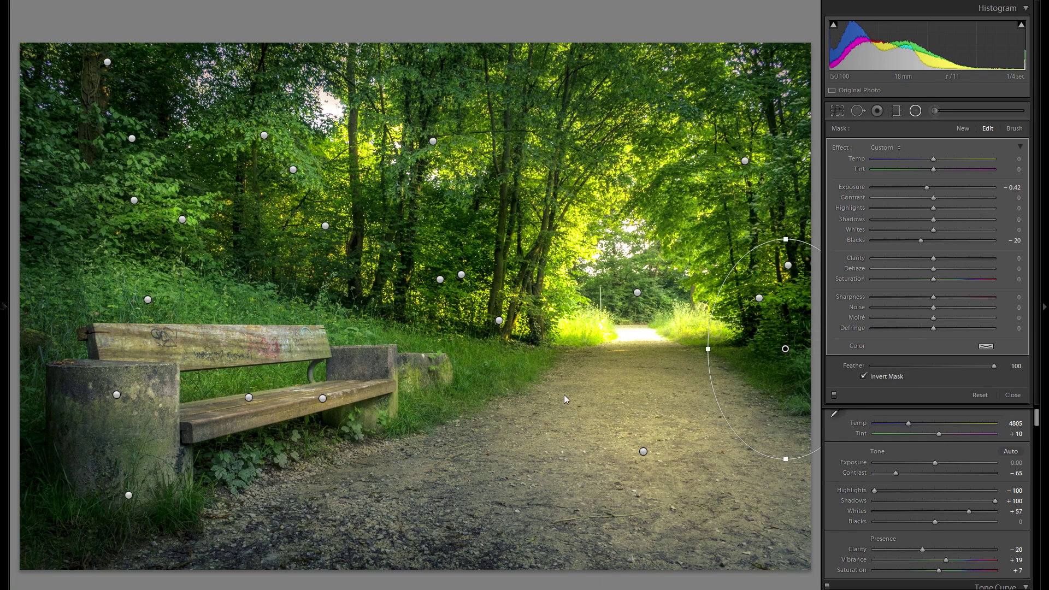
left_click(441, 378)
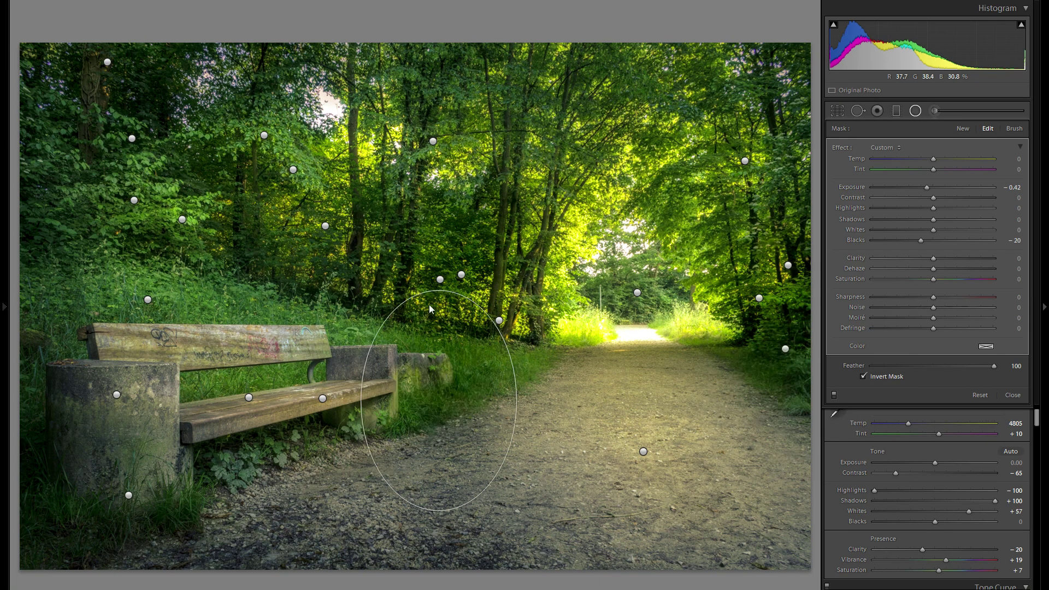
left_click_drag(440, 290, 439, 344)
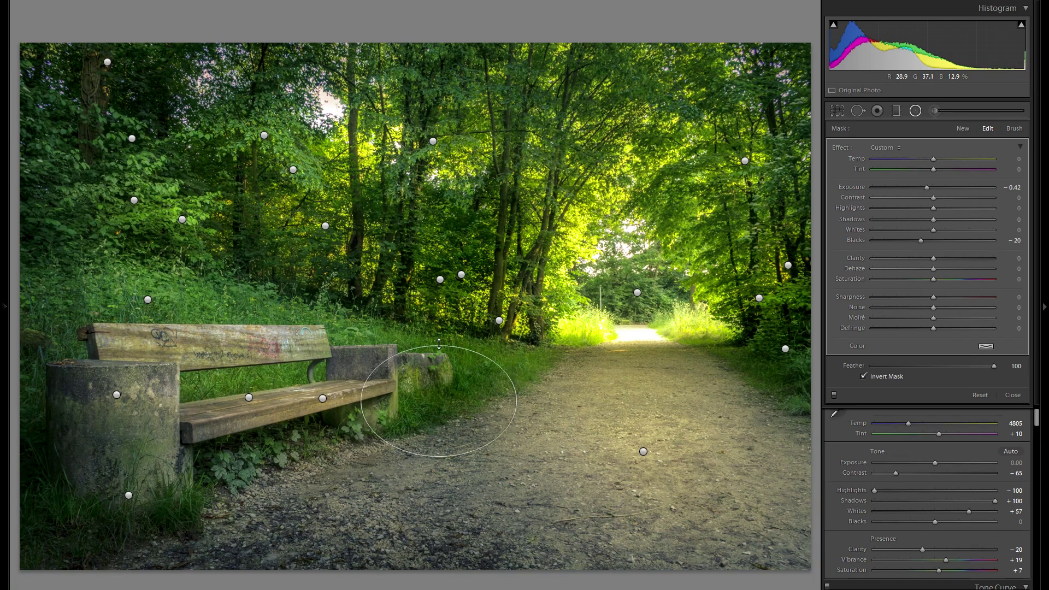
Place copies of the darkening filter over the woods above the bench and the dark area at the photo's left edge, then duplicate it again
right_click(457, 385)
key("Escape")
left_click_drag(256, 265, 357, 273)
right_click(323, 263)
left_click(262, 270)
left_click_drag(270, 268, 86, 350)
right_click(104, 348)
left_click(129, 354)
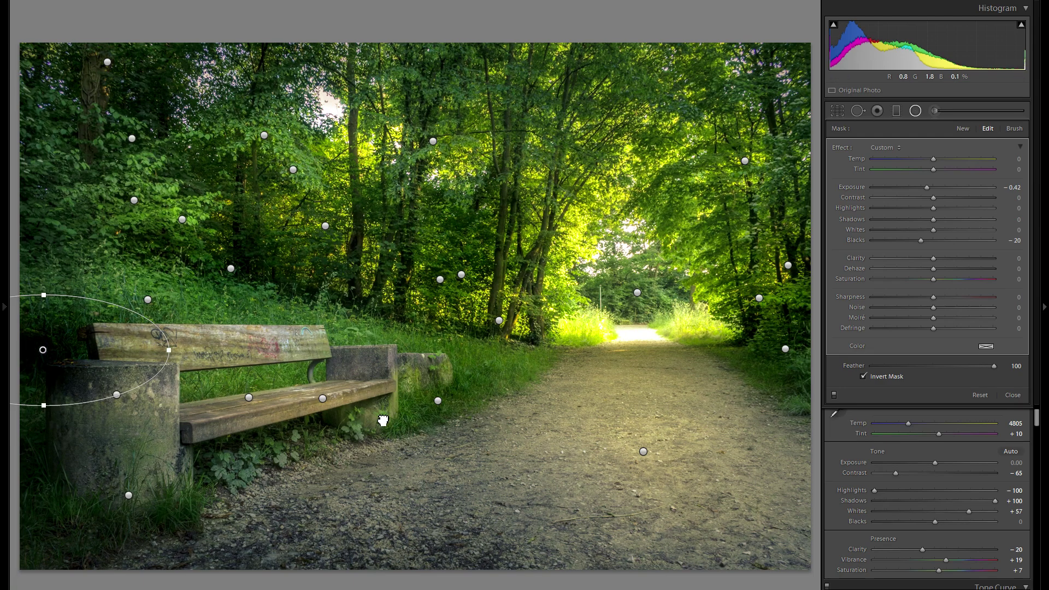
Place the duplicated darkening filter on the ground under the bench seat, then put a narrower copy over the grass beside the path
left_click_drag(383, 421, 334, 449)
right_click(377, 442)
left_click(353, 449)
left_click_drag(332, 438, 512, 376)
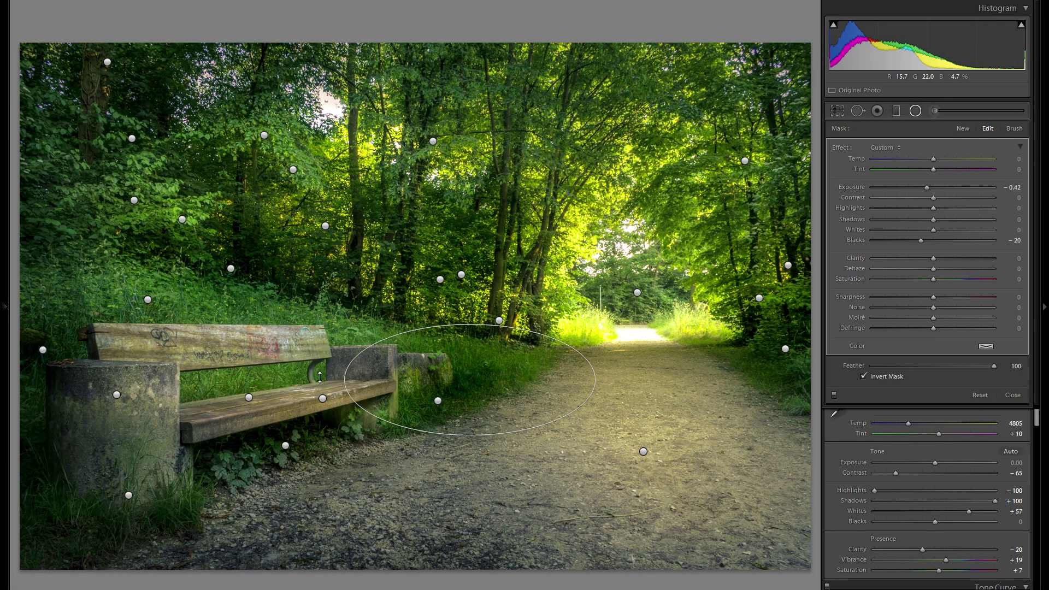
left_click_drag(385, 379, 381, 380)
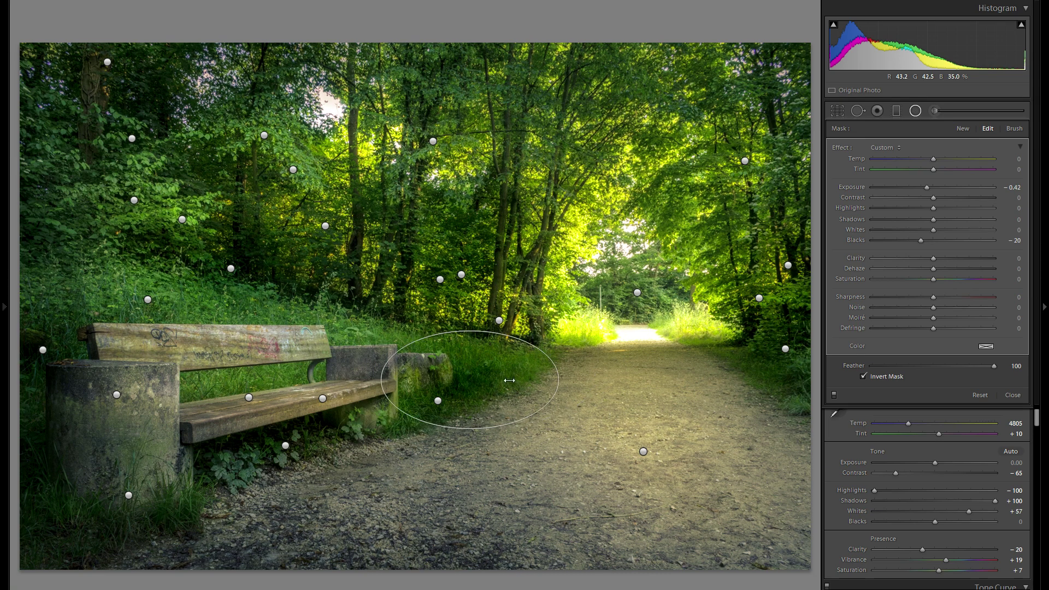
Duplicate the darkening filter onto the grass along the path's right edge and set its Blacks to -13
right_click(503, 372)
key("Escape")
left_click_drag(823, 380, 839, 359)
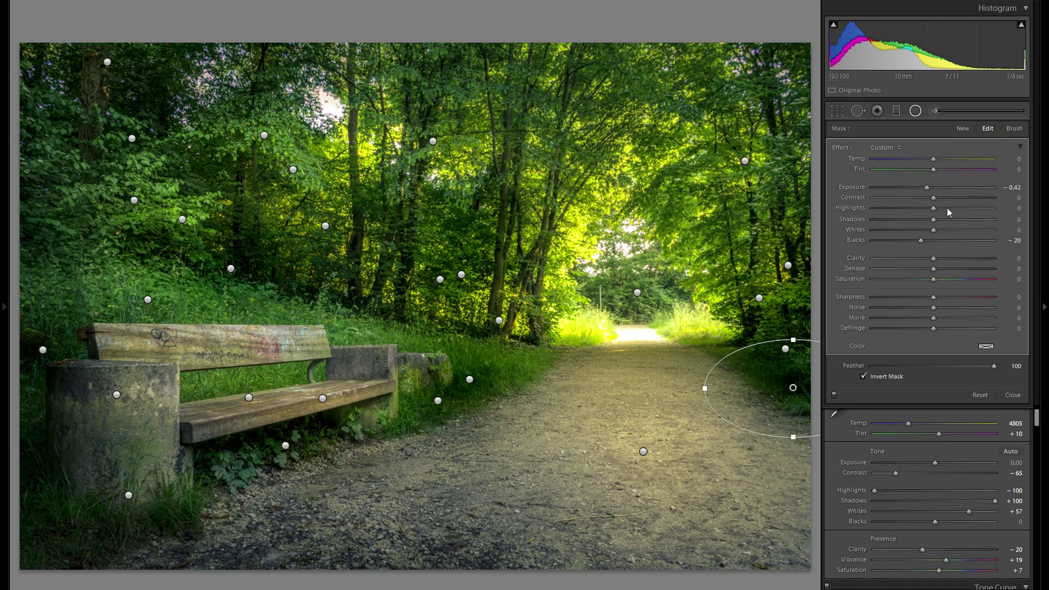
left_click_drag(923, 240, 927, 239)
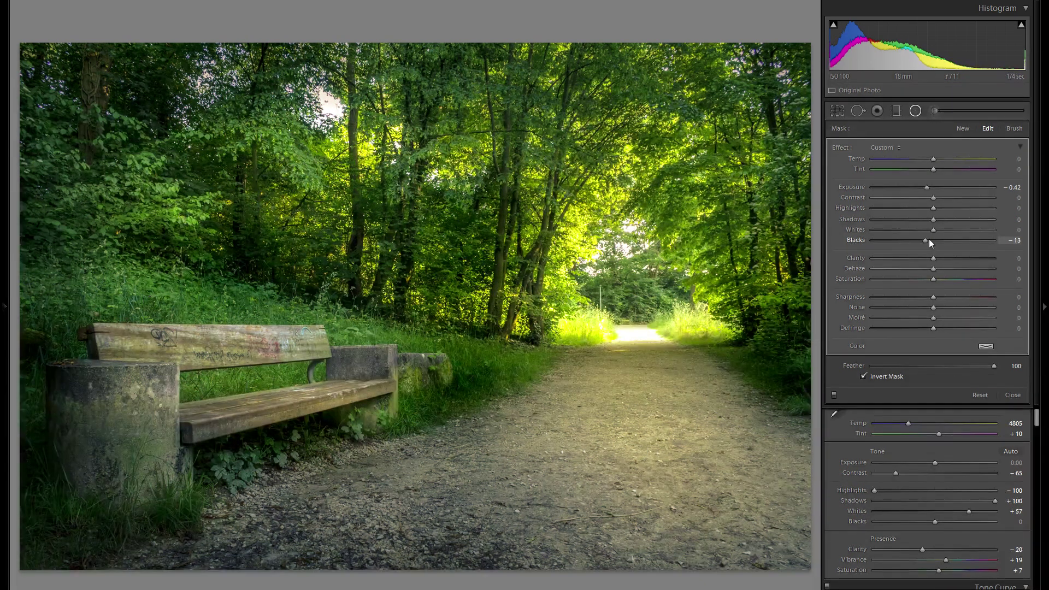
Place copies of the darkening filter over the central treetops, the upper-right trees and the foliage above the path's bright opening
right_click(795, 383)
left_click(809, 388)
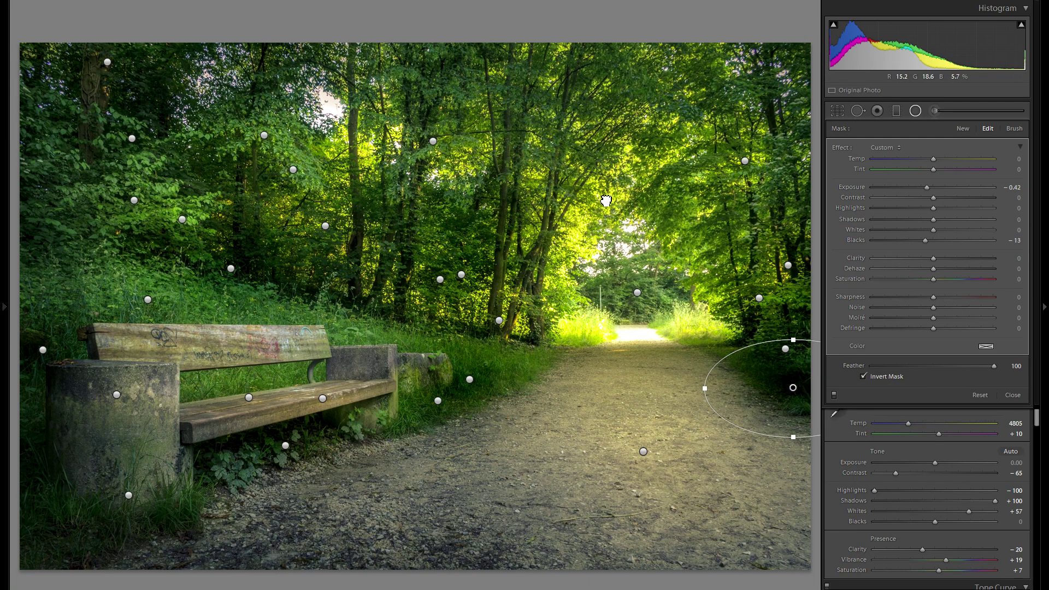
left_click_drag(461, 175, 528, 67)
right_click(590, 85)
left_click(603, 94)
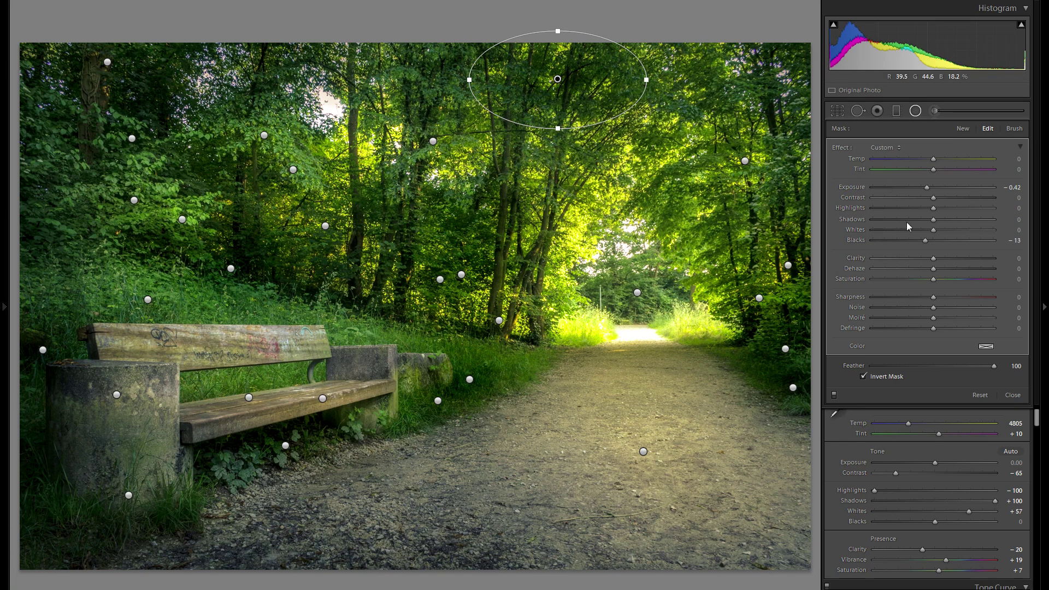
left_click_drag(604, 82, 693, 208)
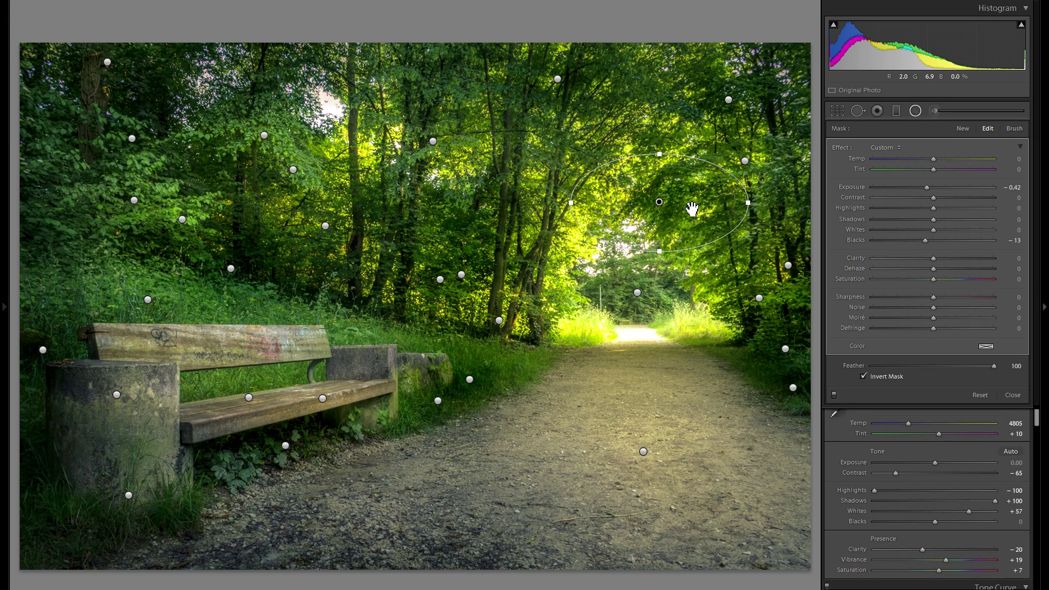
right_click(704, 213)
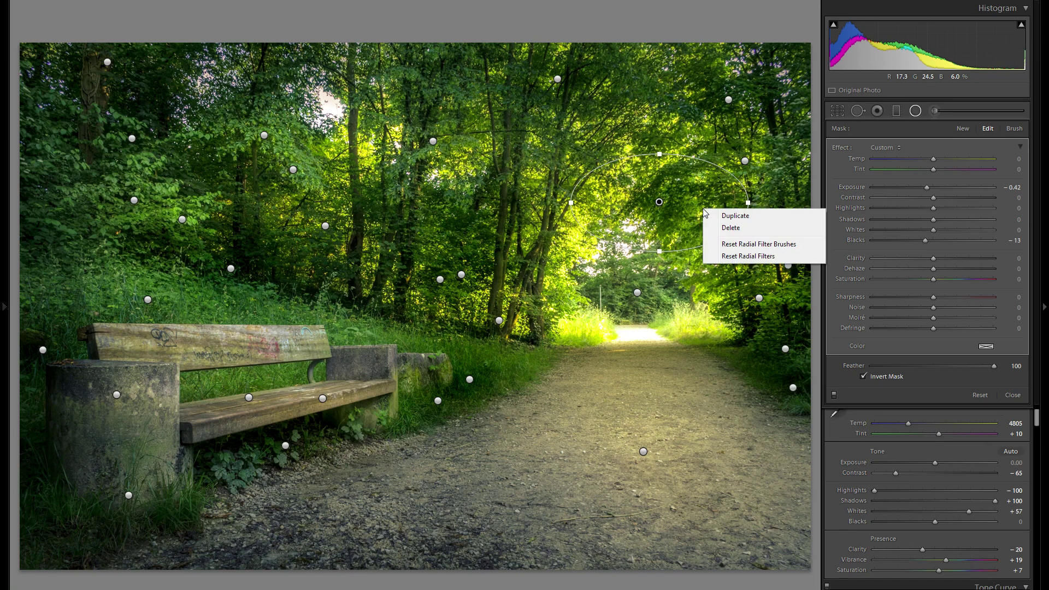
Reset the Exposure of the large warm radial filter centred on the far end of the path
left_click(639, 293)
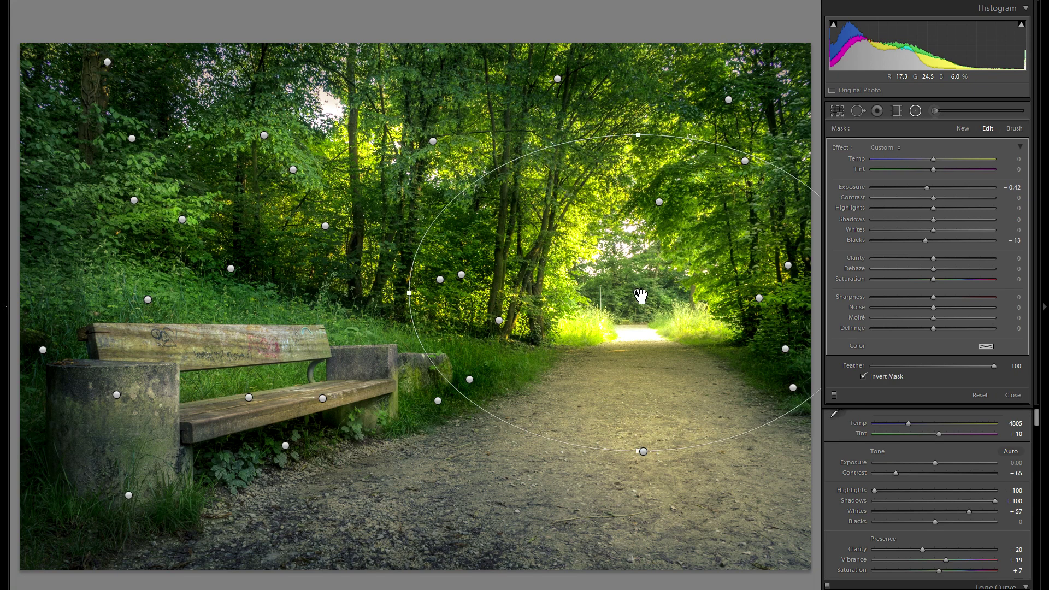
left_click_drag(938, 189, 934, 187)
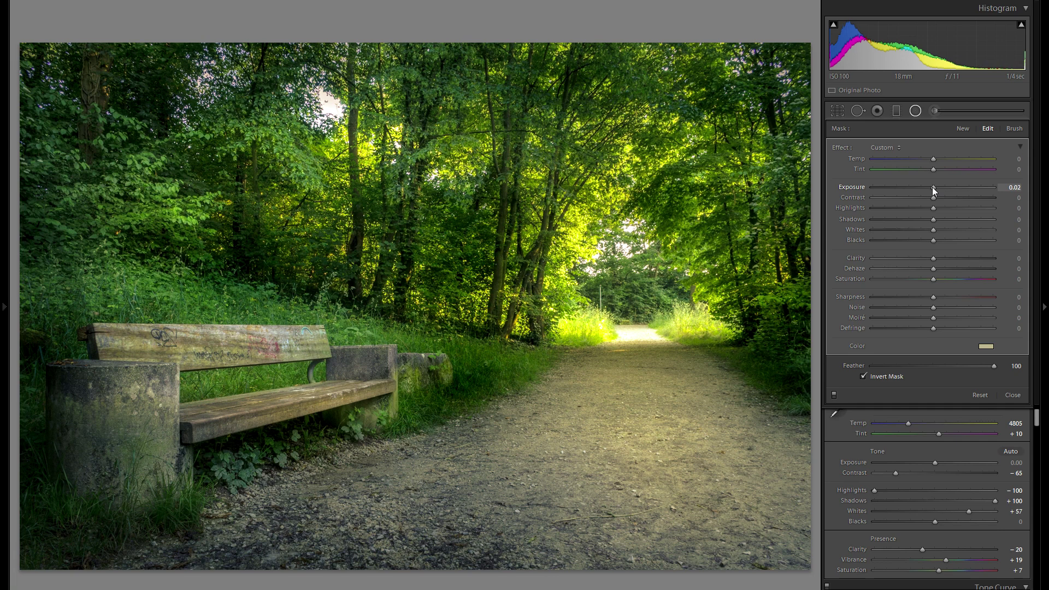
double_click(846, 188)
Add a new radial filter over the bright far end of the path, set Exposure to -0.89 and widen its ellipse
left_click(962, 130)
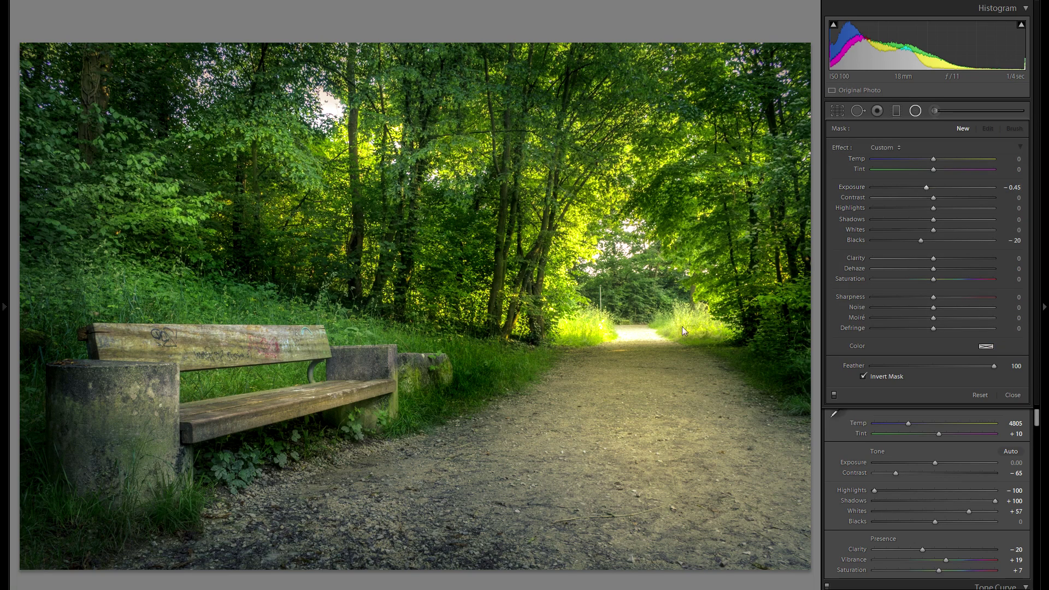
left_click_drag(662, 358, 686, 351)
left_click(638, 322)
left_click_drag(644, 336, 650, 346)
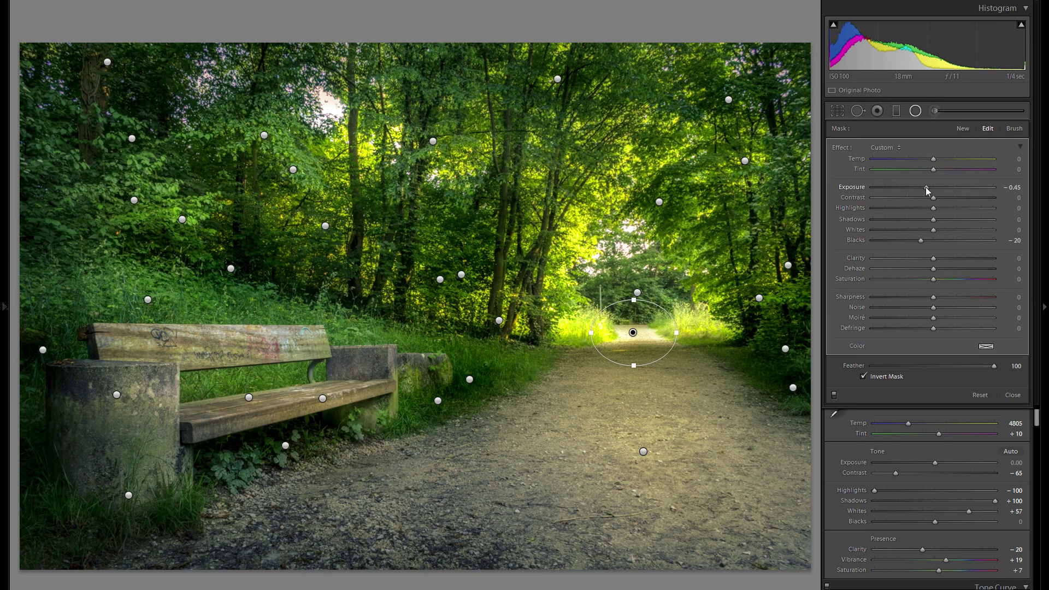
left_click_drag(923, 189, 919, 188)
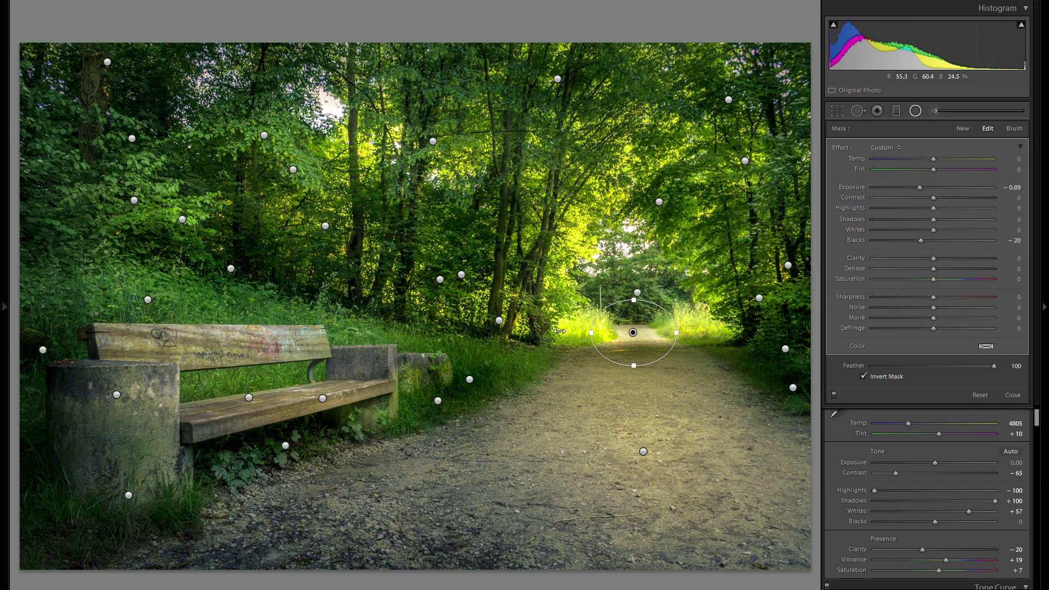
left_click_drag(560, 330, 560, 330)
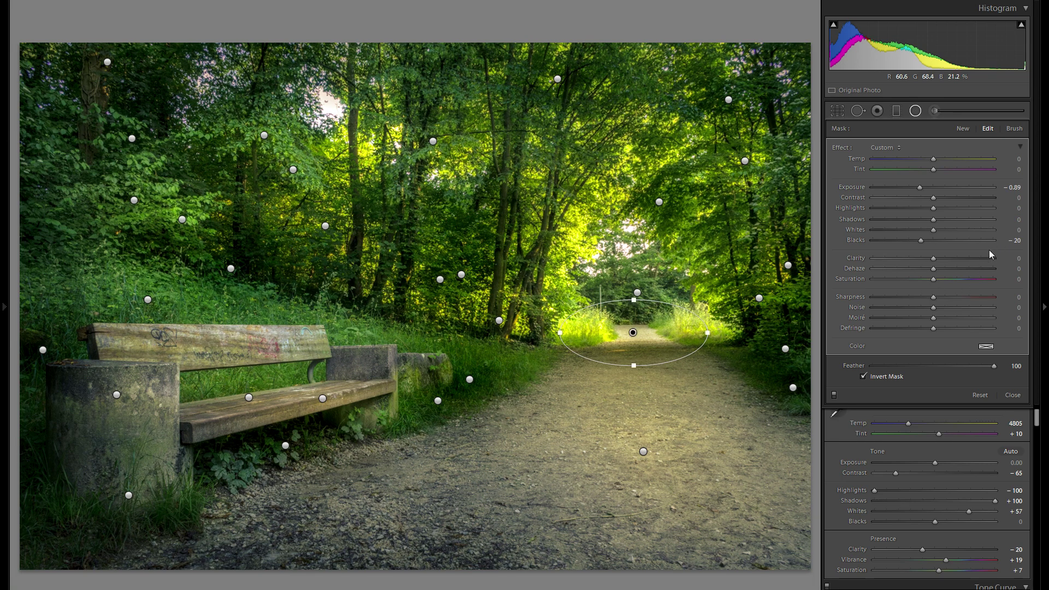
Draw a large new radial filter with only Tint 48 and move it onto the bright opening above the path
key("Escape")
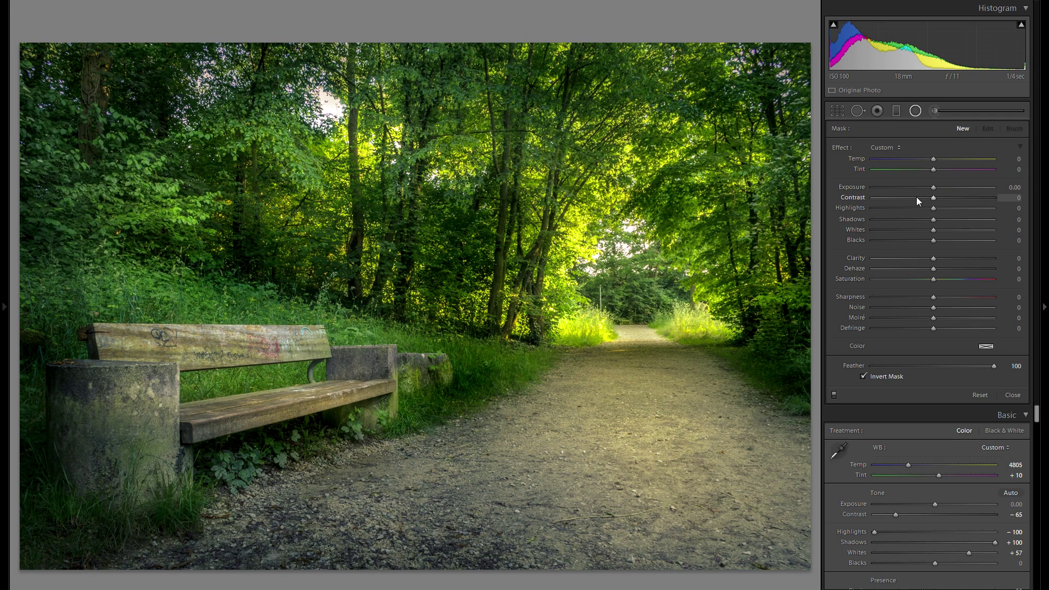
left_click_drag(960, 172, 961, 171)
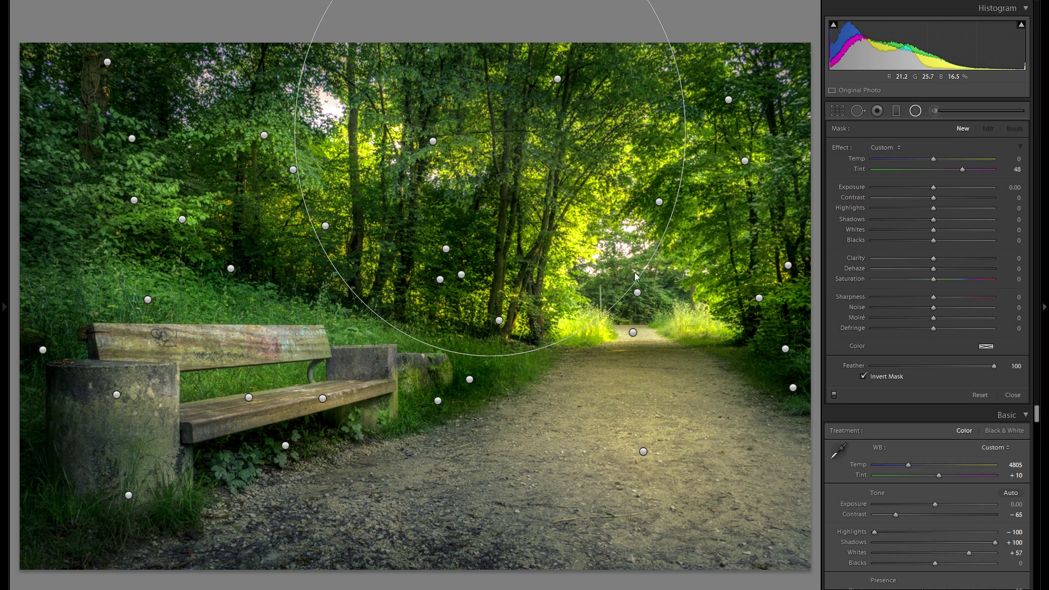
left_click(488, 130)
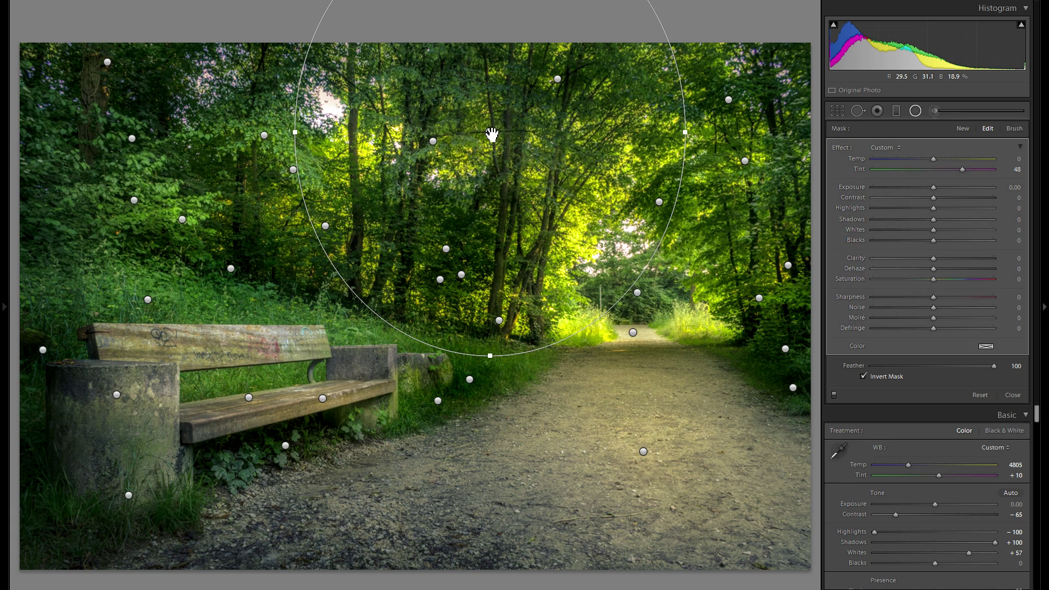
left_click_drag(627, 223, 631, 237)
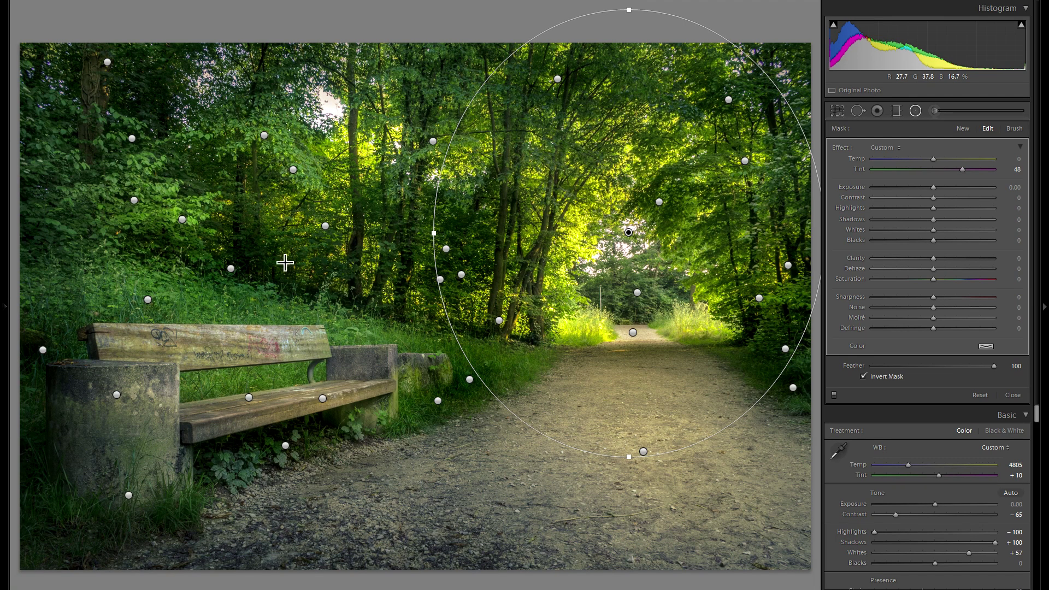
Add a radial filter around the upper-left sky gap with Tint 0, Contrast -57, Clarity -58, Highlights -65 and Exposure -0.23
left_click(963, 128)
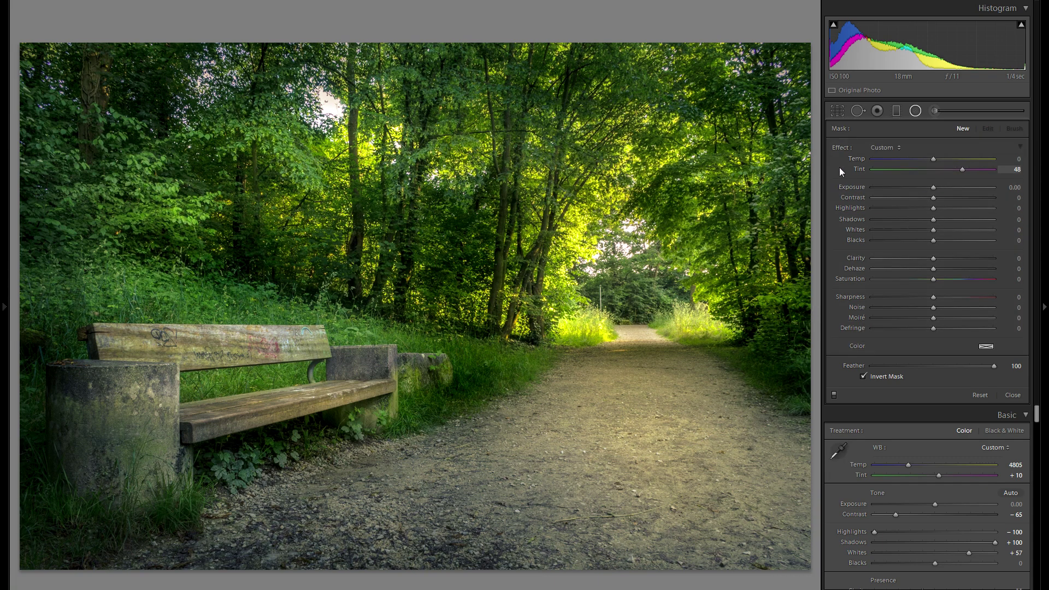
left_click(900, 197)
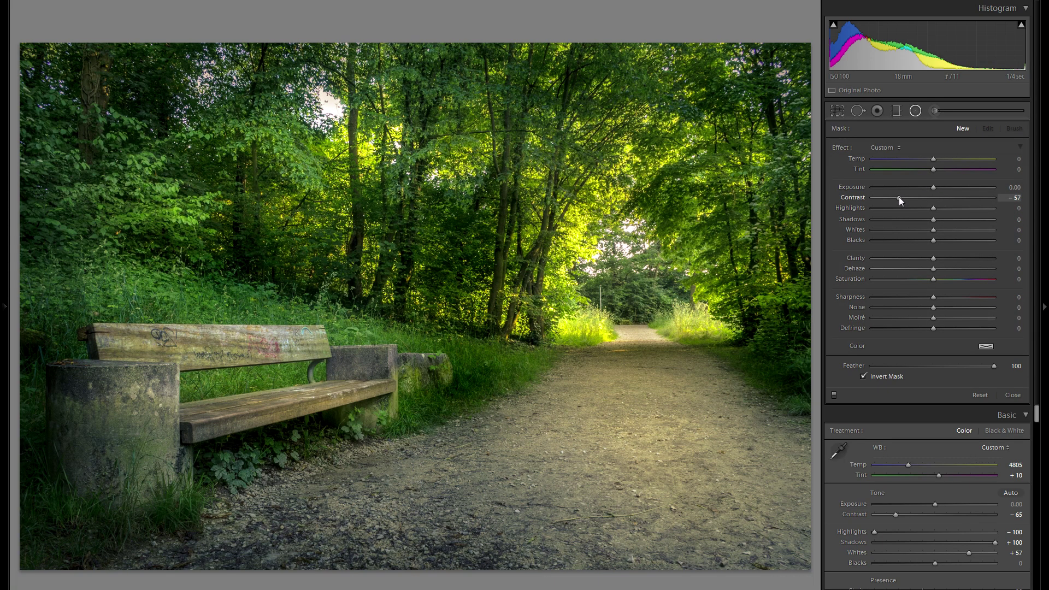
left_click(895, 258)
mouse_move(381, 164)
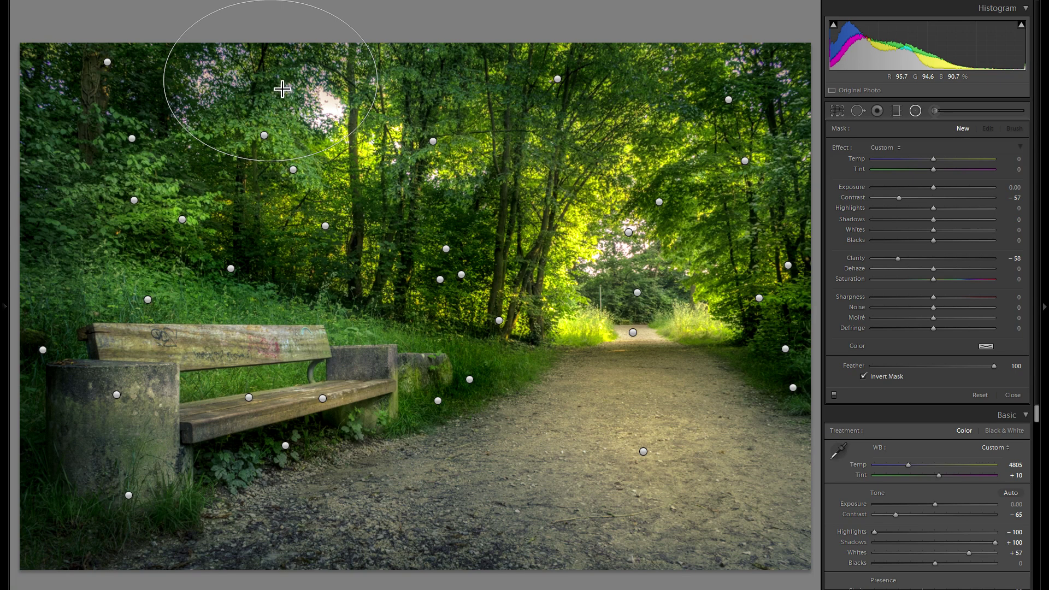
left_click_drag(286, 88, 287, 88)
left_click(893, 208)
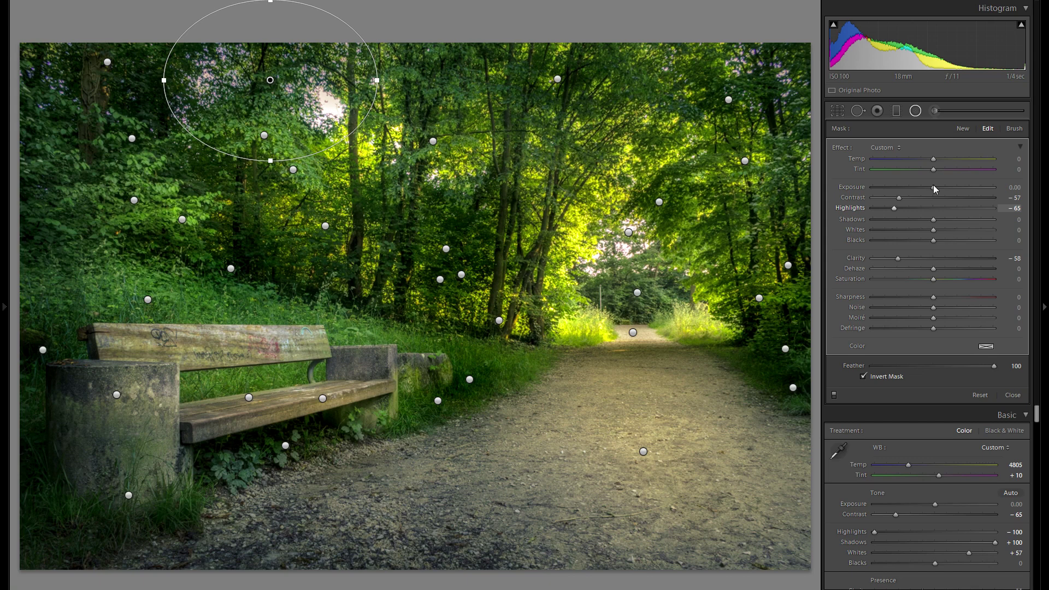
left_click_drag(935, 187, 930, 187)
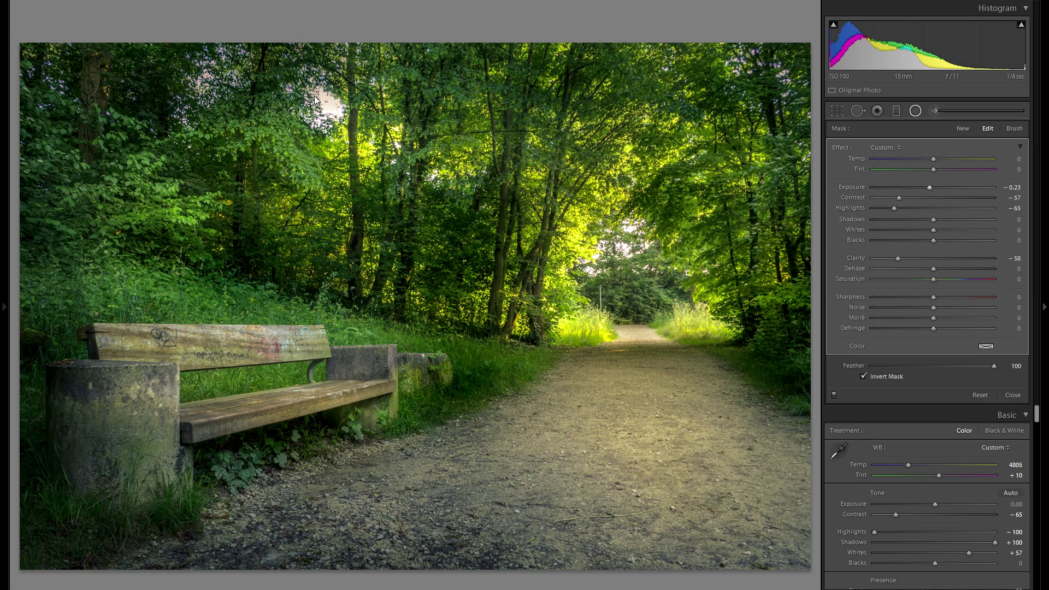
Center the softening filter on the sky gap, then duplicate it onto the path's bright opening and reset the copy's Exposure and Contrast
mouse_move(307, 107)
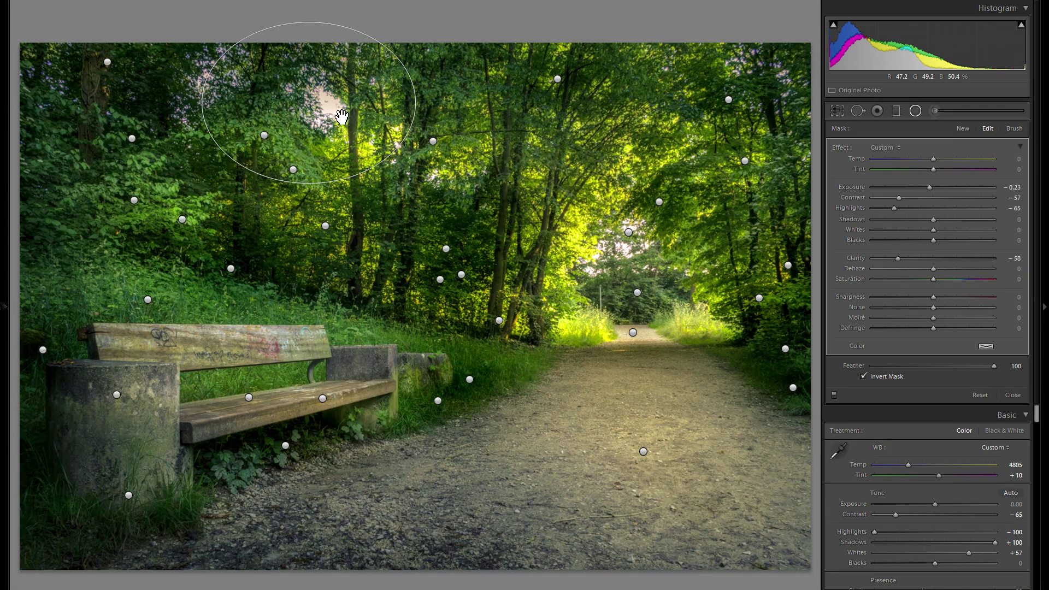
right_click(378, 125)
key("Escape")
left_click(651, 247)
left_click_drag(650, 249, 649, 249)
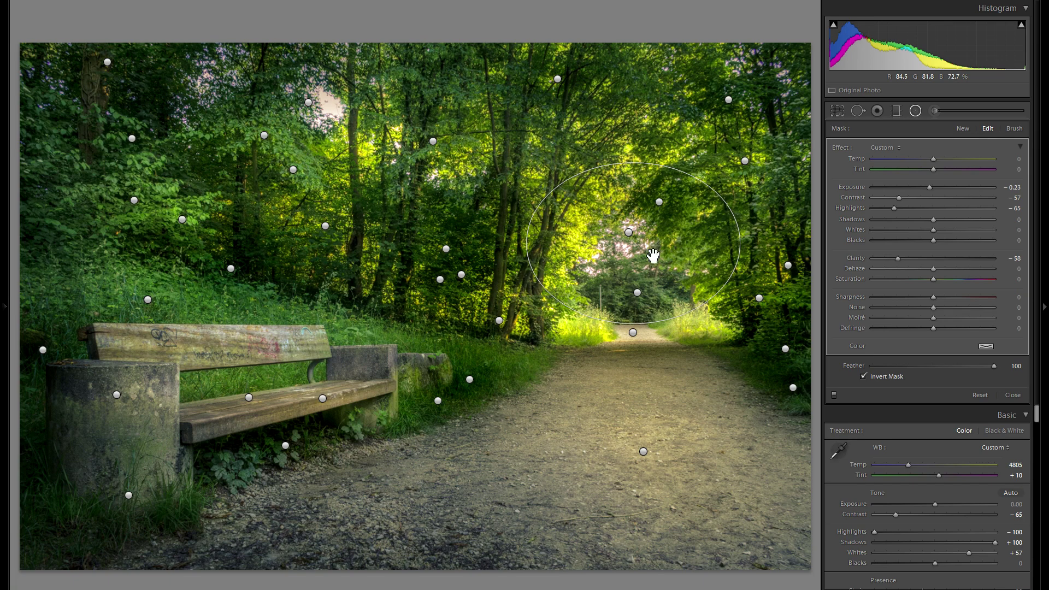
double_click(859, 187)
double_click(854, 197)
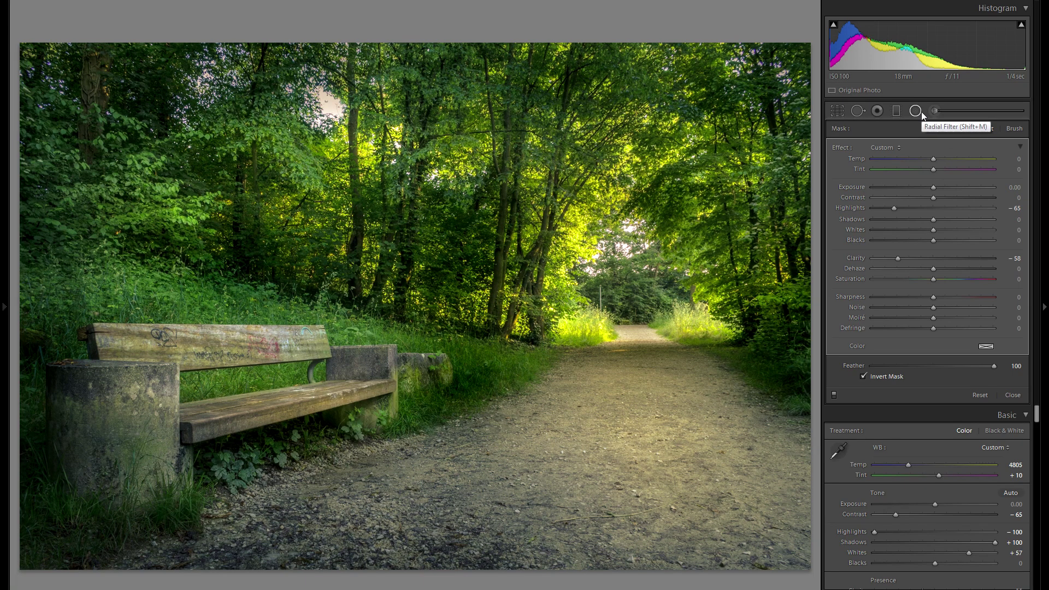
Compare the photo with the radial filters off and on, then close the Radial Filter tool
left_click(835, 394)
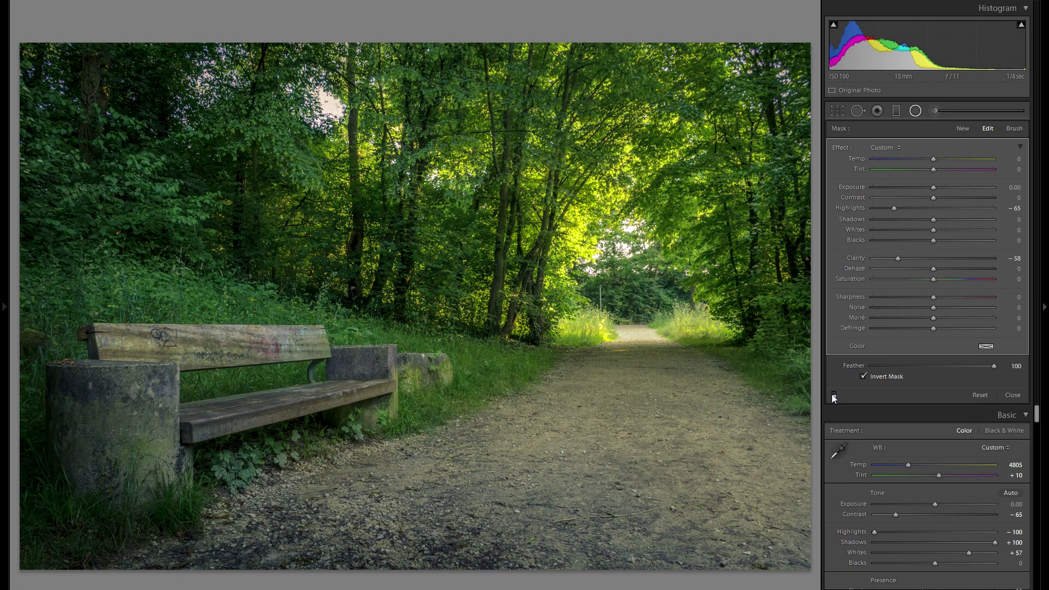
left_click(835, 394)
key("shift+m")
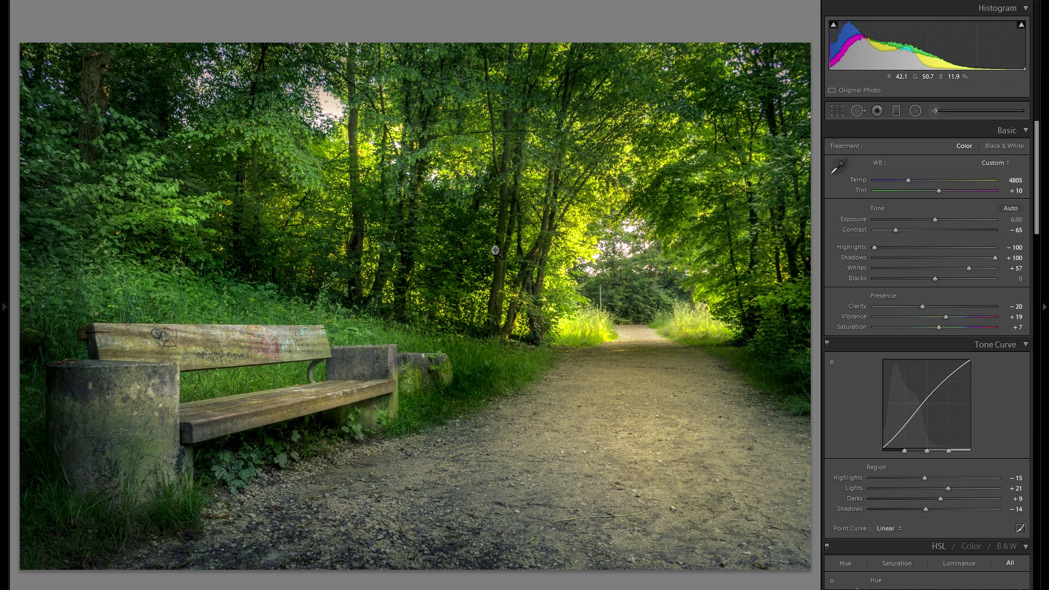
Compare the original import state in the edit history with the finished edit, ending on the latest history state
left_click(2, 244)
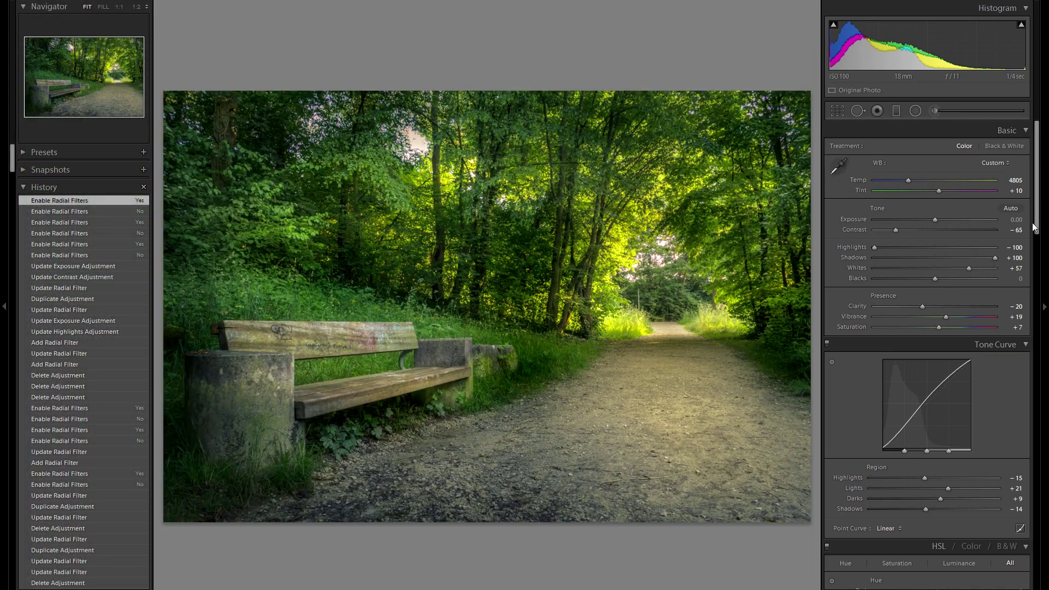
left_click(1046, 209)
scroll(86, 382, "down", 15)
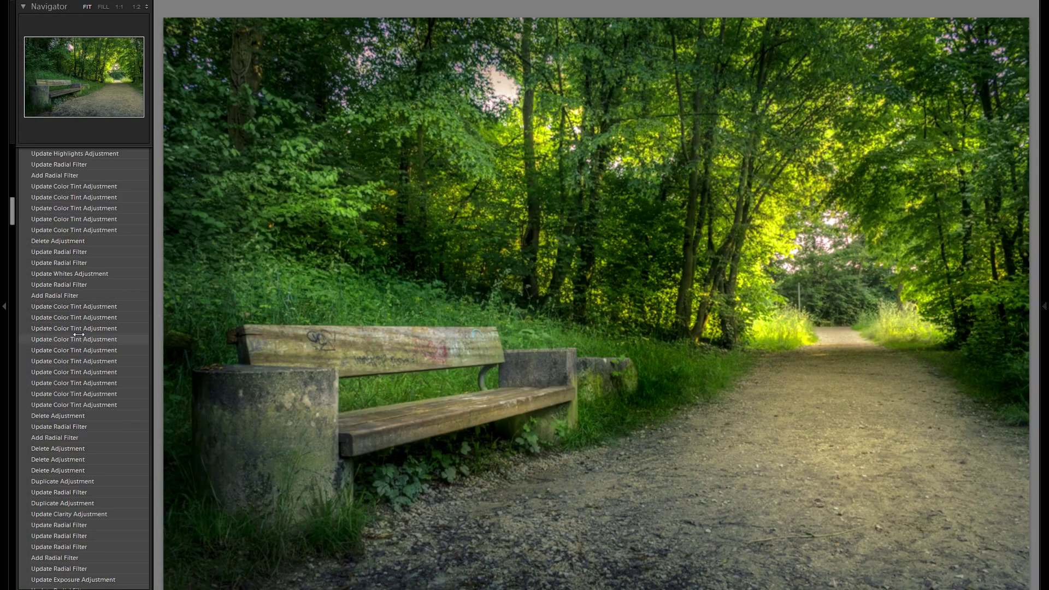
scroll(87, 388, "down", 10)
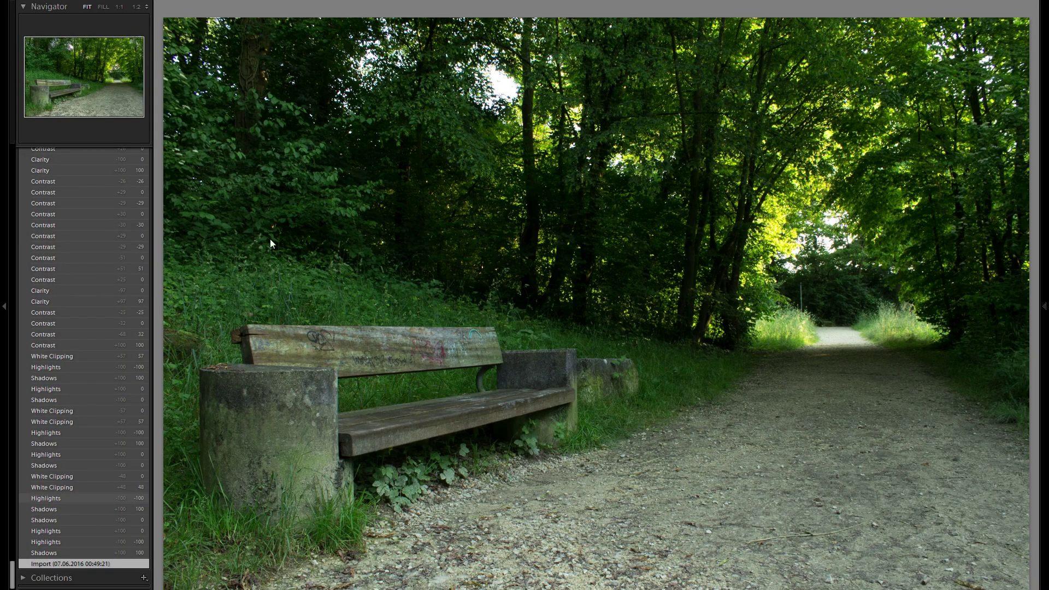
scroll(85, 366, "up", 10)
scroll(84, 363, "up", 15)
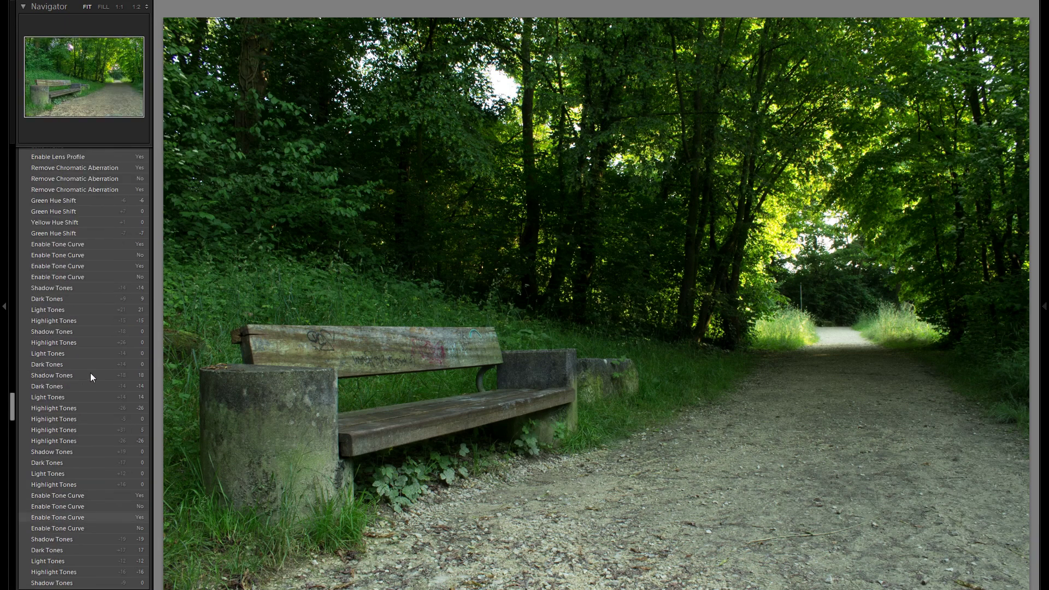
left_click(111, 192)
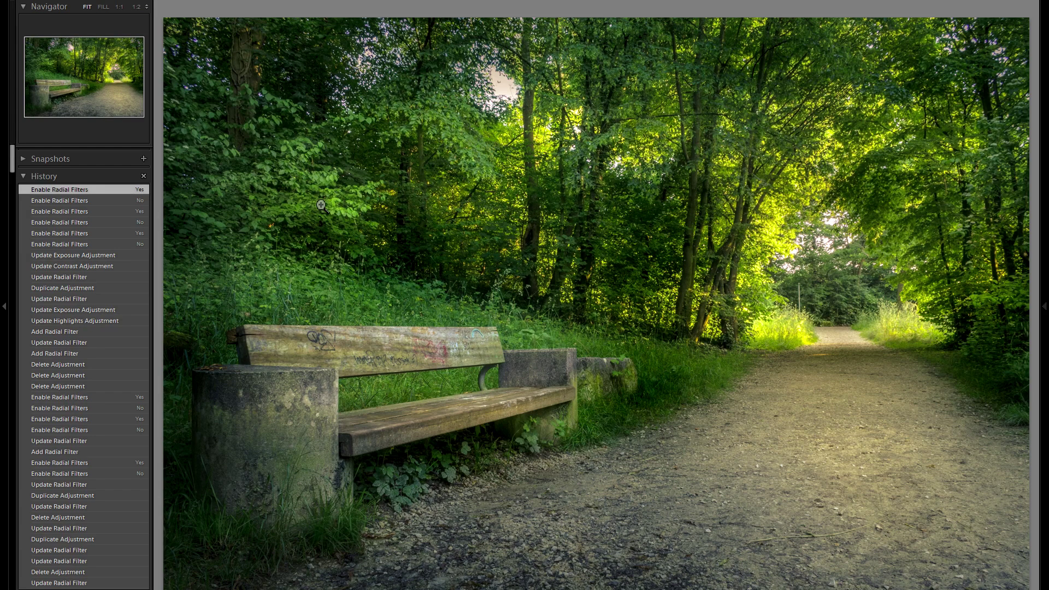
Review the photo's global adjustments, from basic tone and tone curve to HSL and split toning
left_click(1044, 195)
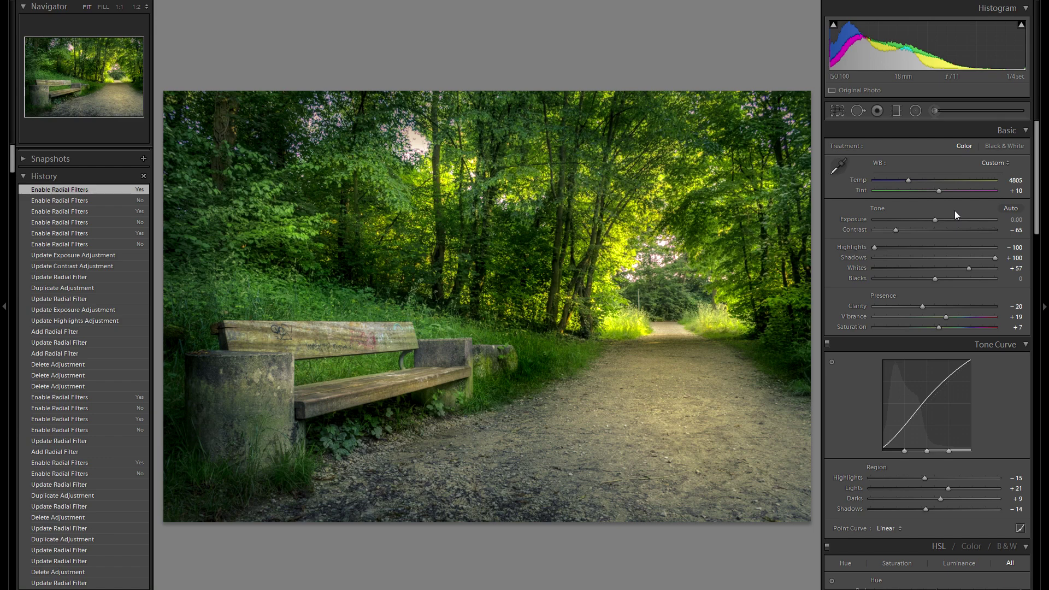
scroll(953, 334, "down", 10)
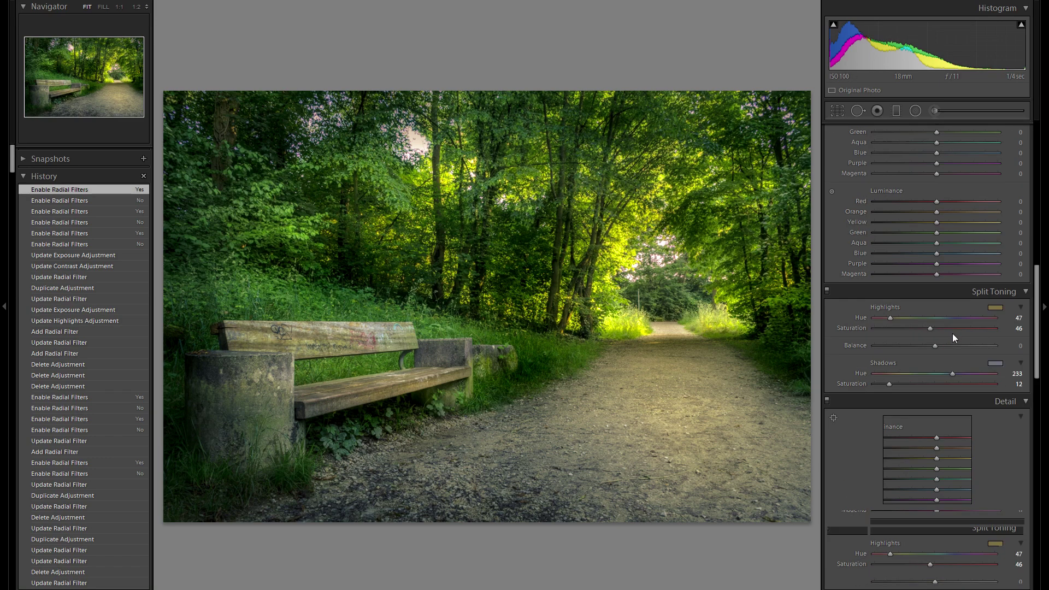
scroll(940, 329, "up", 8)
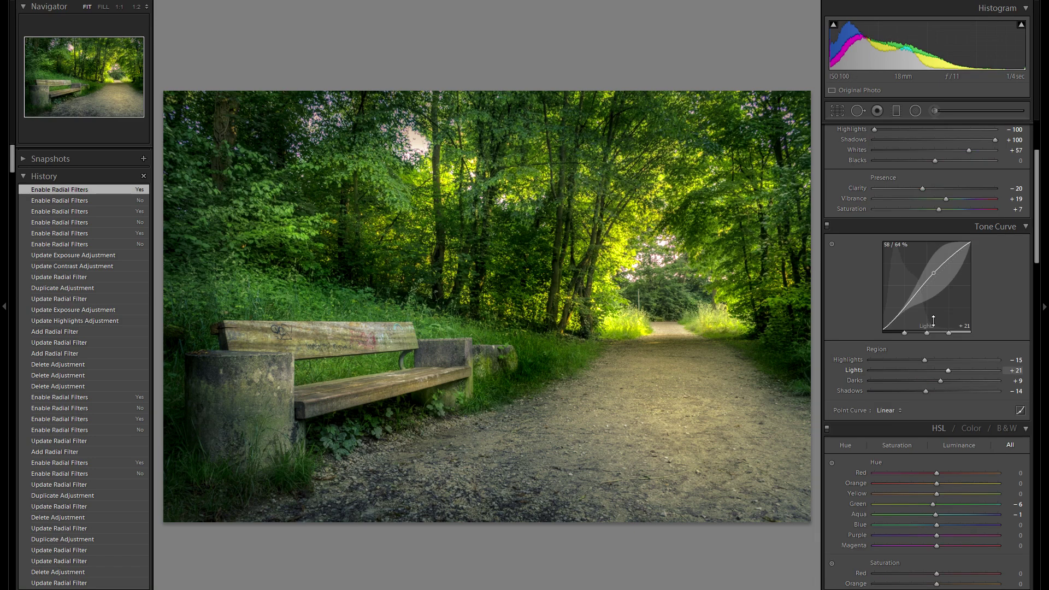
scroll(936, 320, "up", 3)
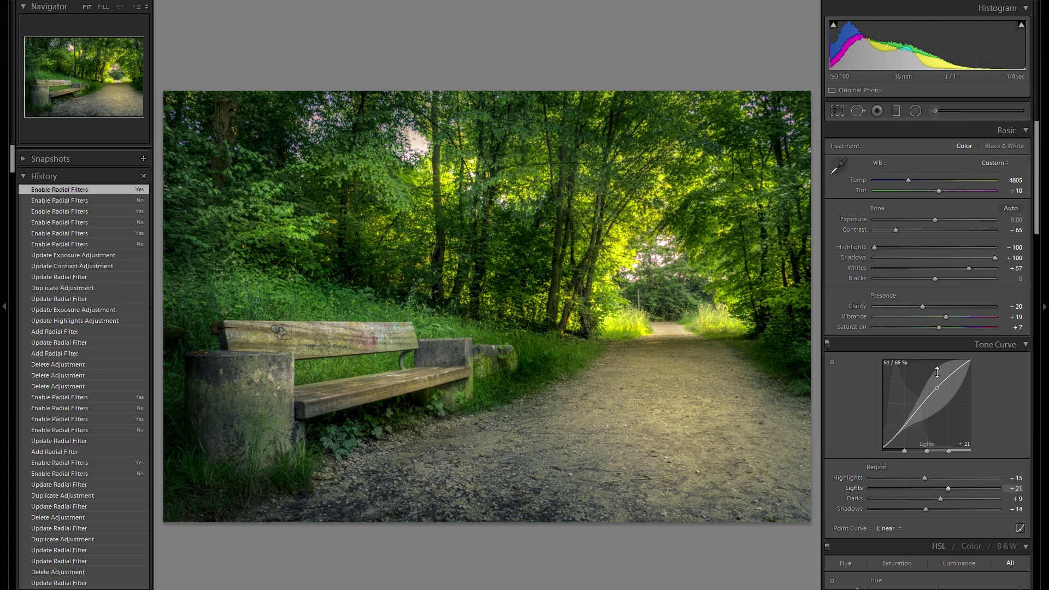